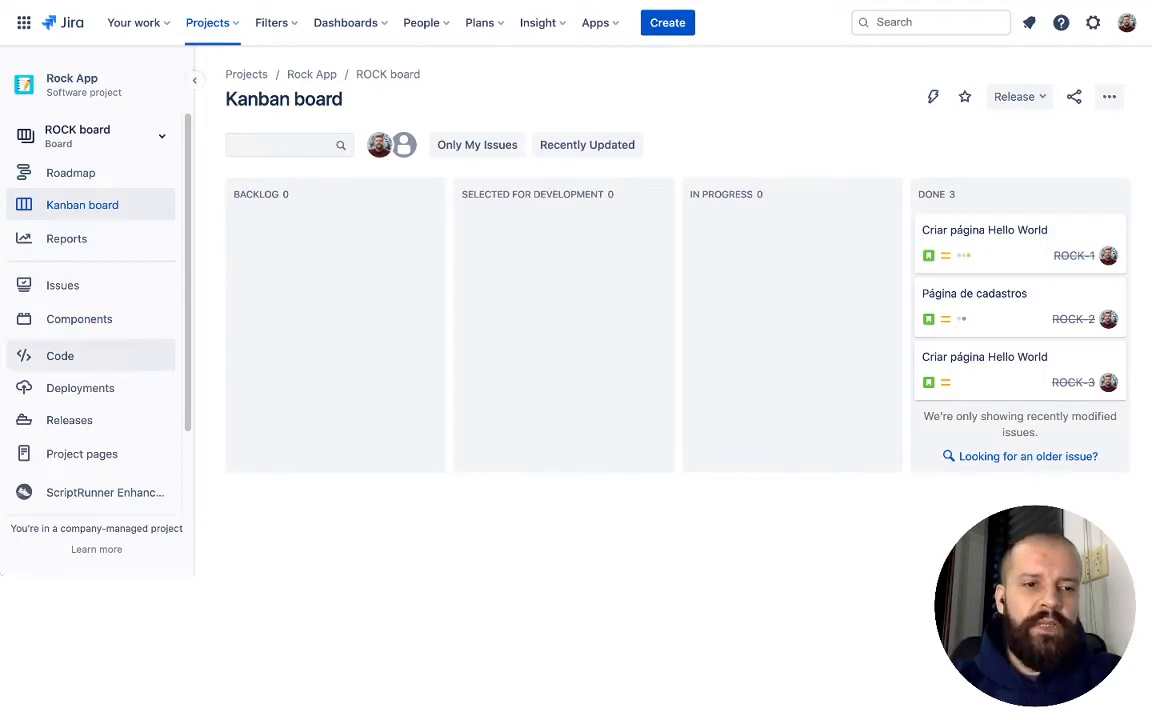
# Step: View the code repositories linked to the Rock App project and return to its Kanban board
pyautogui.click(60, 355)
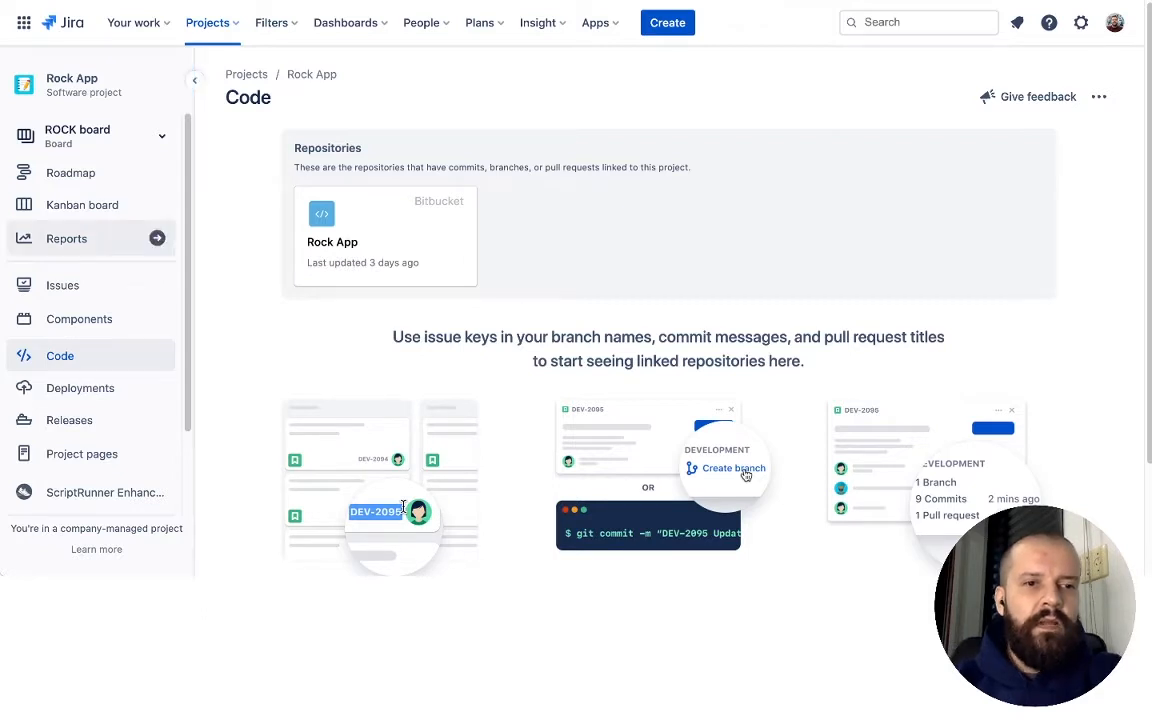
pyautogui.click(82, 204)
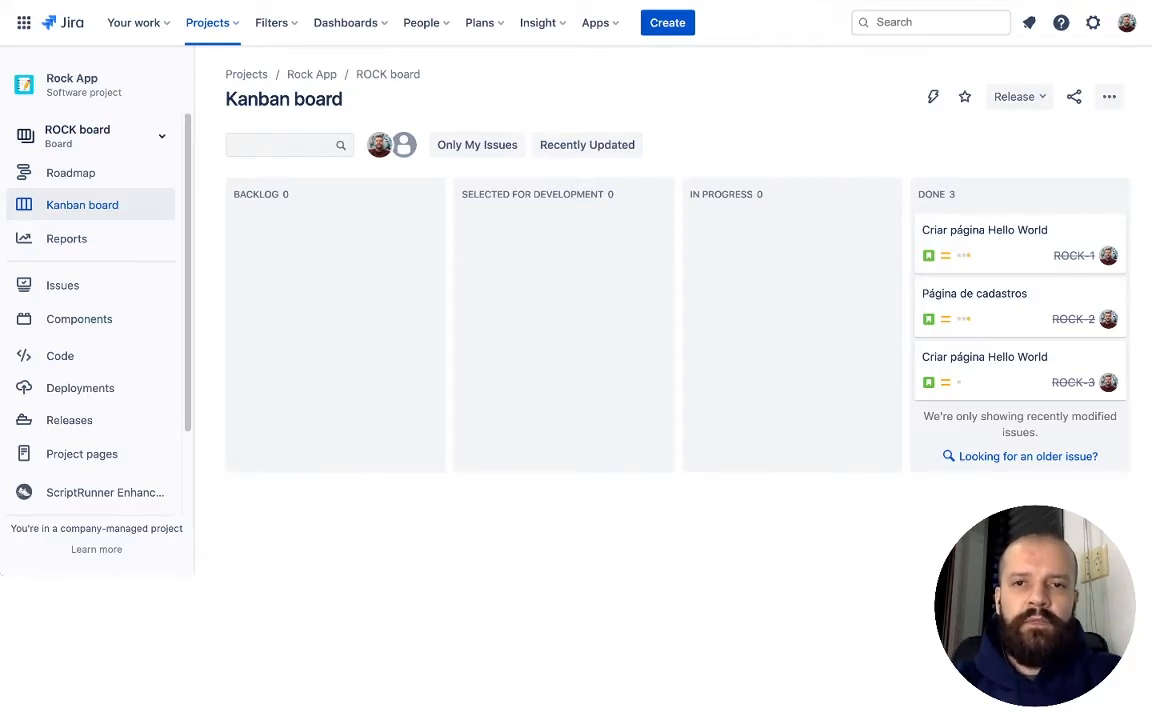
# Step: Start a new Story issue in the Rock App project with the summary "Criar arquivo code.js"
pyautogui.press('c')
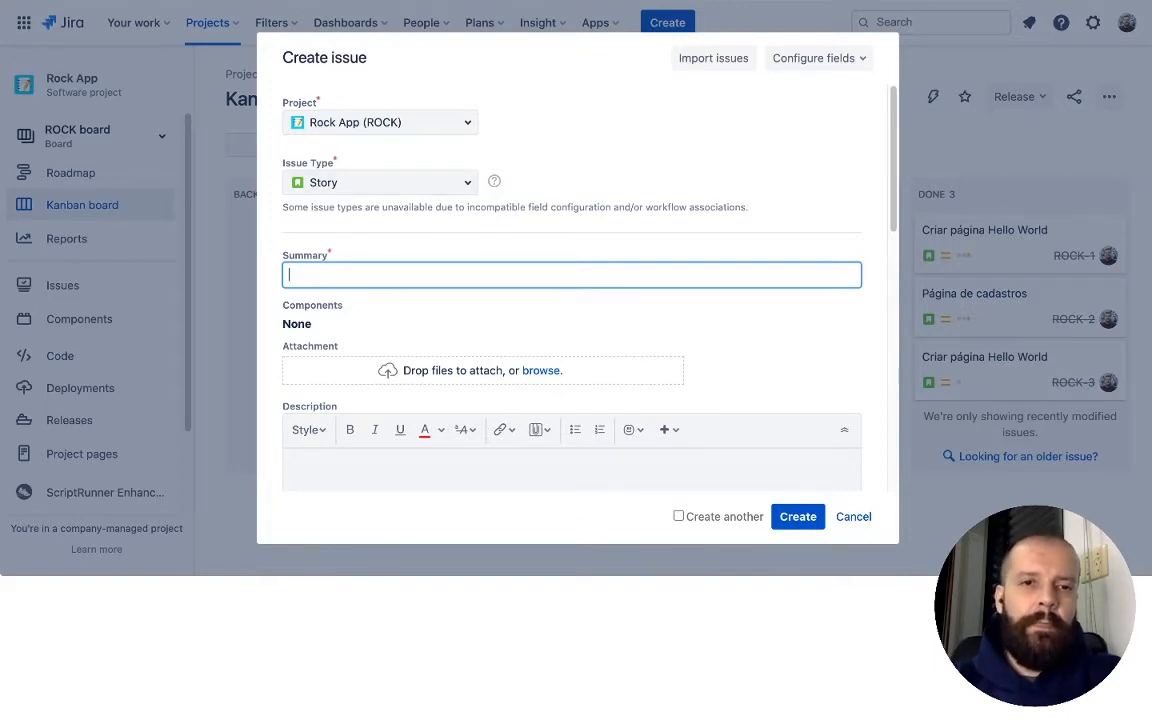
pyautogui.click(380, 182)
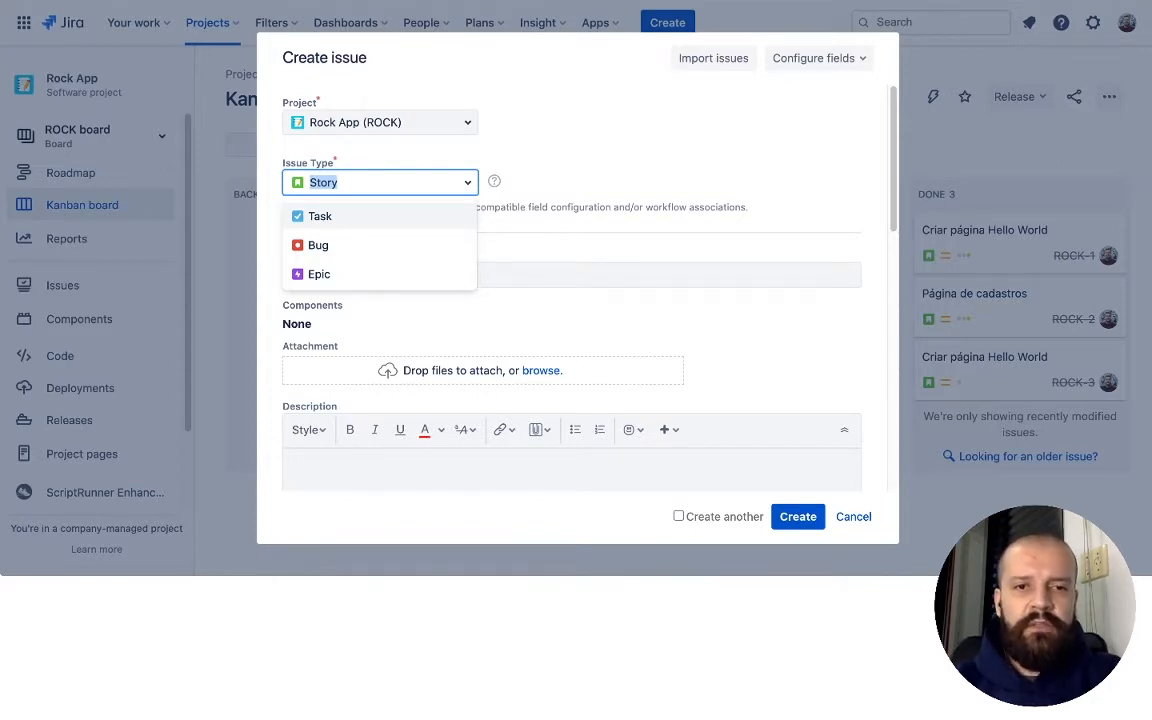
pyautogui.press('Escape')
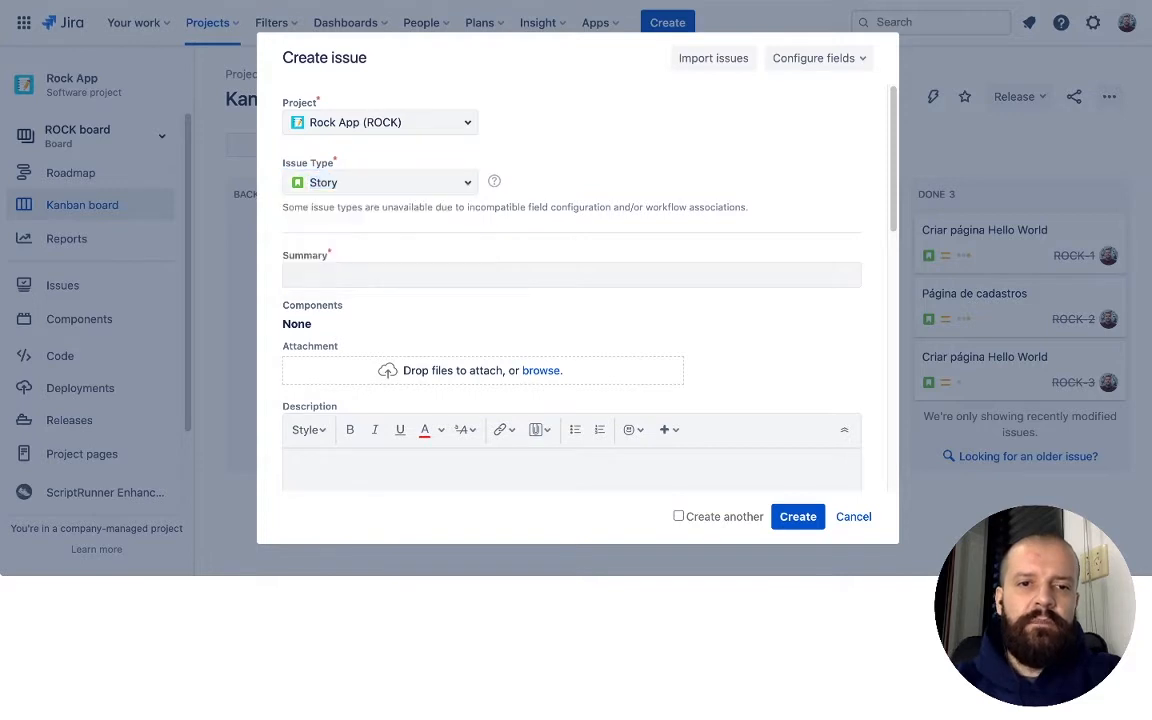
pyautogui.click(571, 274)
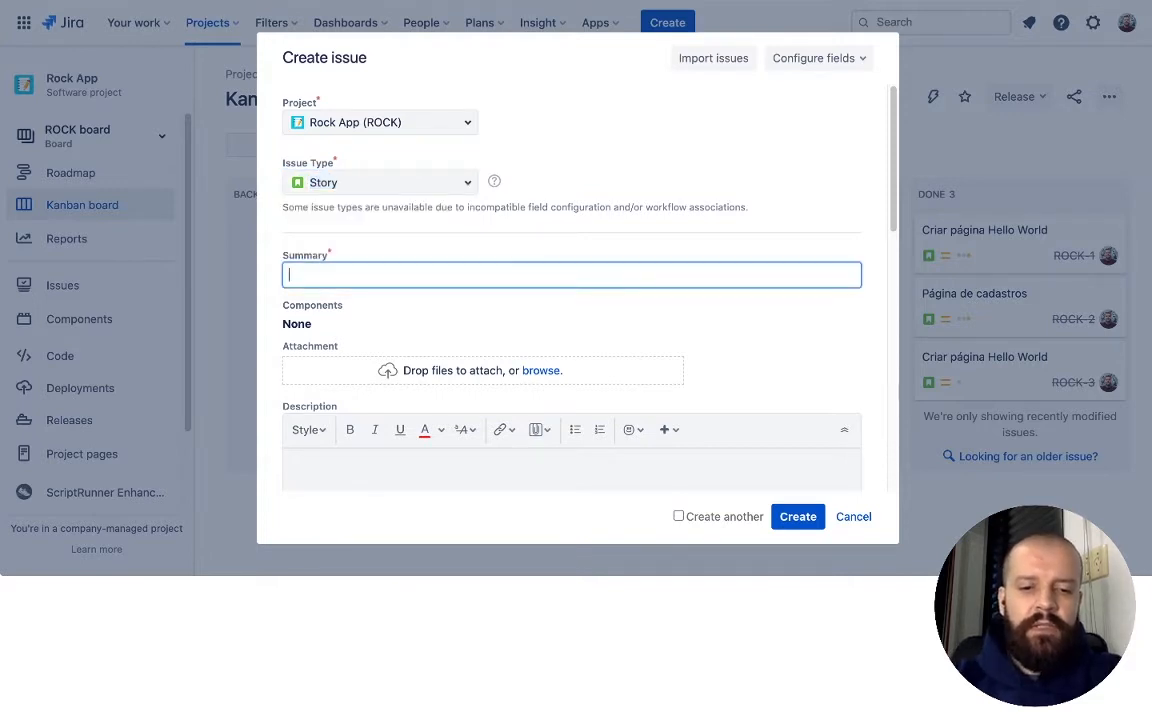
pyautogui.write('Criar arq')
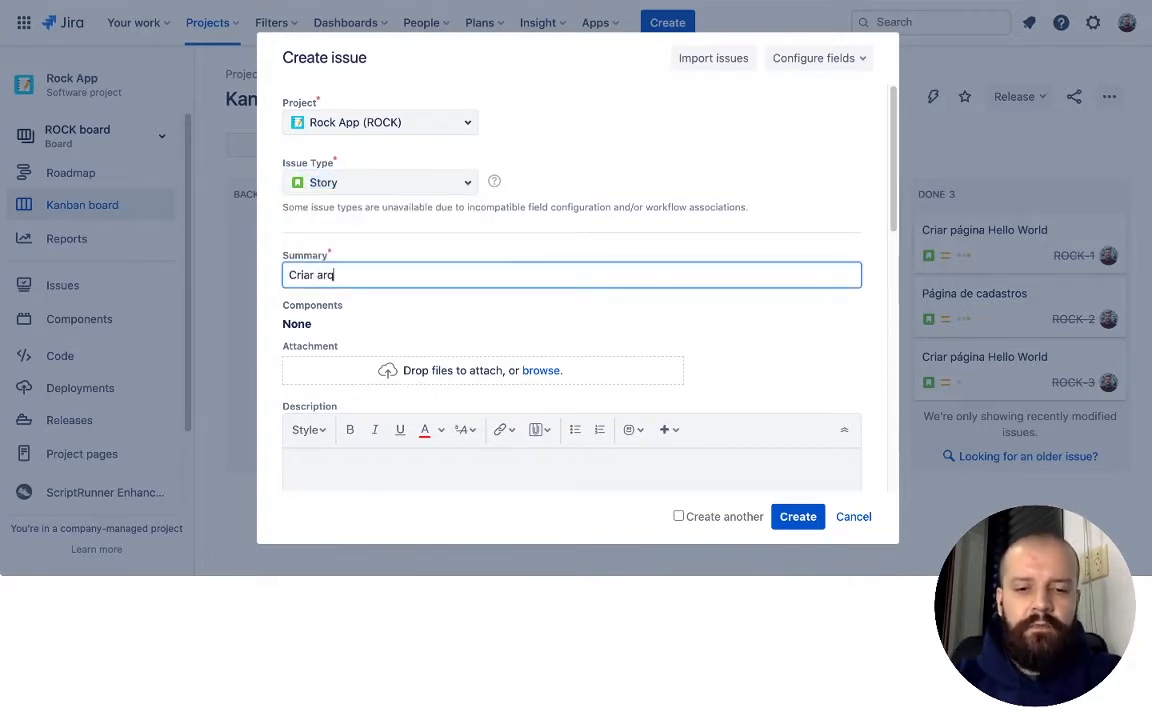
pyautogui.write('uico code ')
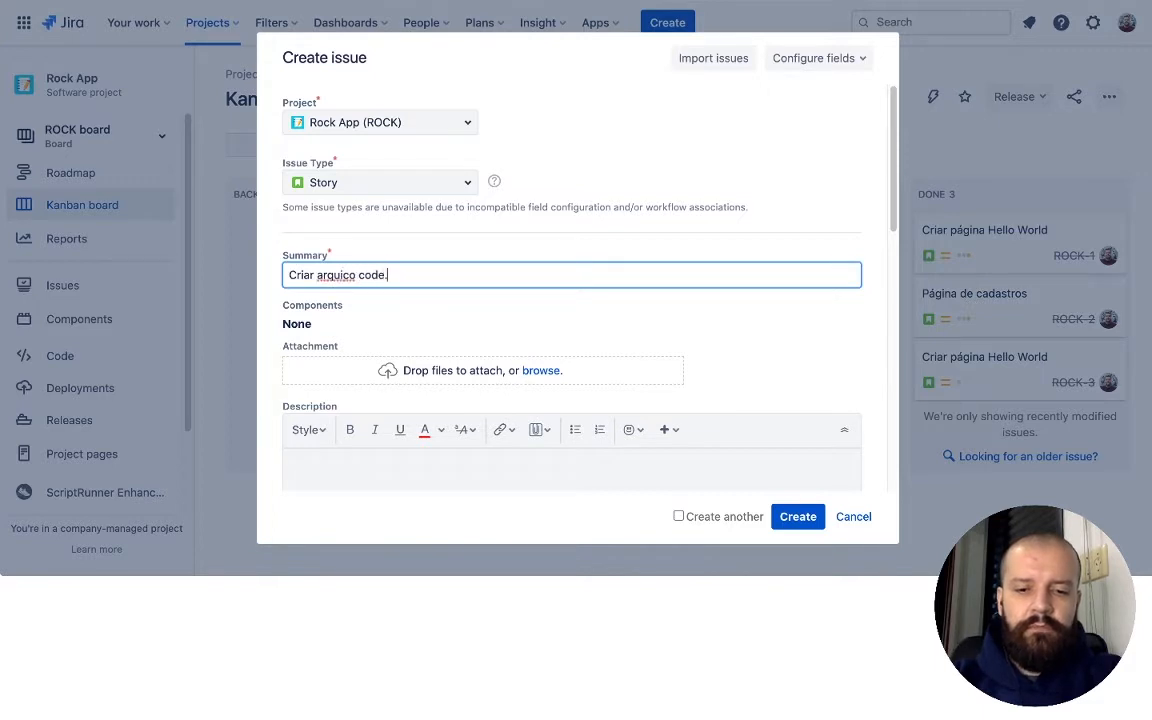
pyautogui.write('js')
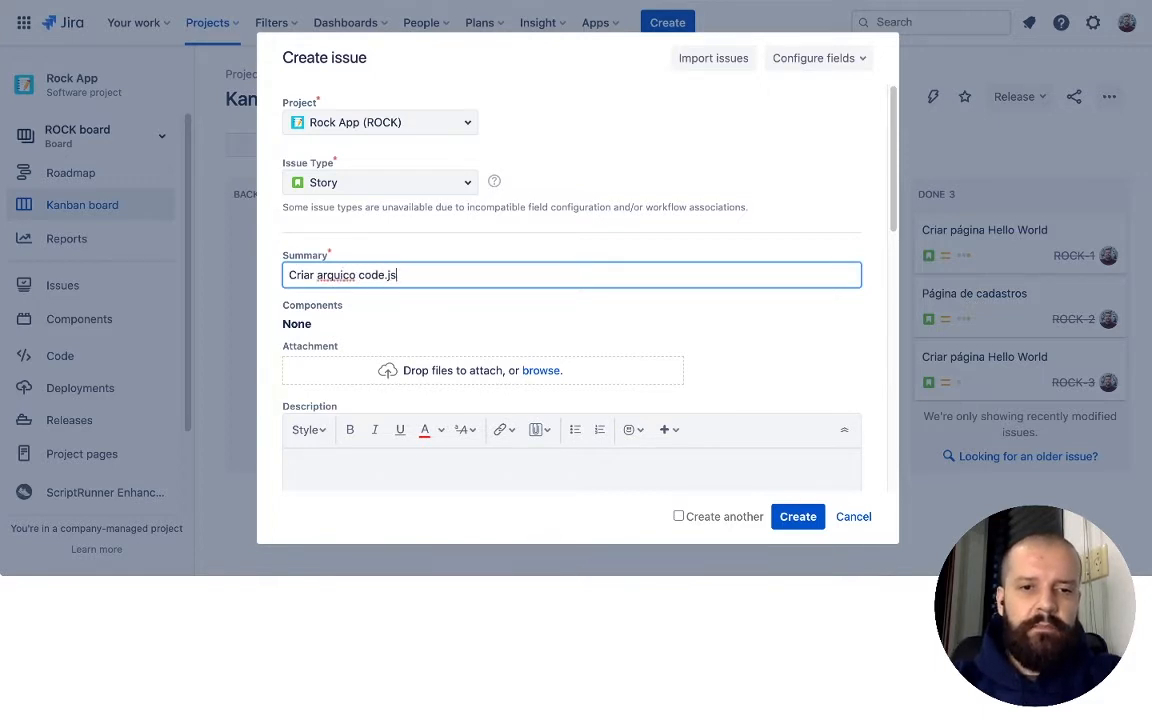
pyautogui.press('Left')
pyautogui.press('Left')
pyautogui.press('Left')
pyautogui.press('Left')
pyautogui.press('Left')
pyautogui.press('Left')
pyautogui.press('Left')
pyautogui.press('Left')
pyautogui.press('Left')
pyautogui.press('Left')
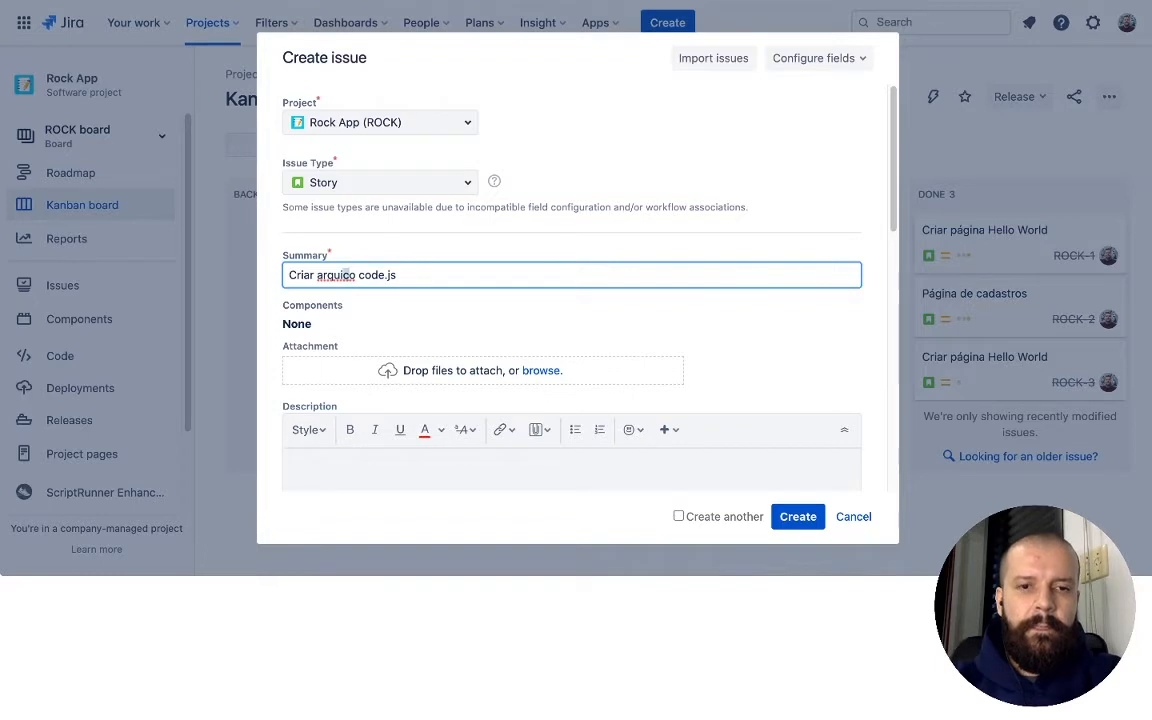
pyautogui.write('v')
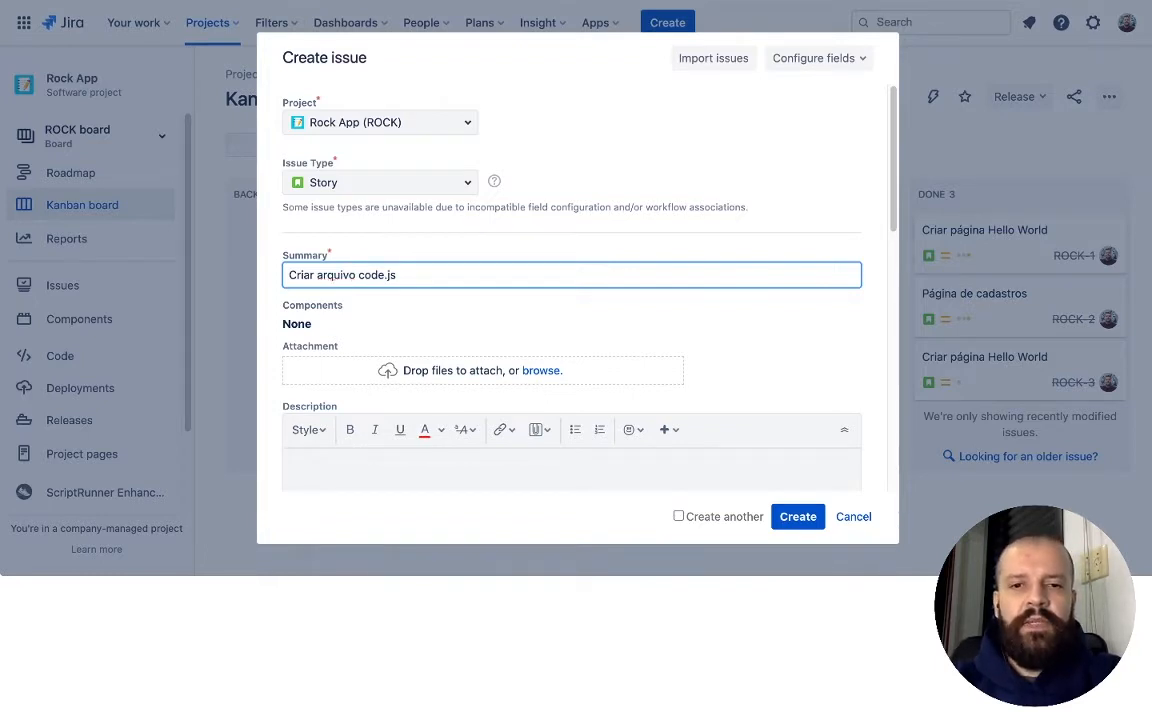
# Step: Fill in the new issue's description with "Breve descrição."
pyautogui.scroll(-2, 571, 300)
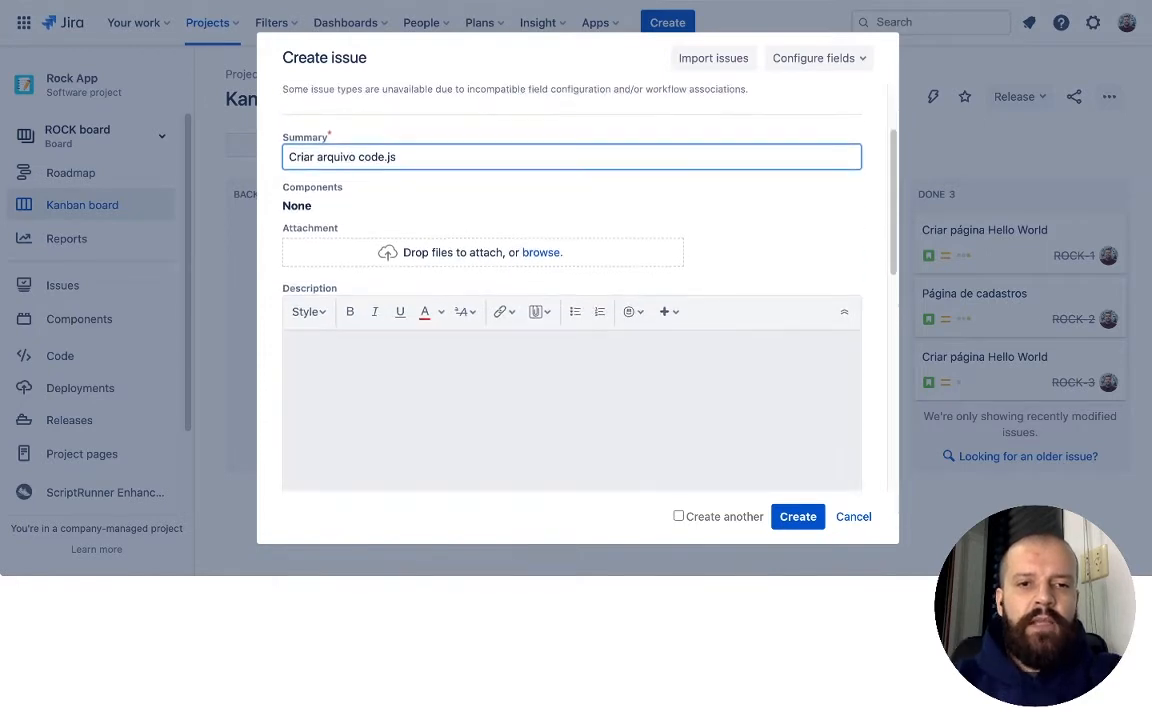
pyautogui.click(290, 345)
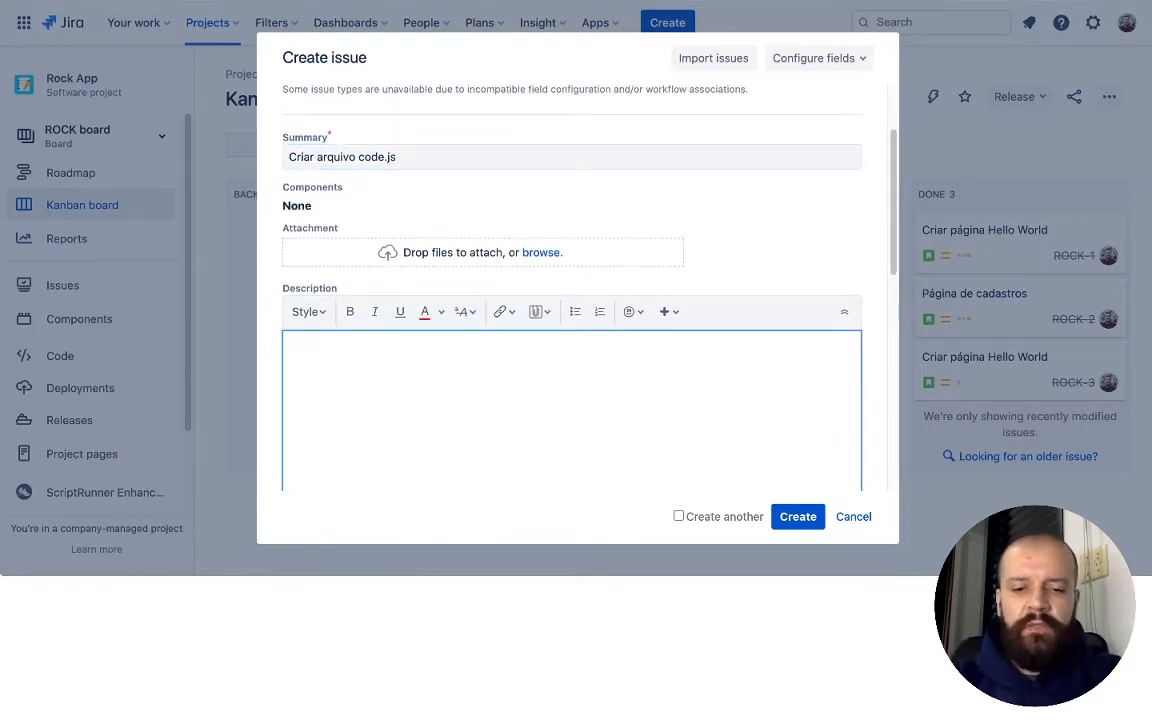
pyautogui.write('Brev')
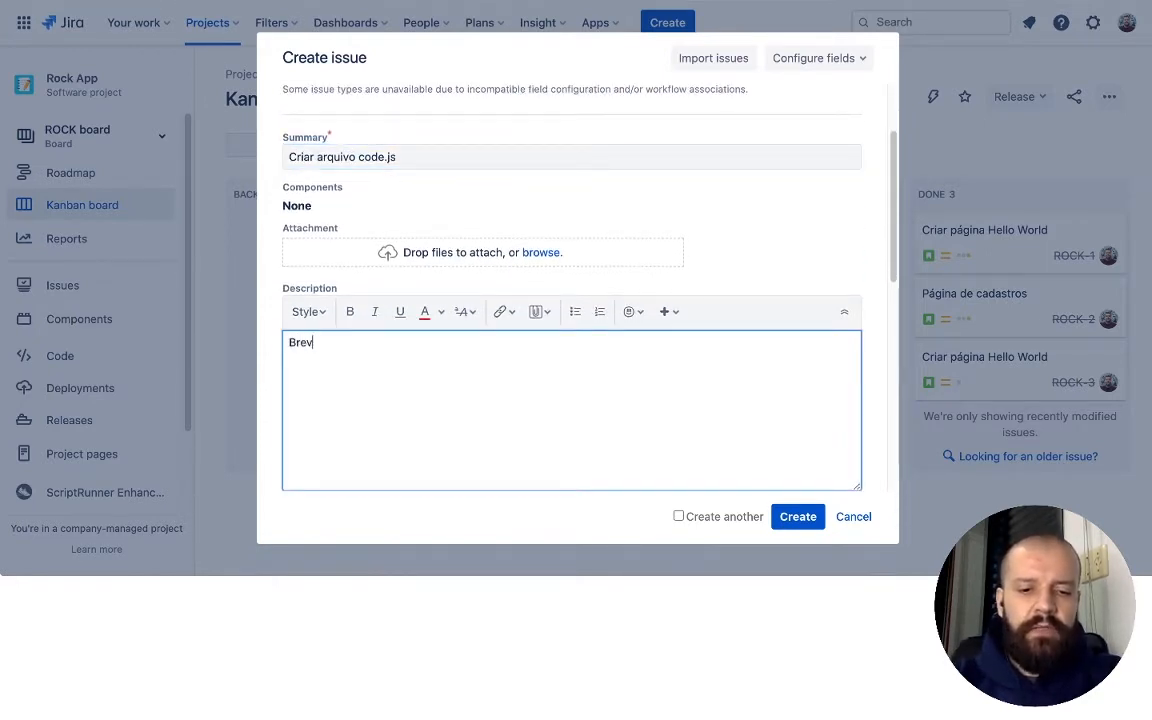
pyautogui.write('e descric')
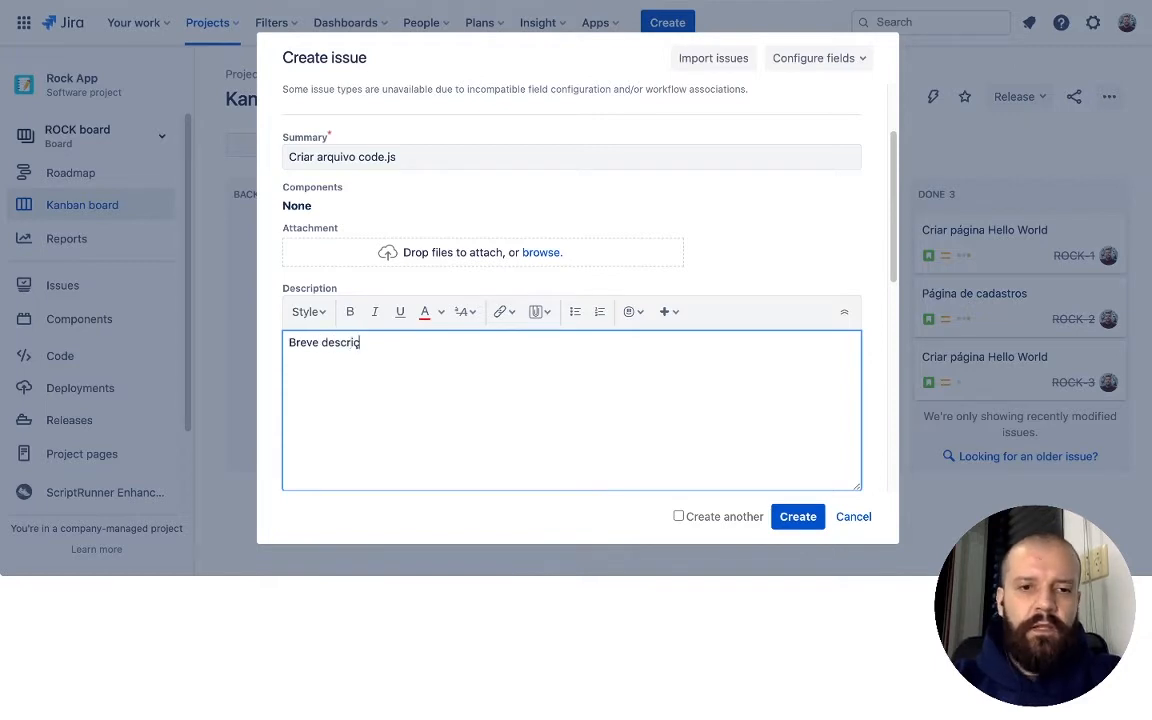
pyautogui.write('nao')
pyautogui.press('BackSpace')
pyautogui.press('BackSpace')
pyautogui.press('BackSpace')
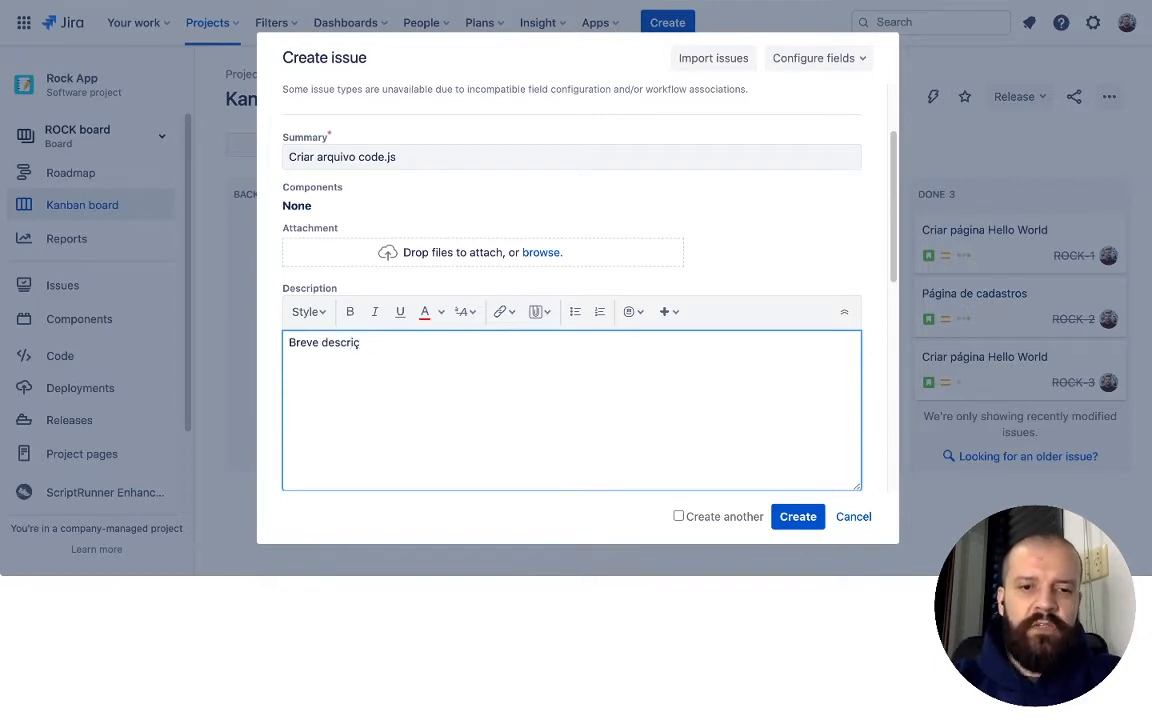
pyautogui.write('ão.')
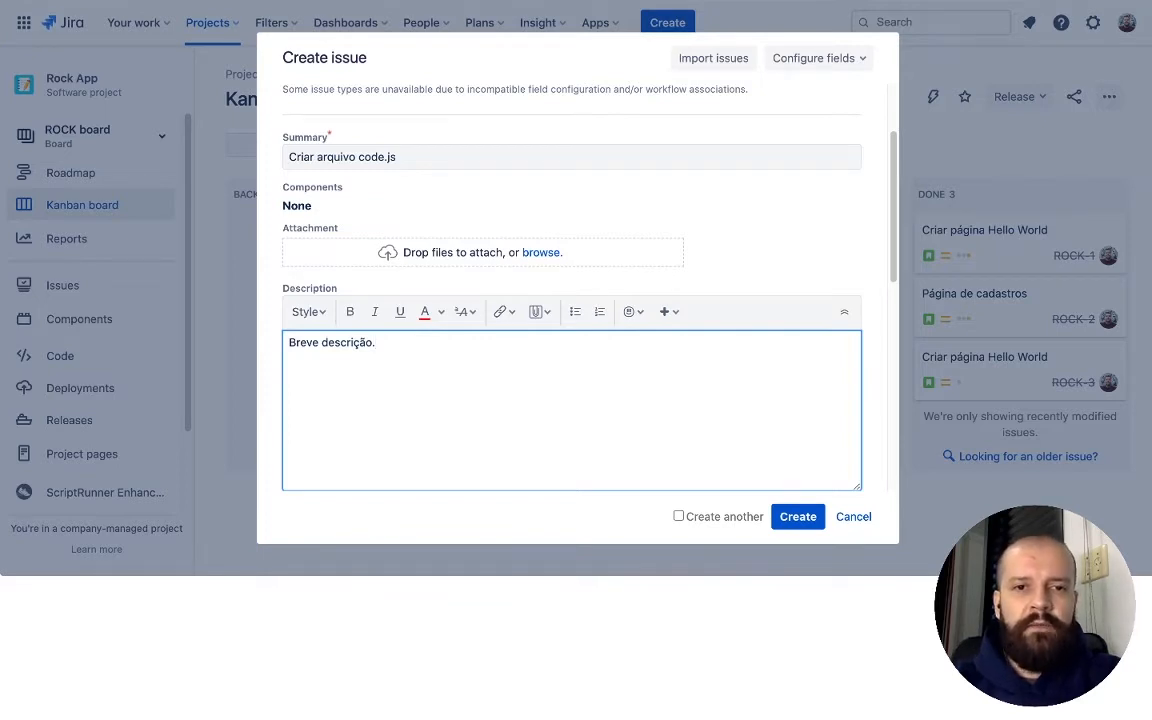
# Step: Review the remaining fields of the new issue and create it with their default values
pyautogui.scroll(-5, 570, 300)
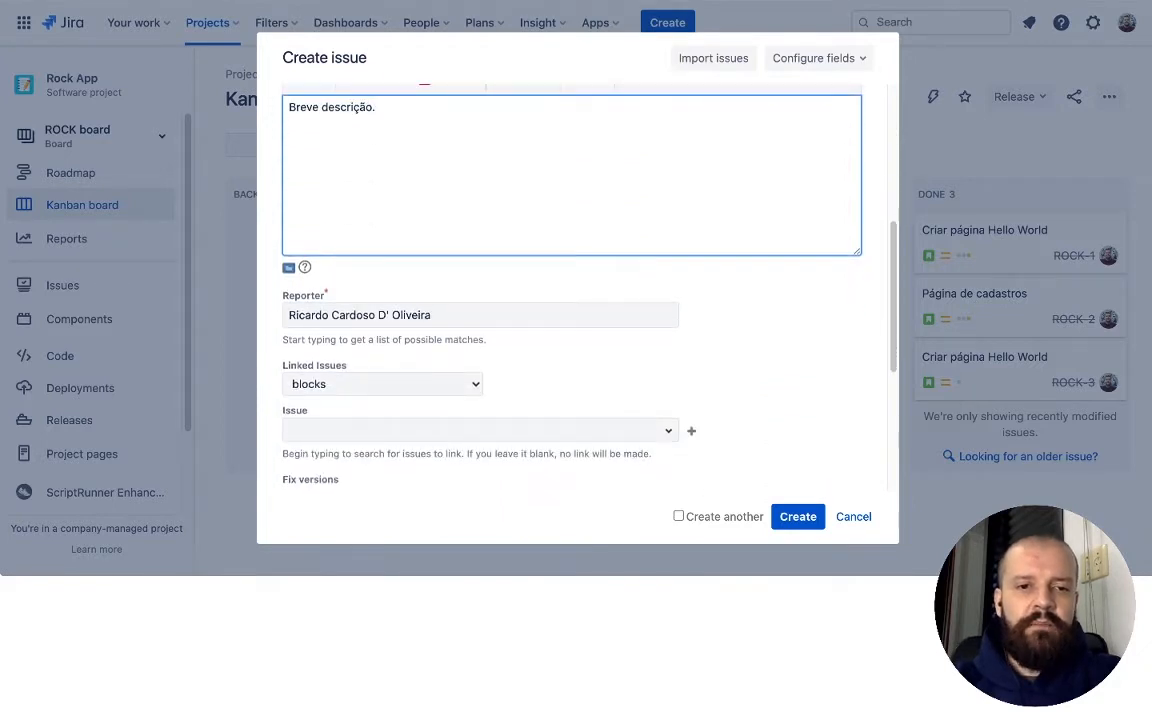
pyautogui.scroll(-1, 570, 300)
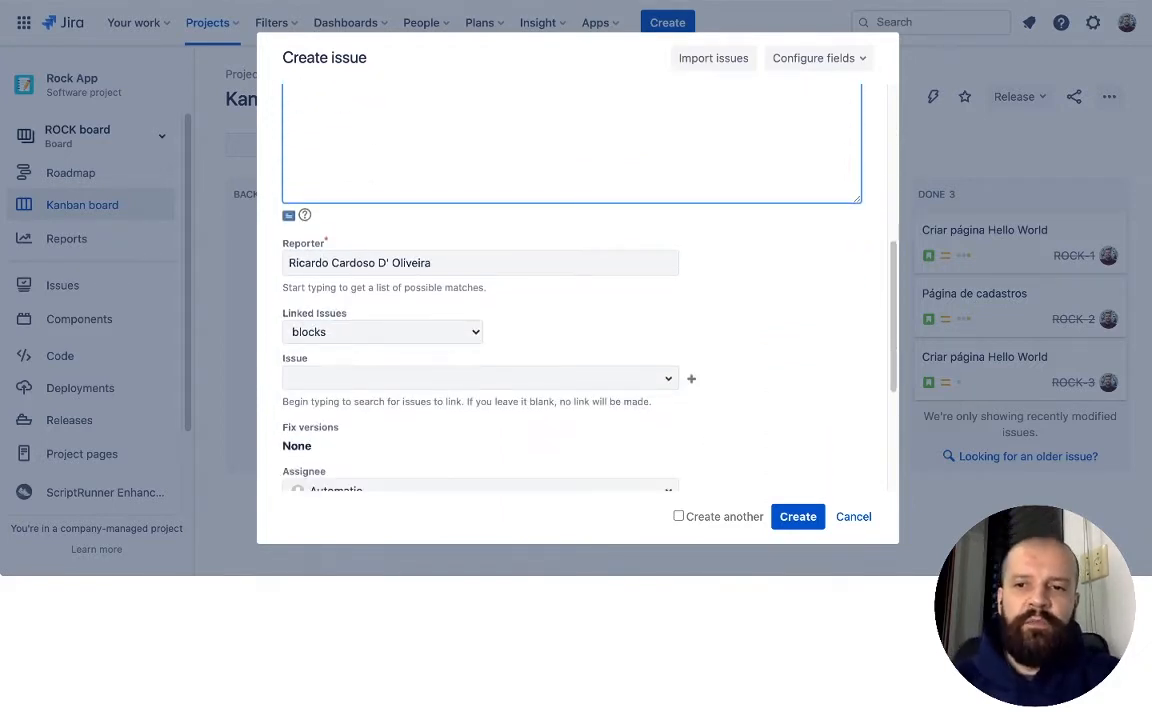
pyautogui.scroll(-1, 570, 300)
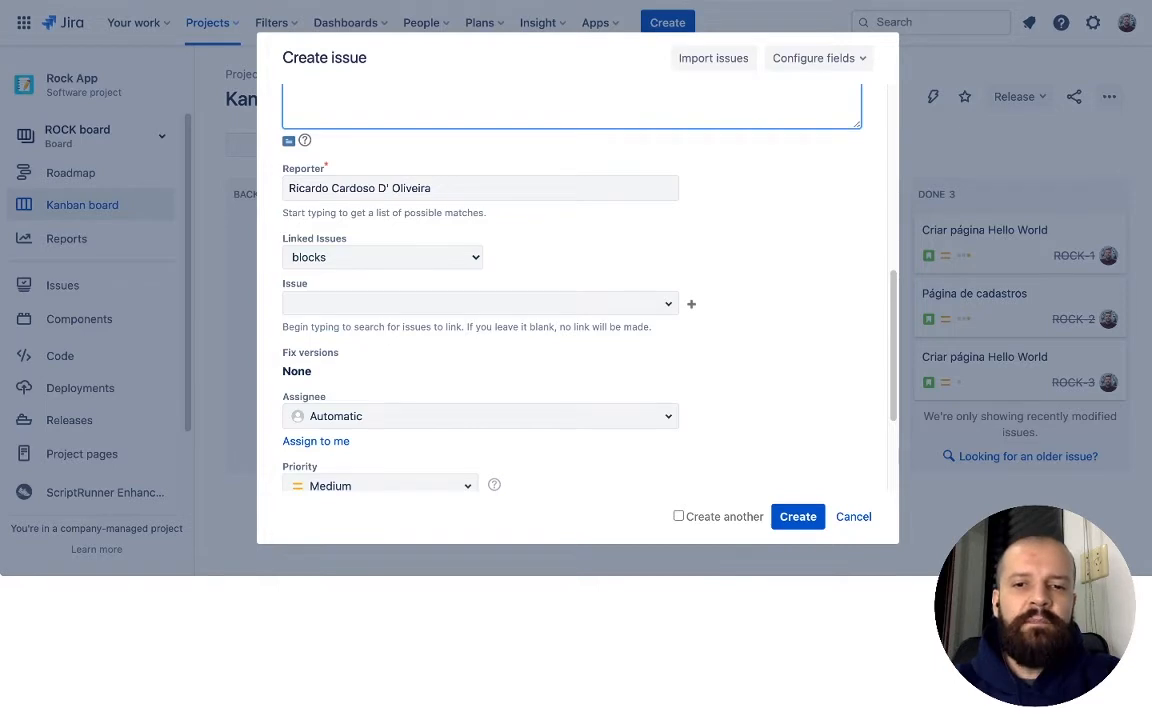
pyautogui.scroll(-2, 577, 300)
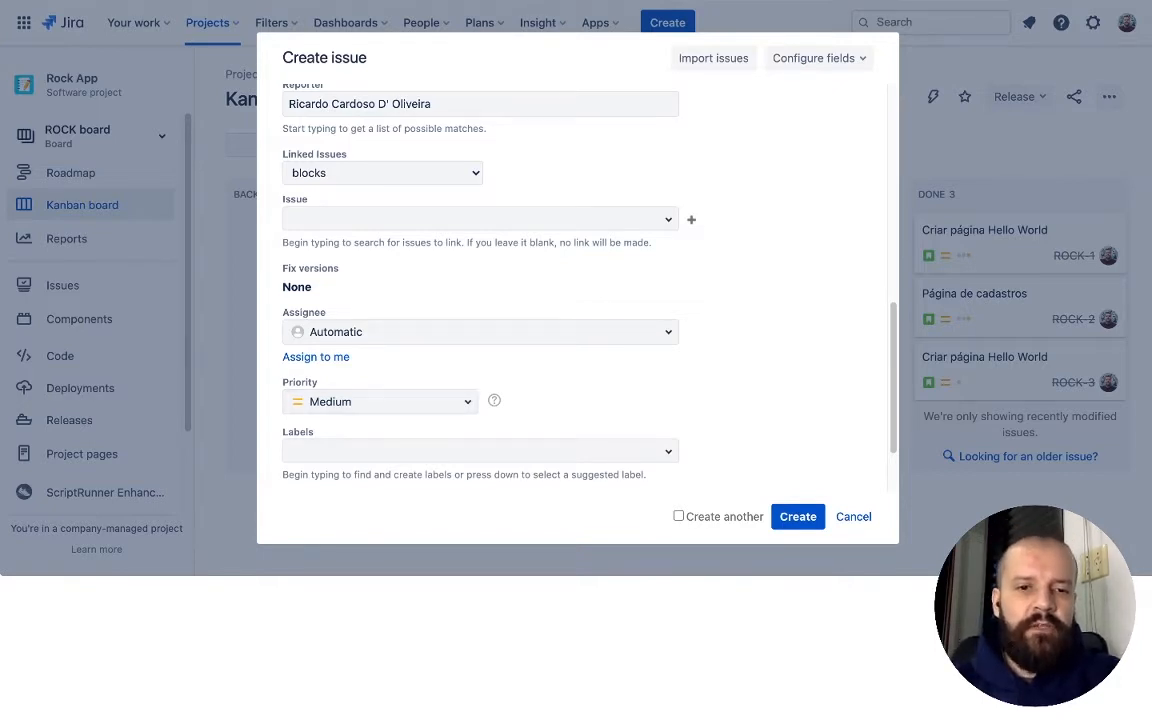
pyautogui.scroll(-3, 575, 290)
pyautogui.scroll(5, 575, 290)
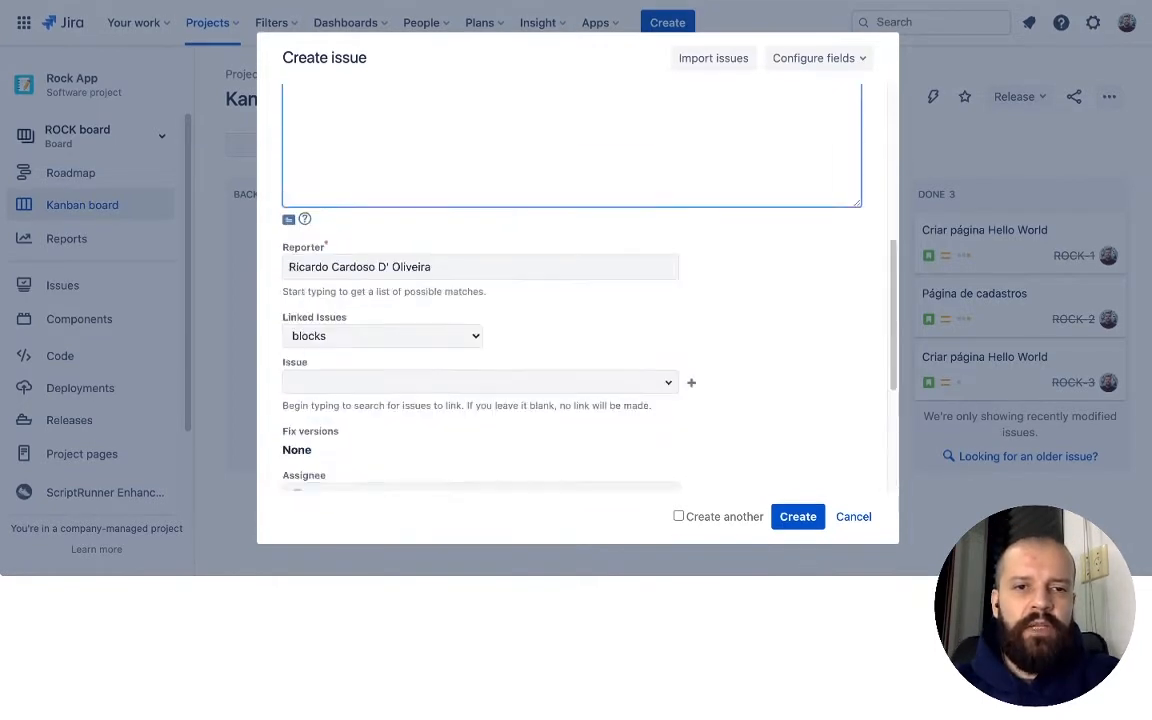
pyautogui.scroll(5, 575, 290)
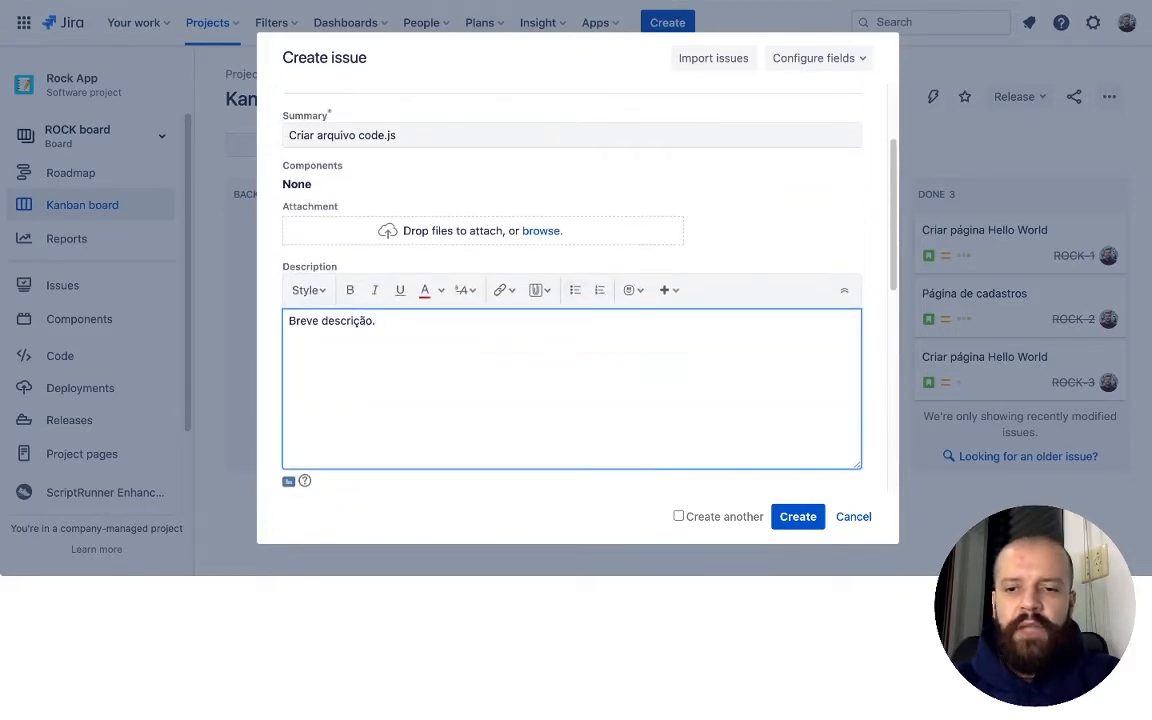
pyautogui.hotkey('alt', 's')
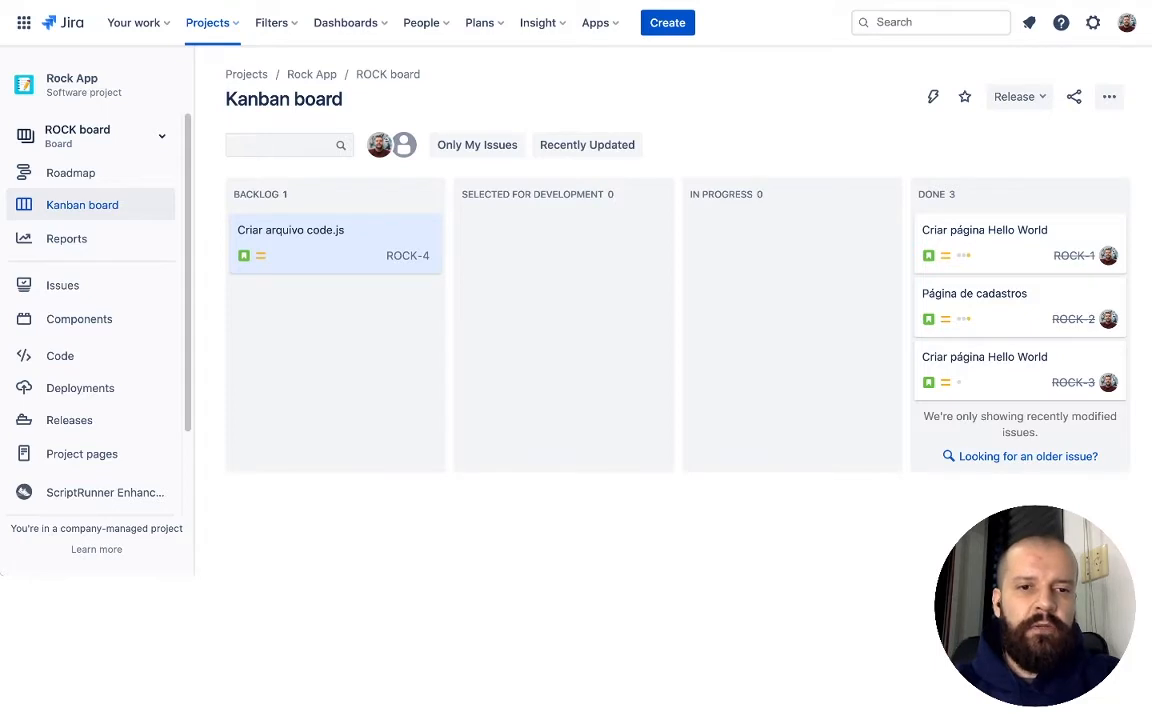
# Step: Open the "Criar arquivo code.js" issue from the backlog, review its details, and start creating a branch from its development field
pyautogui.click(330, 242)
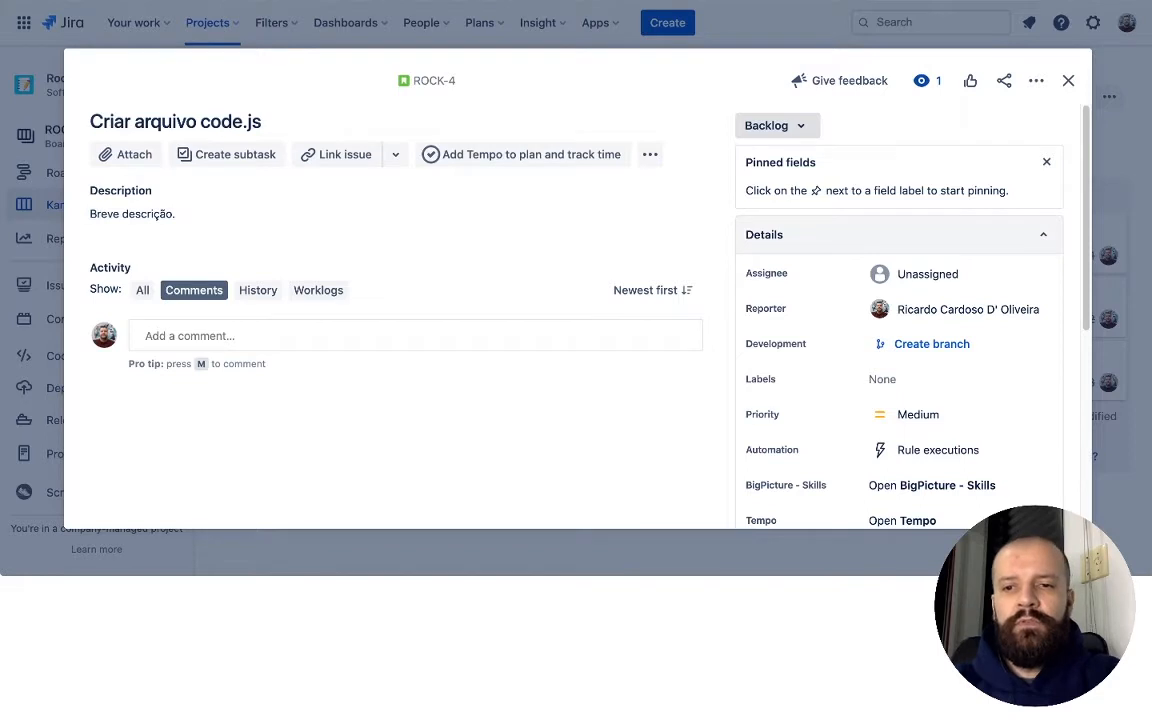
pyautogui.scroll(-3, 898, 300)
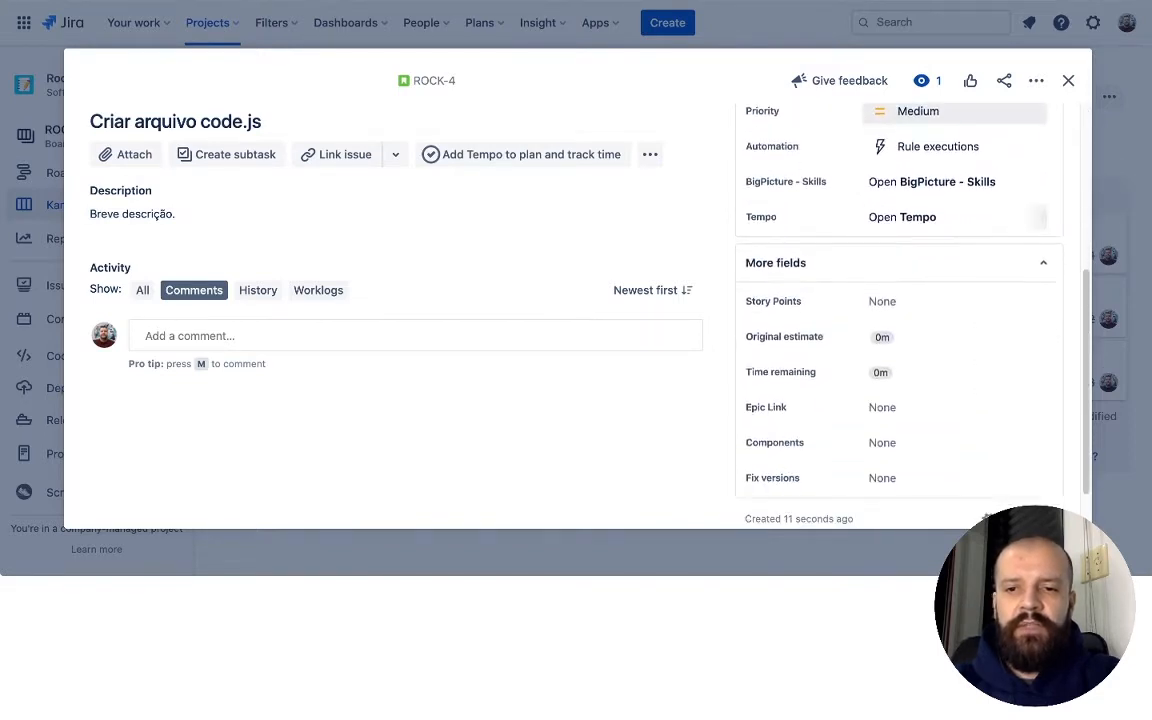
pyautogui.scroll(-1, 898, 300)
pyautogui.scroll(2, 898, 300)
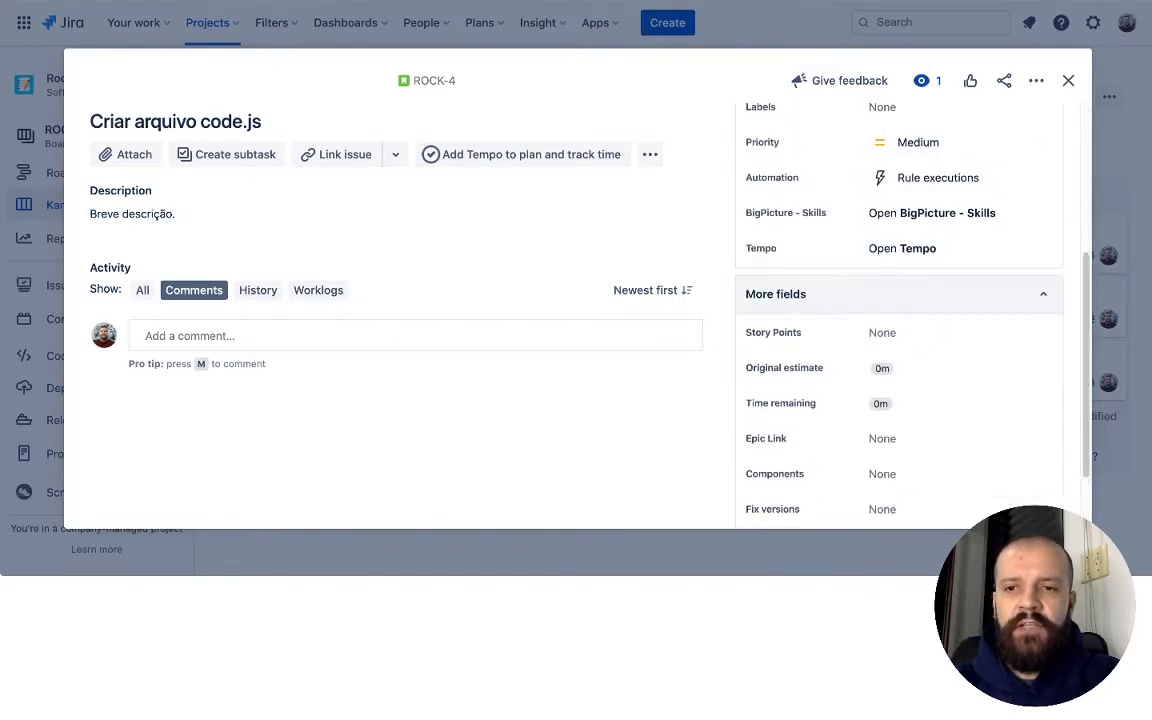
pyautogui.scroll(5, 898, 300)
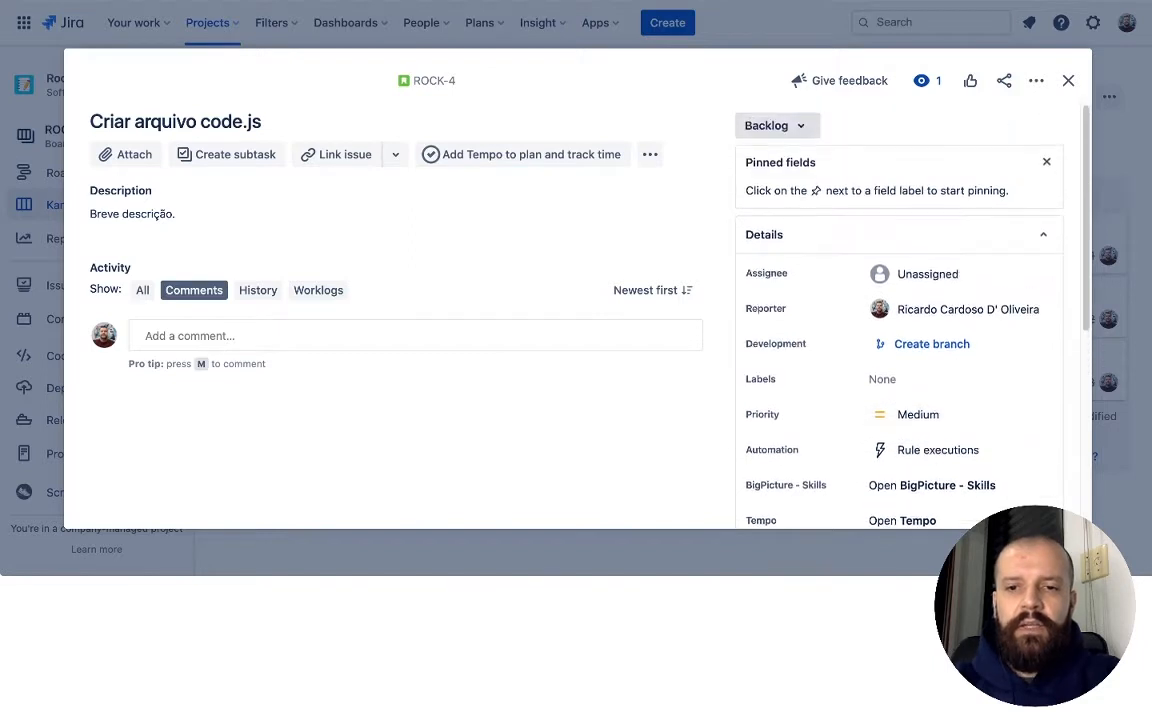
pyautogui.doubleClick(775, 343)
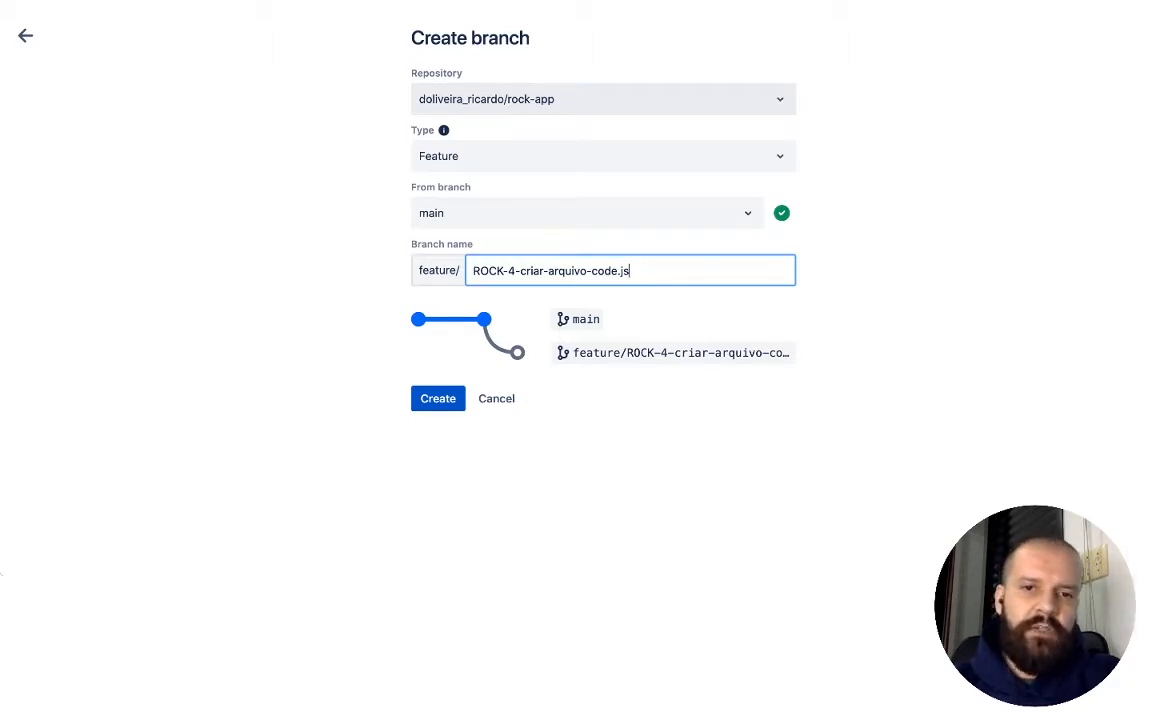
# Step: Review the branch options and create the Feature branch ROCK-4-criar-arquivo-code.js from main in the rock-app repository
pyautogui.click(600, 99)
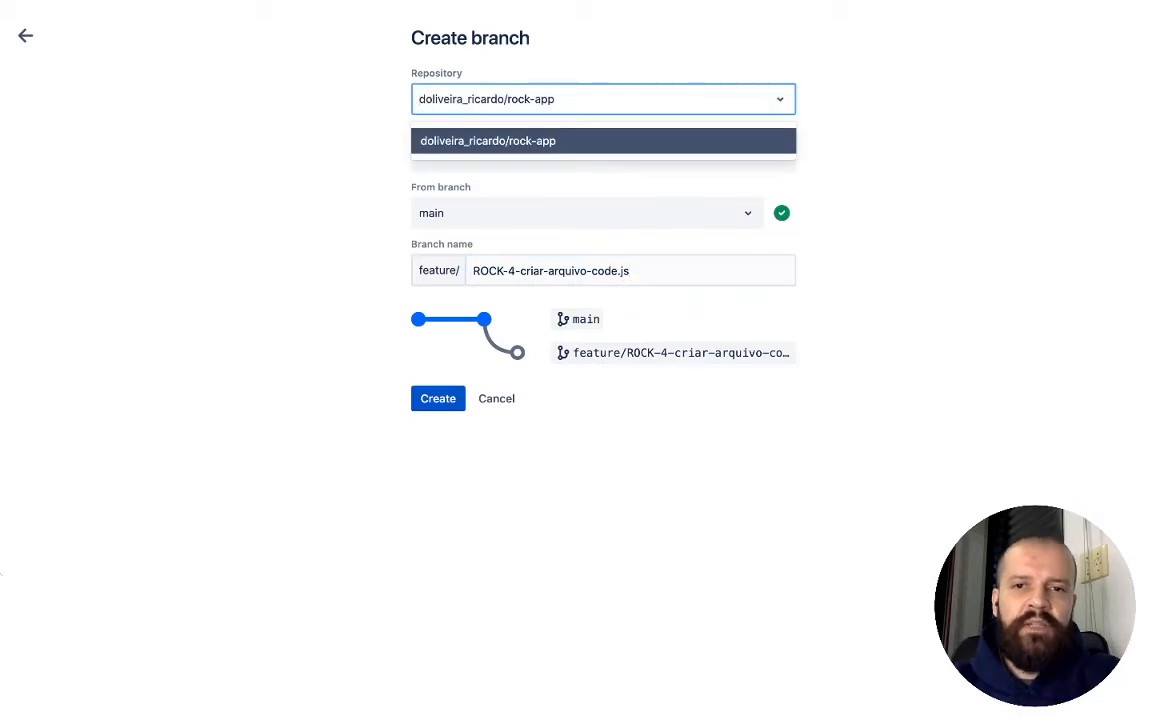
pyautogui.press('Escape')
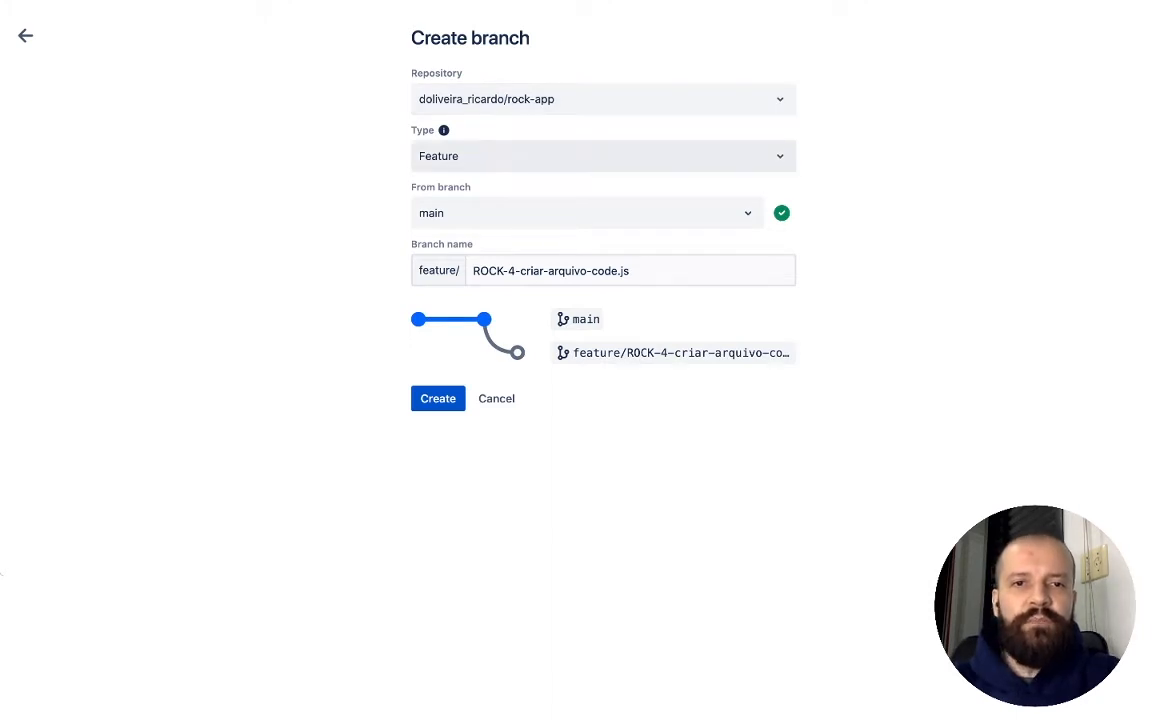
pyautogui.click(600, 156)
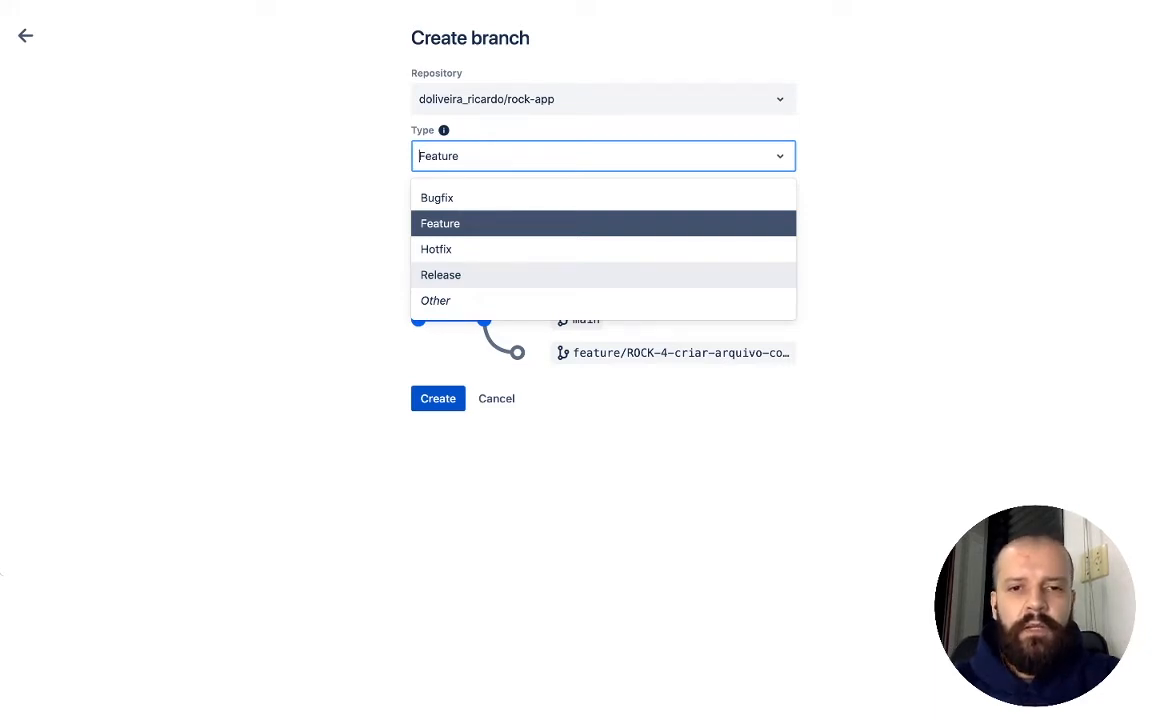
pyautogui.press('Escape')
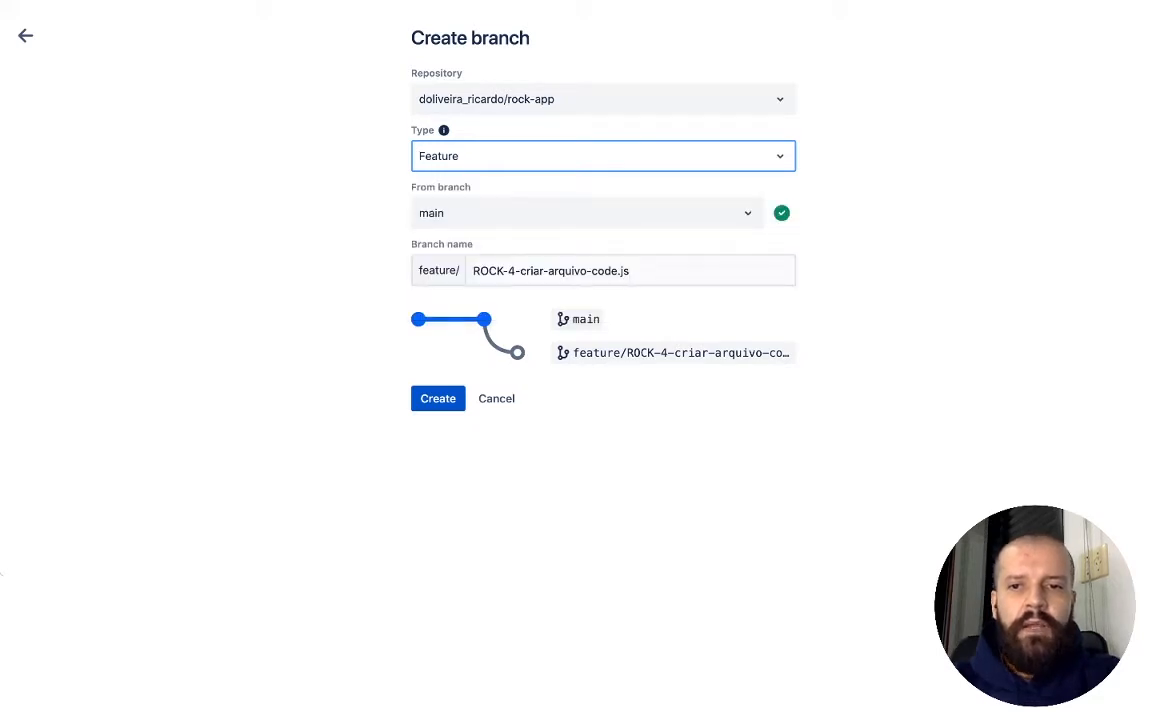
pyautogui.moveTo(405, 187); pyautogui.dragTo(471, 187)
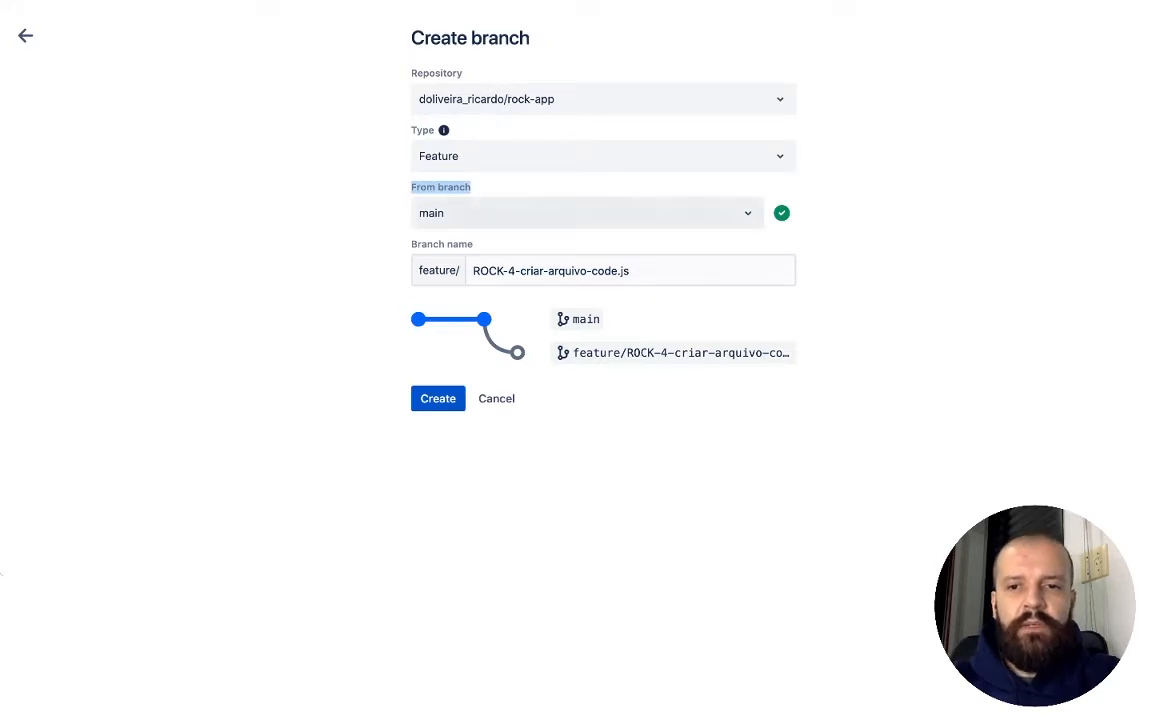
pyautogui.click(587, 213)
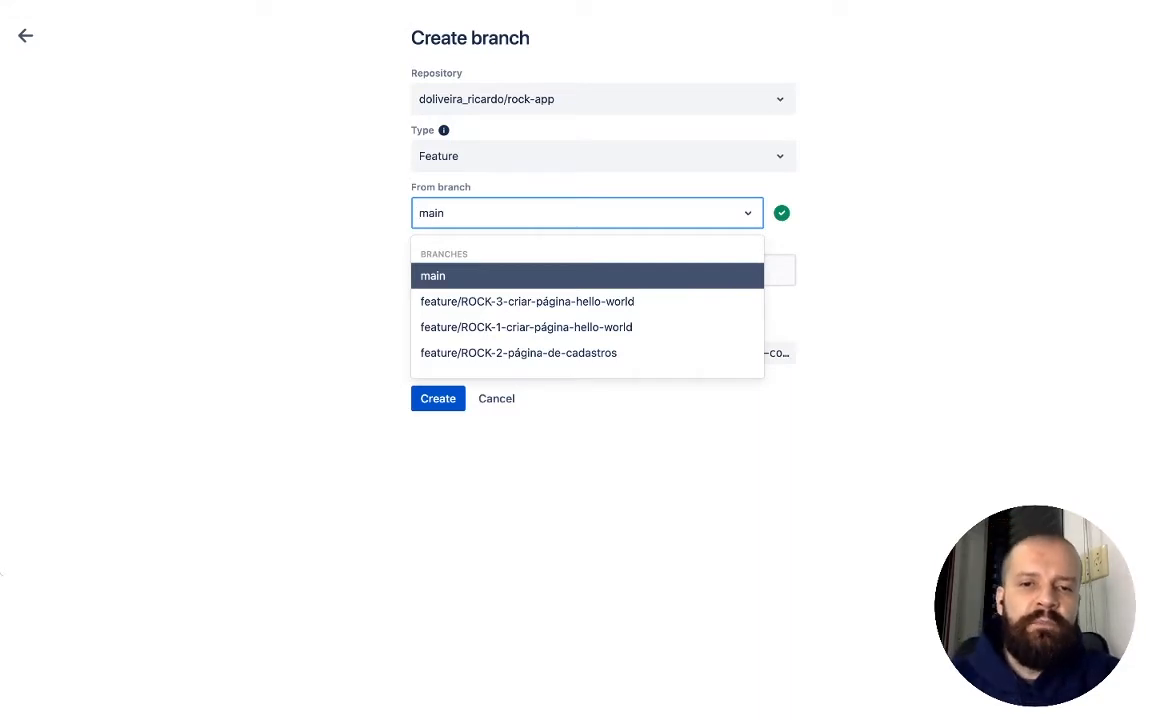
pyautogui.press('Return')
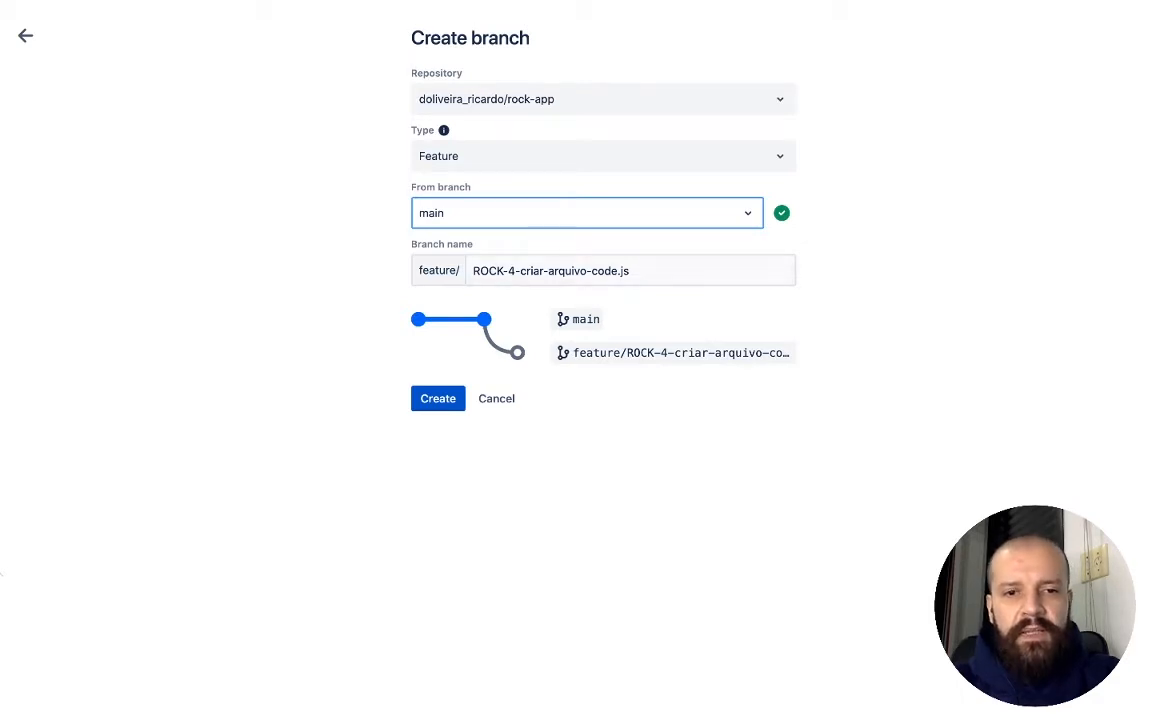
pyautogui.press('Tab')
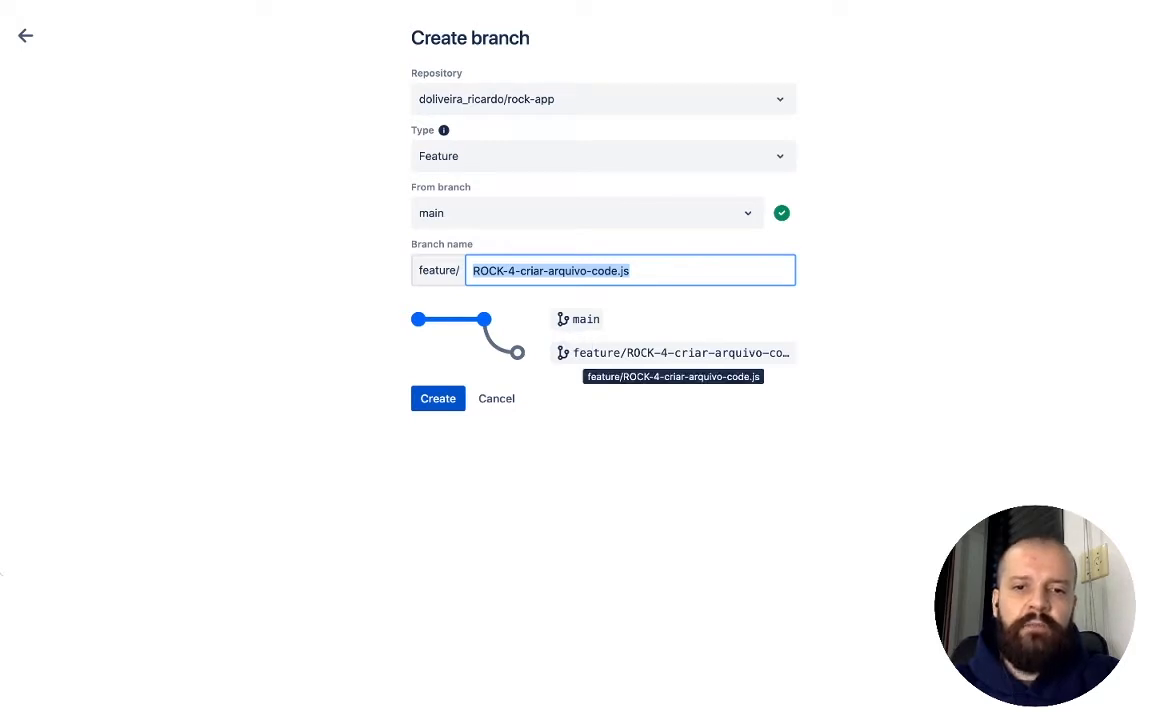
pyautogui.press('Return')
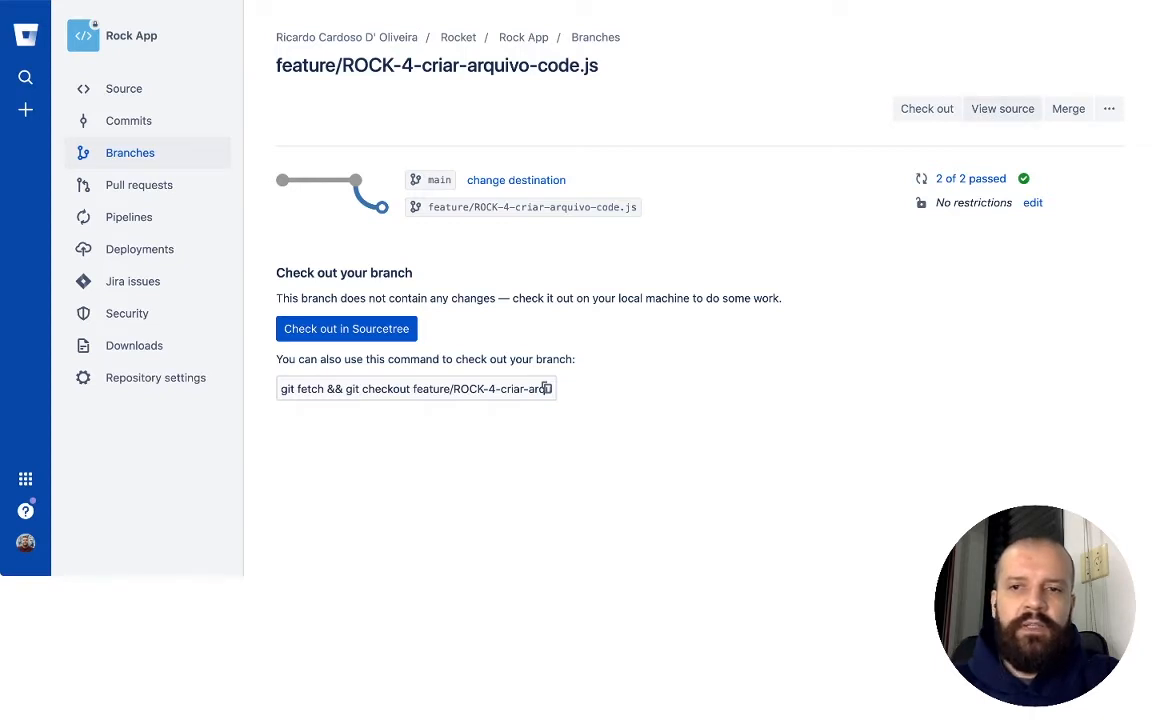
# Step: Add a file named code.js to the new branch's source, containing a basic HTML page with a "Hello World" heading
pyautogui.click(1002, 108)
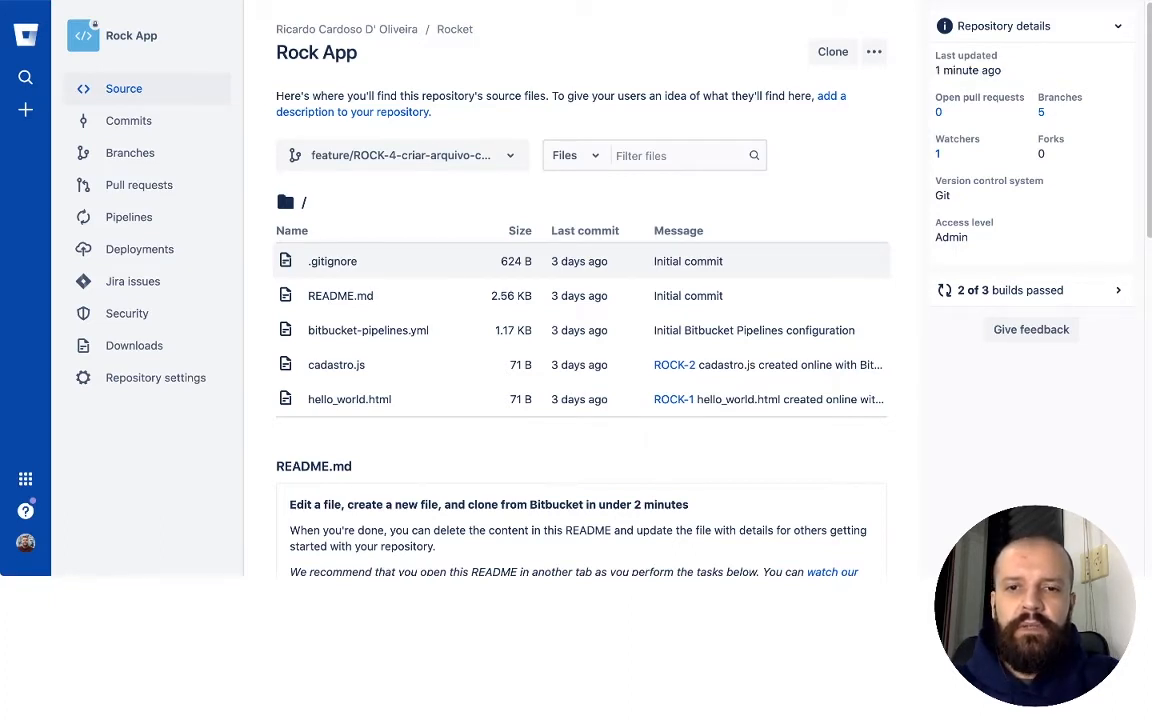
pyautogui.click(873, 51)
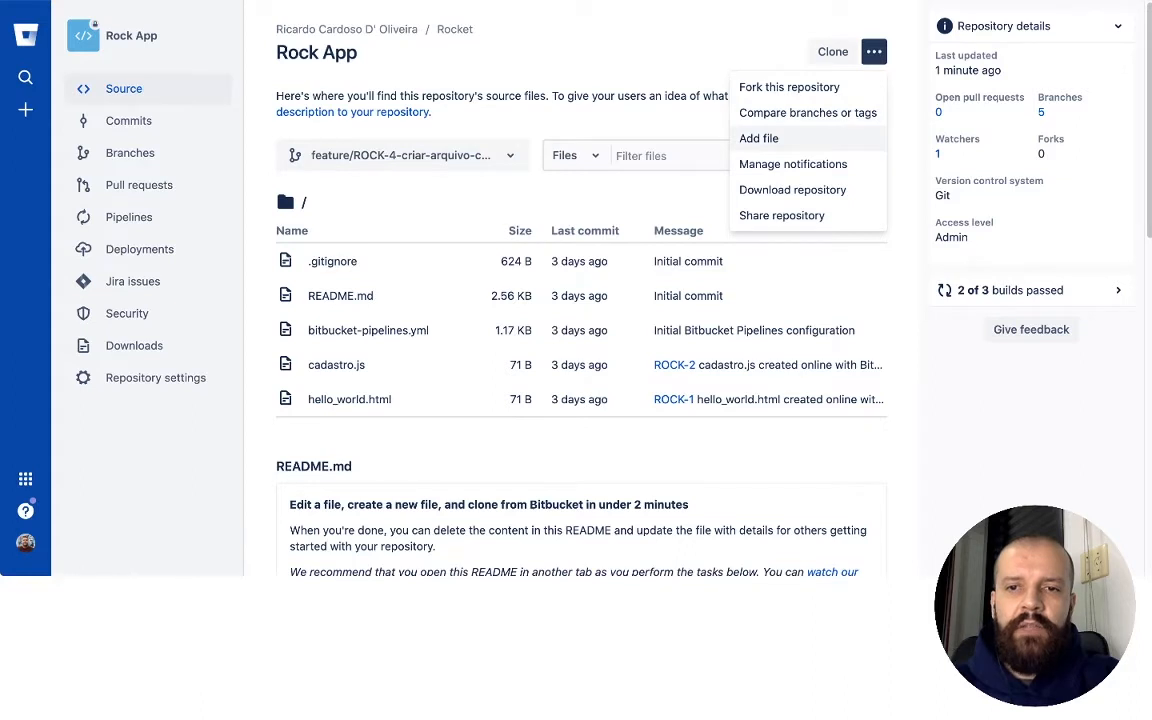
pyautogui.click(759, 138)
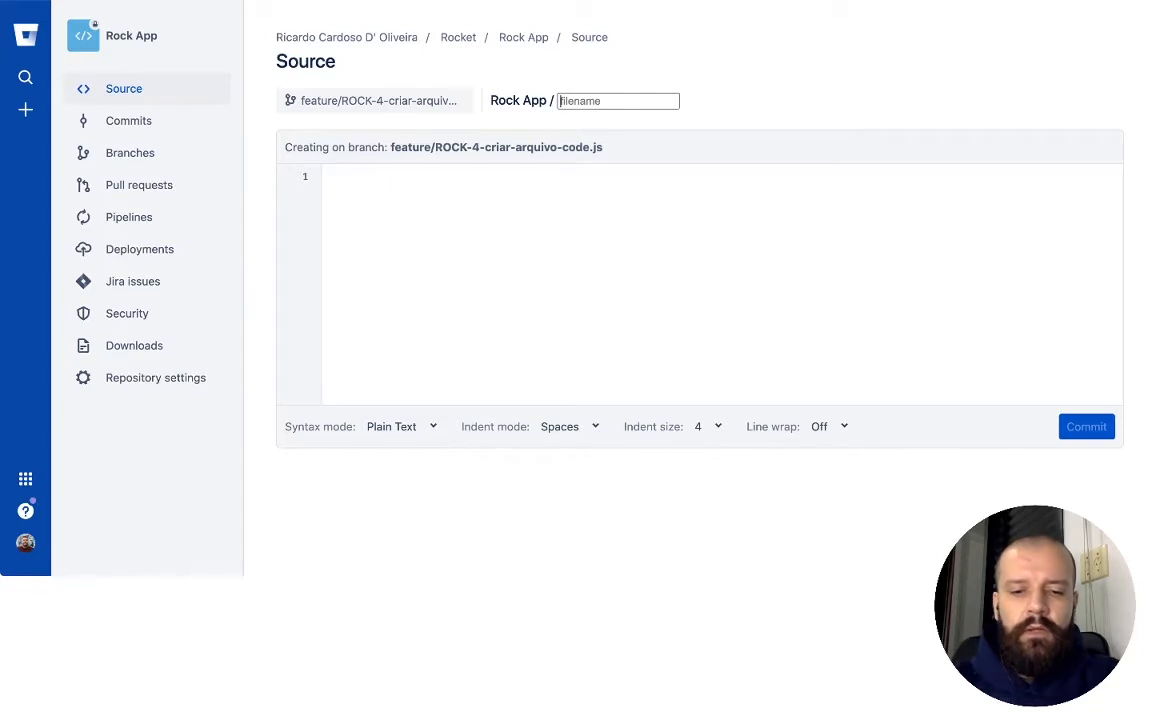
pyautogui.write('code')
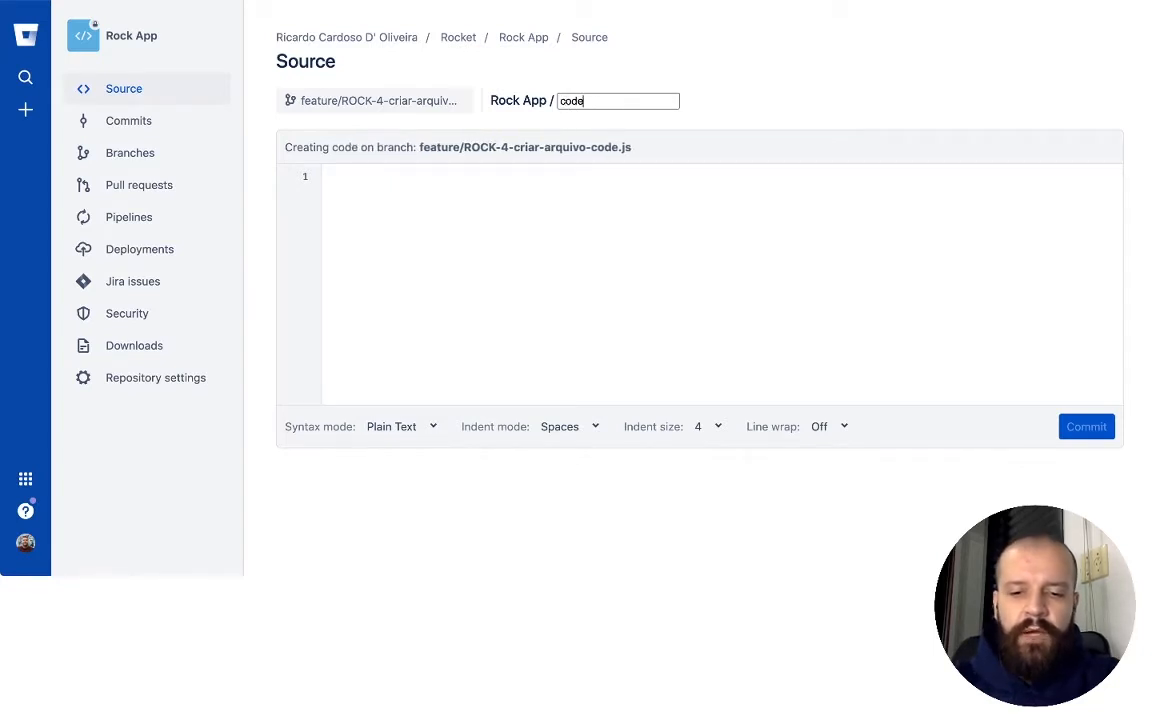
pyautogui.write('.js')
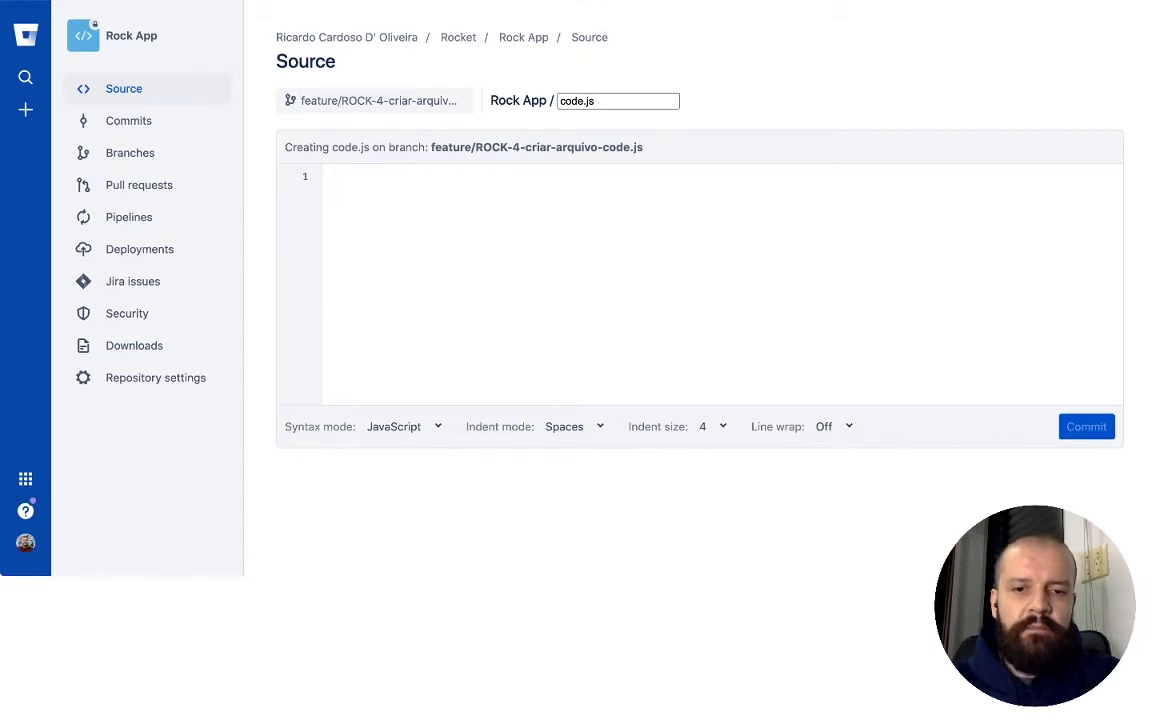
pyautogui.click(325, 176)
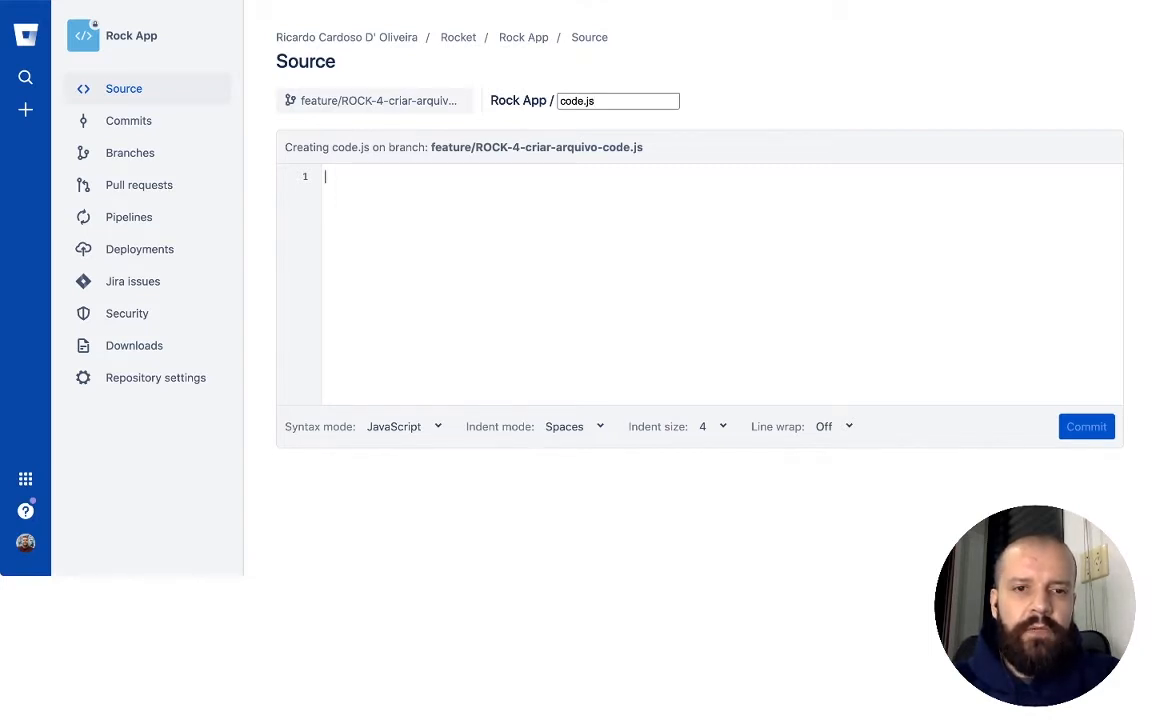
pyautogui.write('<html>  <head>  </head>  <body>    <h1>Hello World<h1>  </body> </html>')
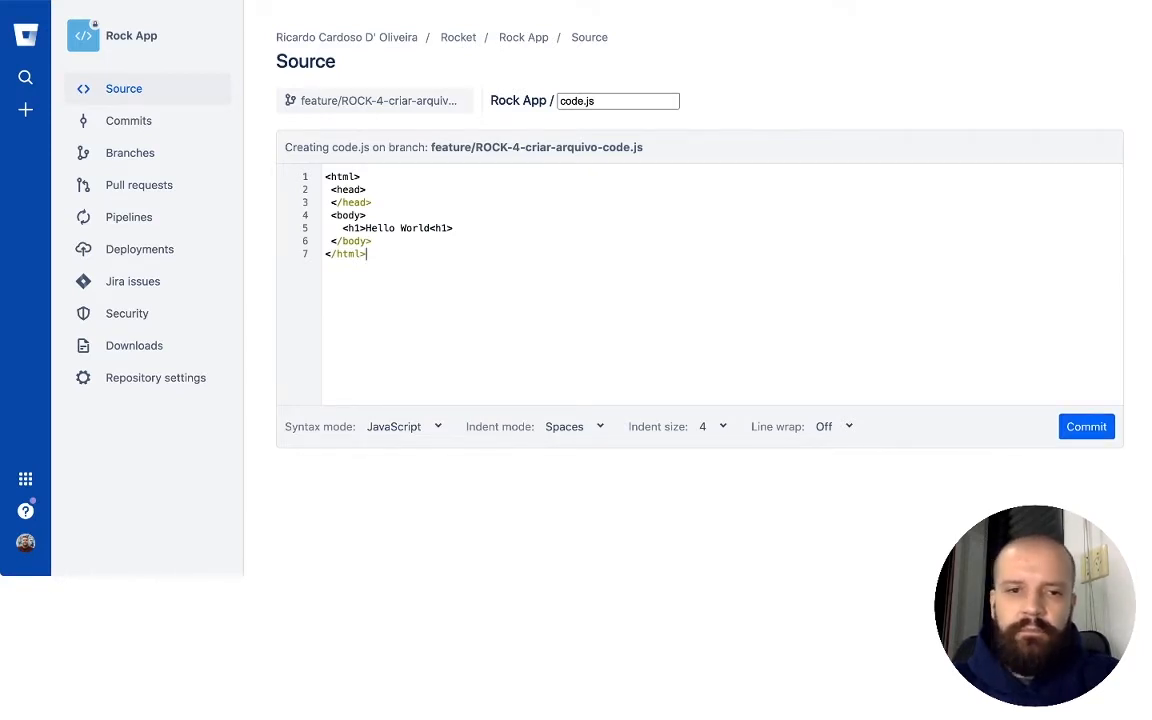
# Step: Start committing code.js and prefix the default commit message with "ROCK-4"
pyautogui.click(1086, 426)
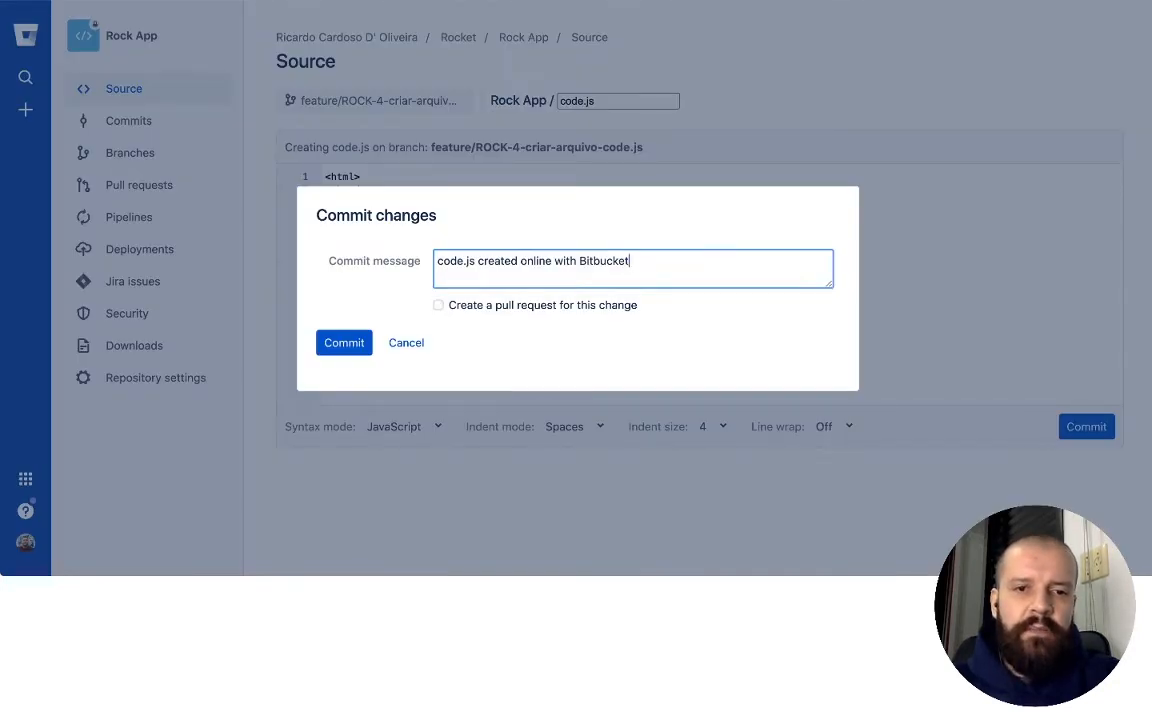
pyautogui.press('Left')
pyautogui.press('Left')
pyautogui.press('Left')
pyautogui.press('Left')
pyautogui.press('Left')
pyautogui.press('Left')
pyautogui.press('Left')
pyautogui.press('Left')
pyautogui.press('Left')
pyautogui.press('Left')
pyautogui.press('Left')
pyautogui.press('Left')
pyautogui.press('Left')
pyautogui.press('Left')
pyautogui.press('Left')
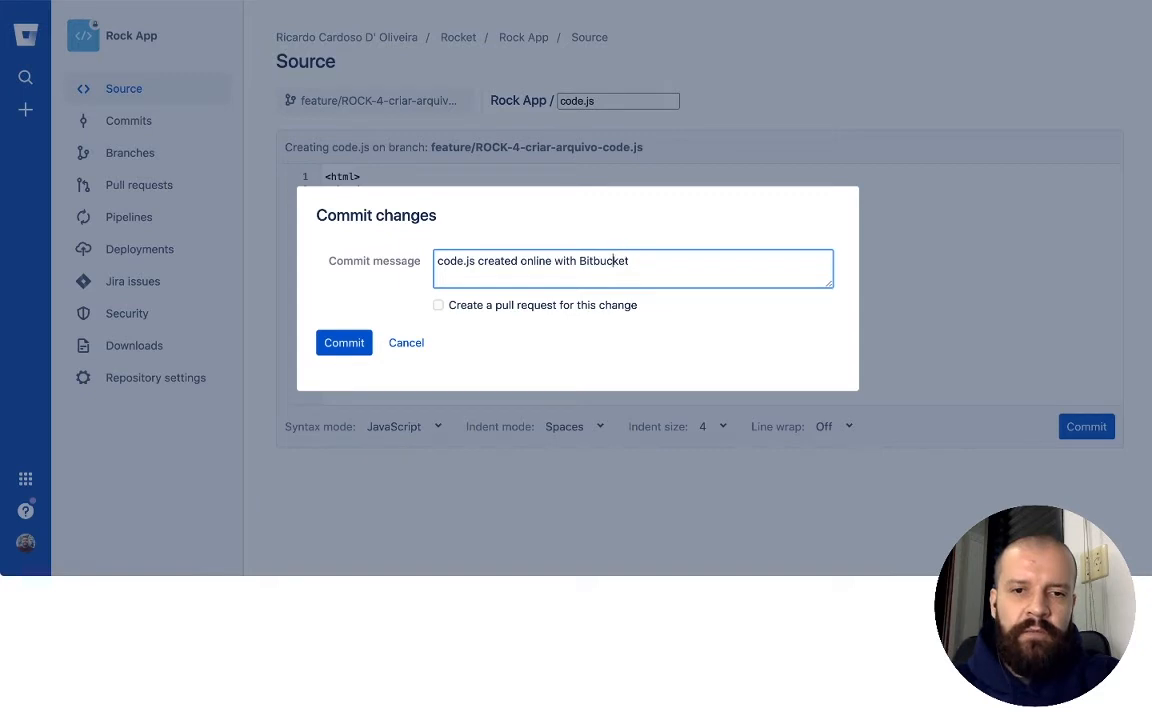
pyautogui.press('Left')
pyautogui.press('Left')
pyautogui.press('Left')
pyautogui.press('Left')
pyautogui.press('Left')
pyautogui.press('Left')
pyautogui.press('Left')
pyautogui.press('Left')
pyautogui.press('Left')
pyautogui.press('Left')
pyautogui.press('Left')
pyautogui.press('Left')
pyautogui.press('Left')
pyautogui.press('Left')
pyautogui.press('Left')
pyautogui.press('Left')
pyautogui.press('Left')
pyautogui.press('Left')
pyautogui.press('Left')
pyautogui.press('Left')
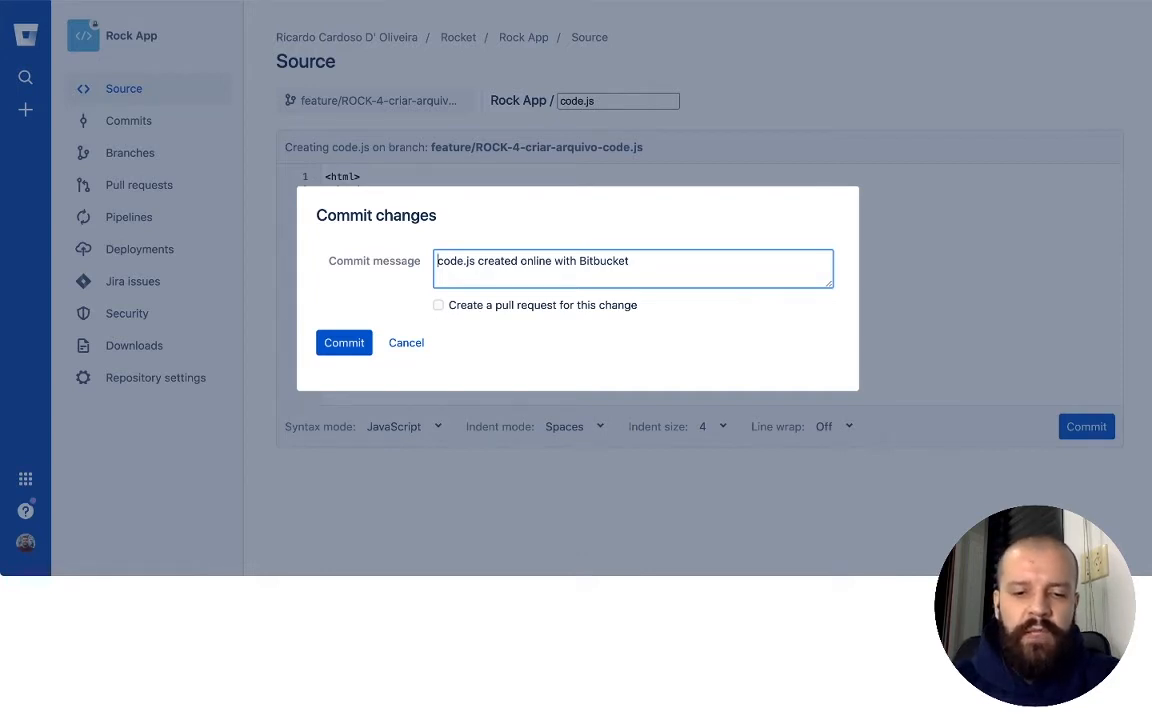
pyautogui.write('ROCK-')
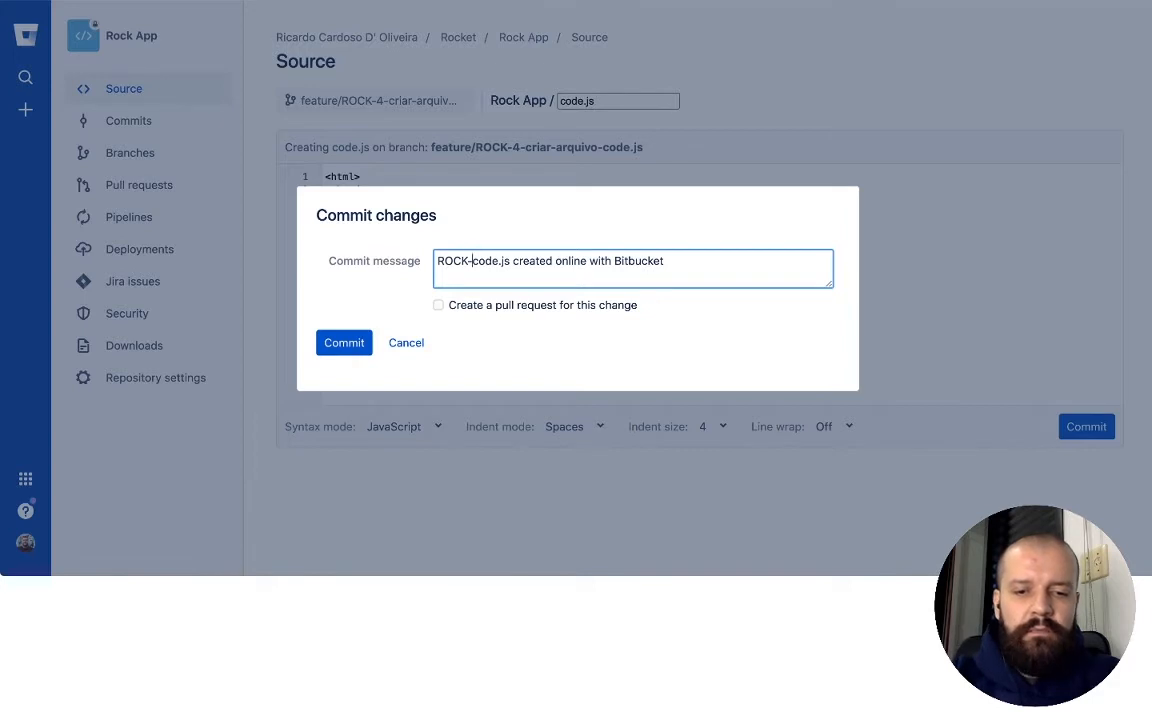
pyautogui.write('4')
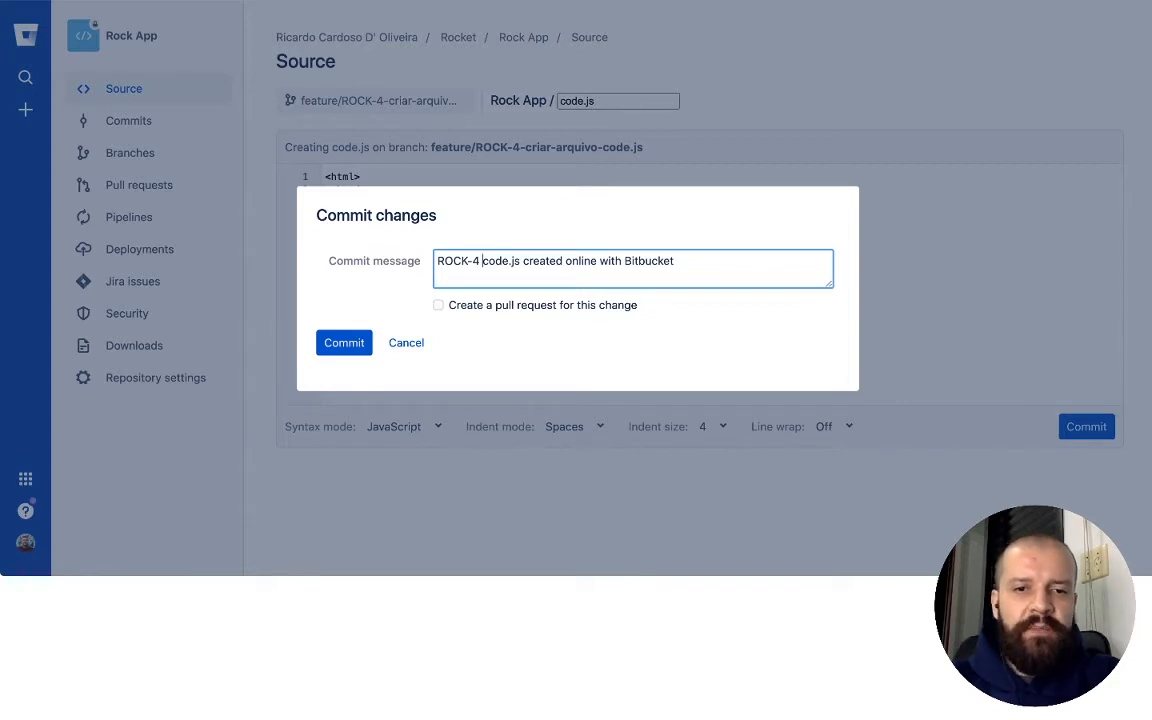
# Step: Commit the change with a pull request for it, and look through the pull request's code.js diff
pyautogui.click(438, 305)
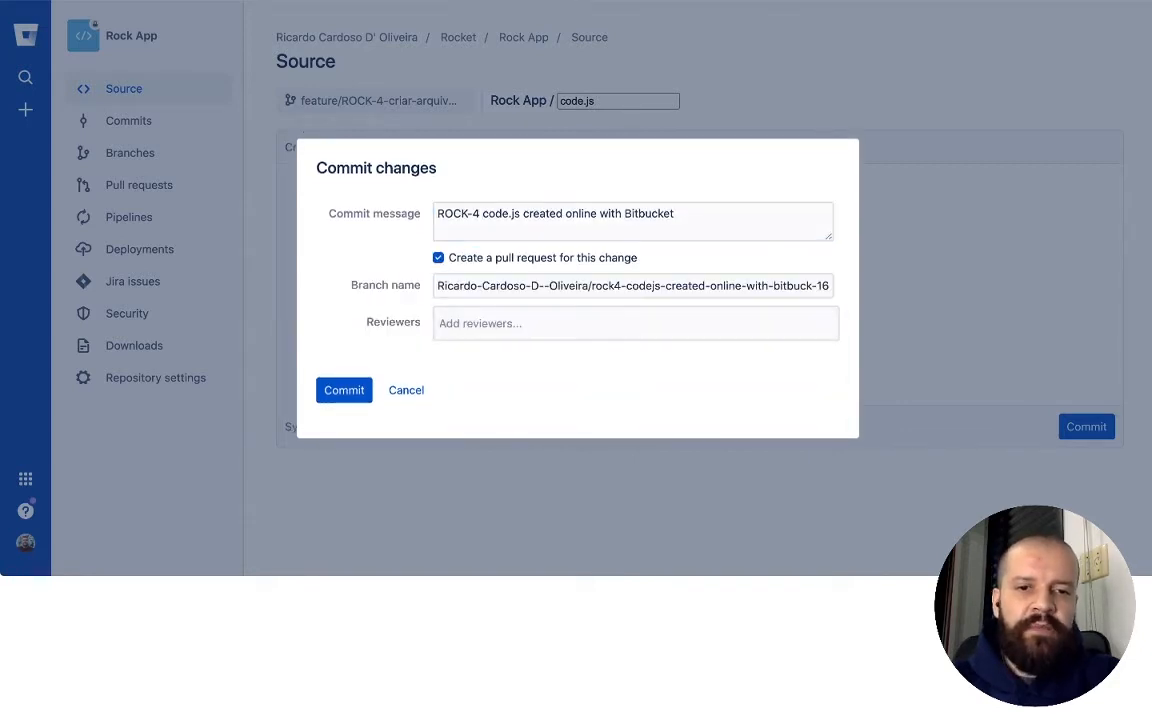
pyautogui.press('Return')
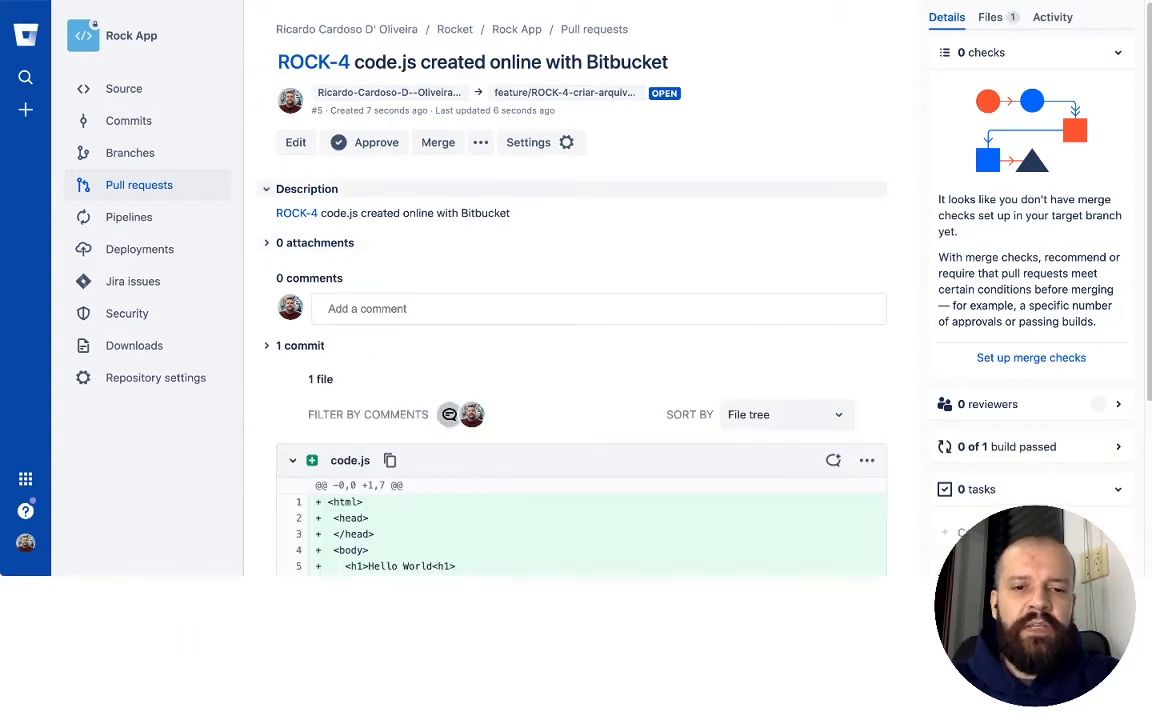
pyautogui.scroll(-3, 305, 424)
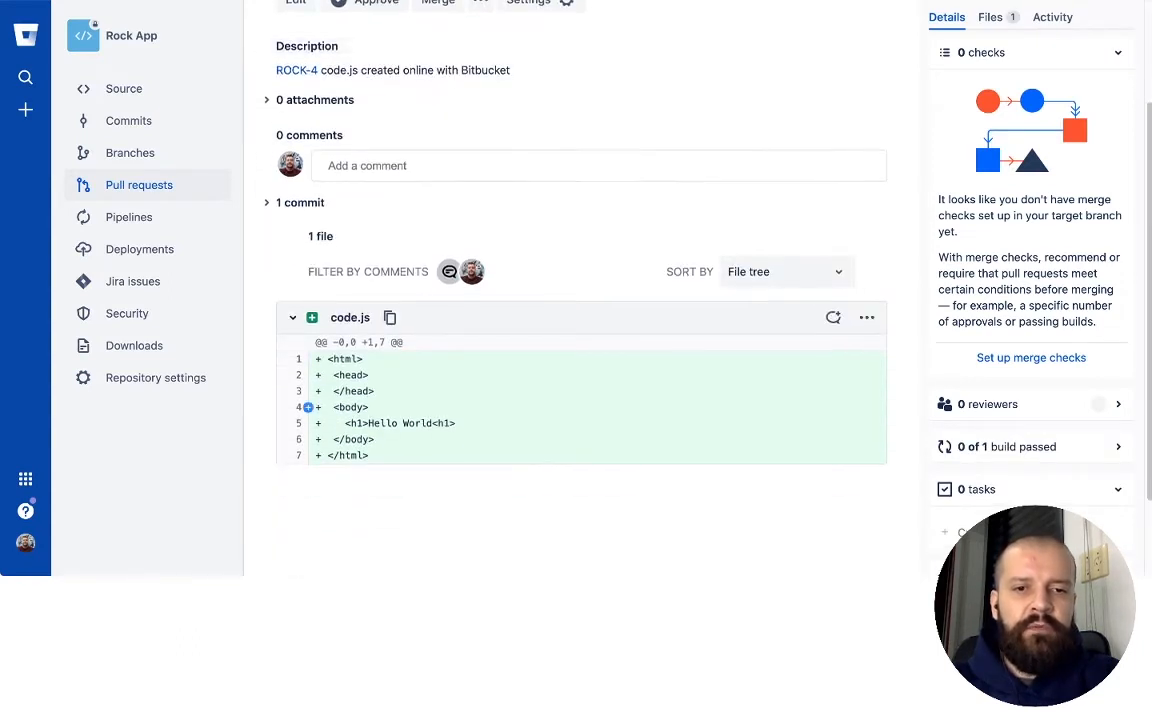
pyautogui.scroll(3, 305, 424)
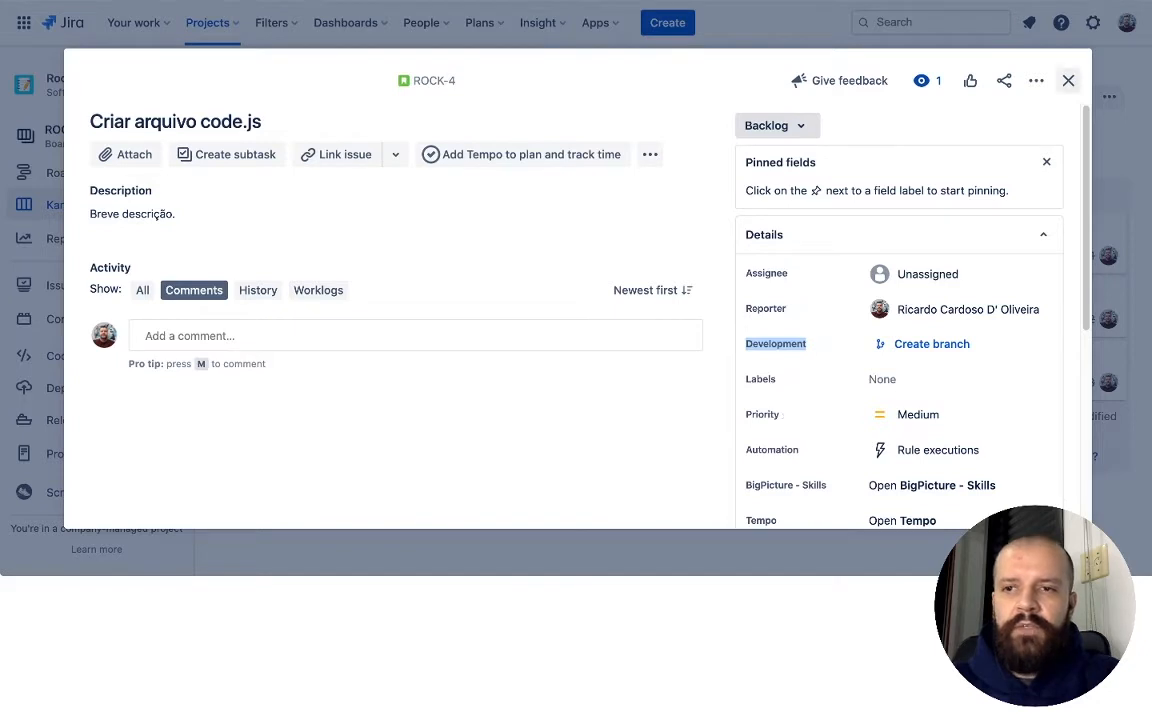
# Step: Switch to Jira, close the ROCK-4 issue details, and move the "Criar arquivo code.js" card from Backlog to In Progress
pyautogui.click(1068, 80)
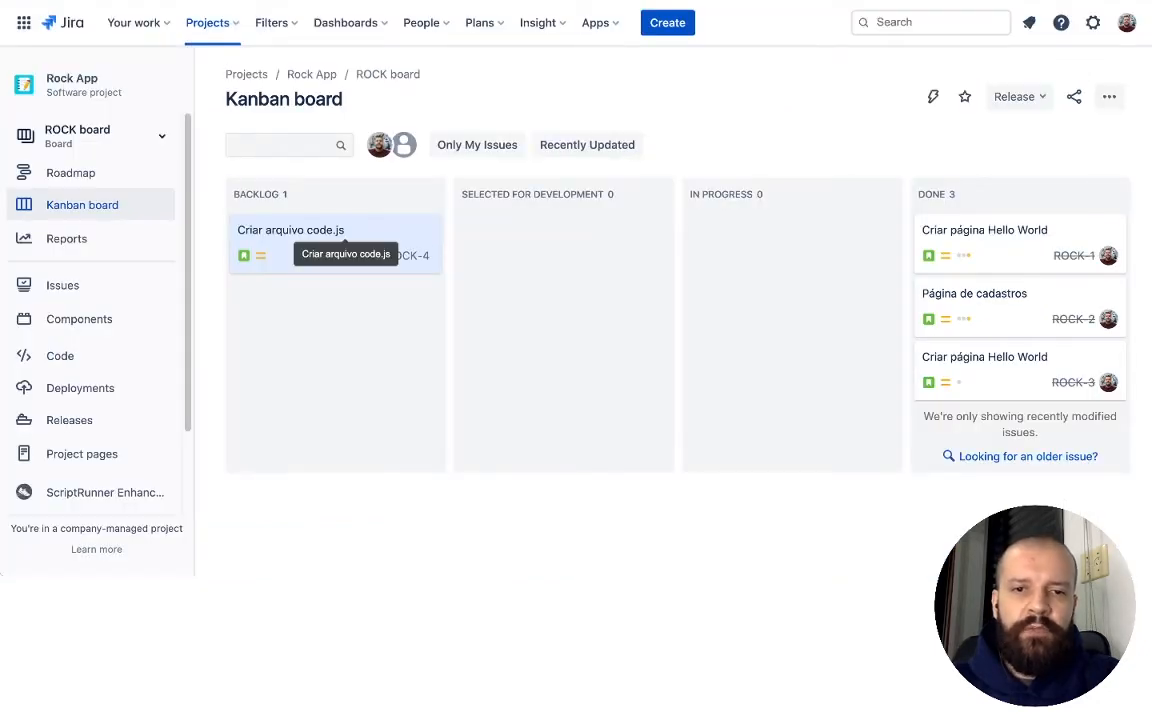
pyautogui.moveTo(340, 240); pyautogui.dragTo(790, 244)
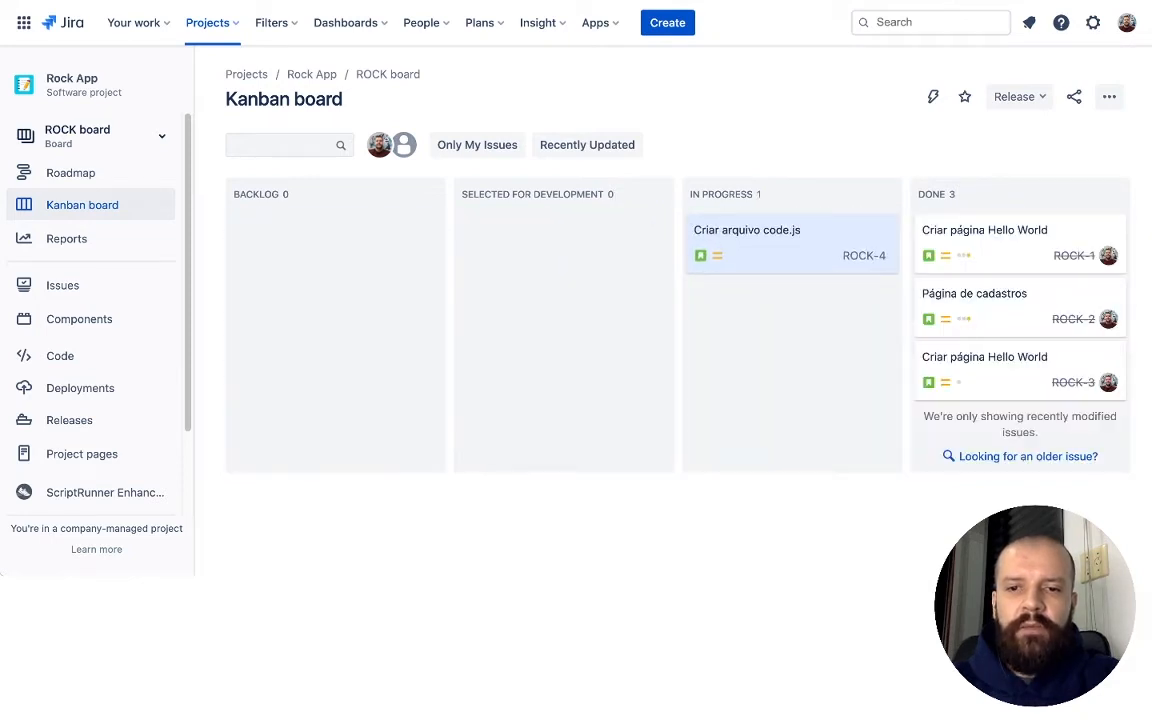
pyautogui.click(790, 244)
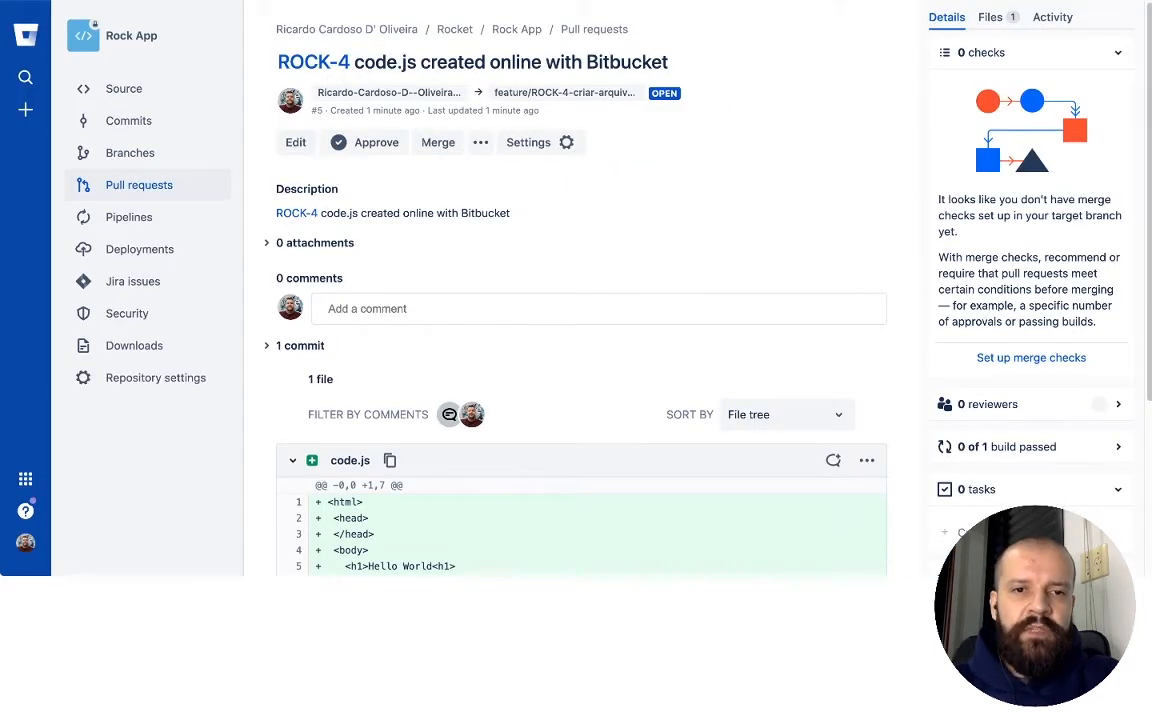
# Step: Switch back to Bitbucket, approve the ROCK-4 pull request, and merge it with the Merge commit strategy, closing the source branch
pyautogui.click(366, 142)
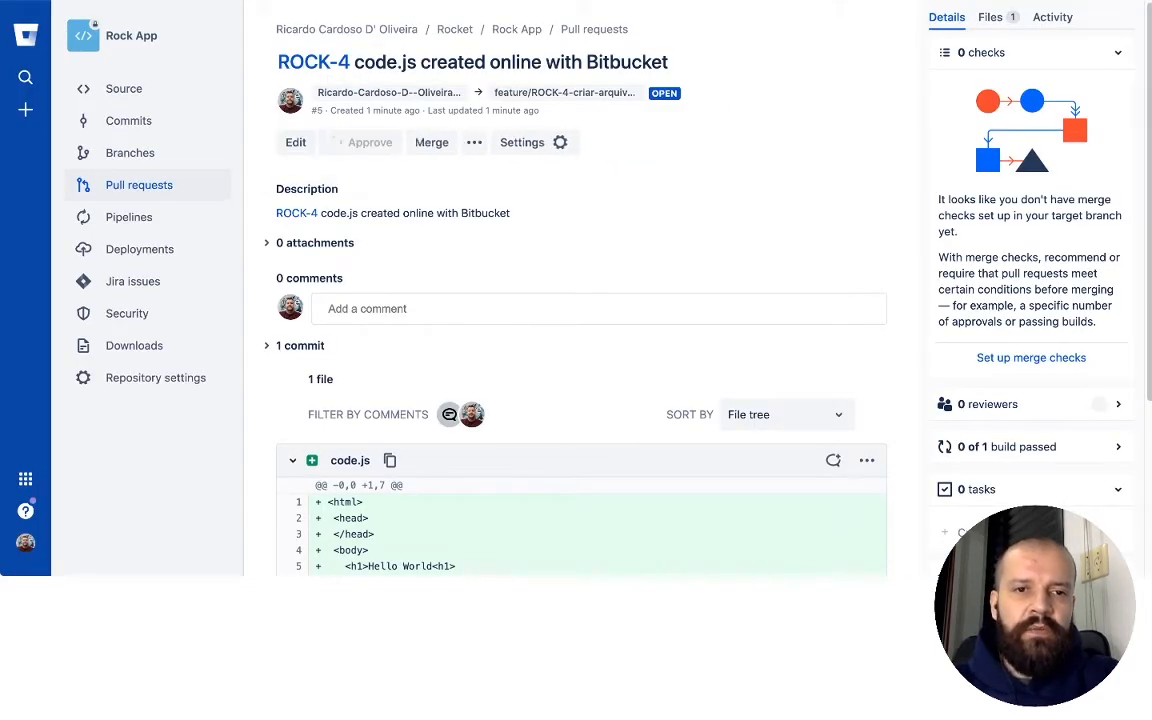
pyautogui.click(451, 142)
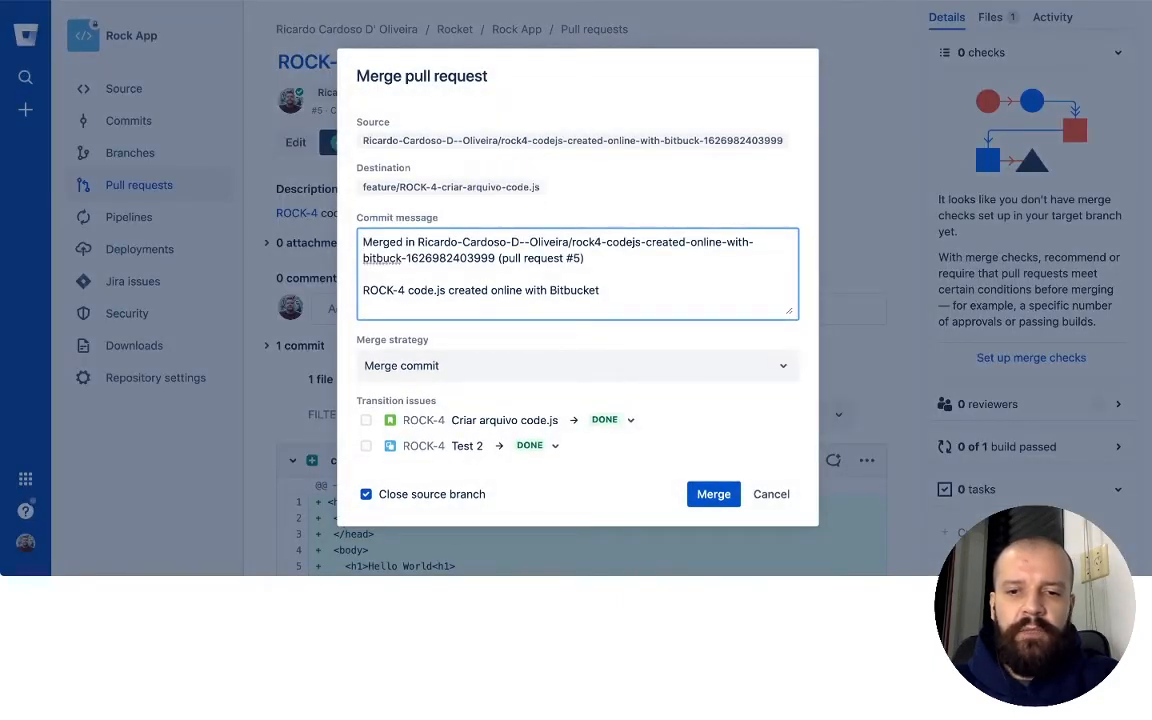
pyautogui.click(713, 494)
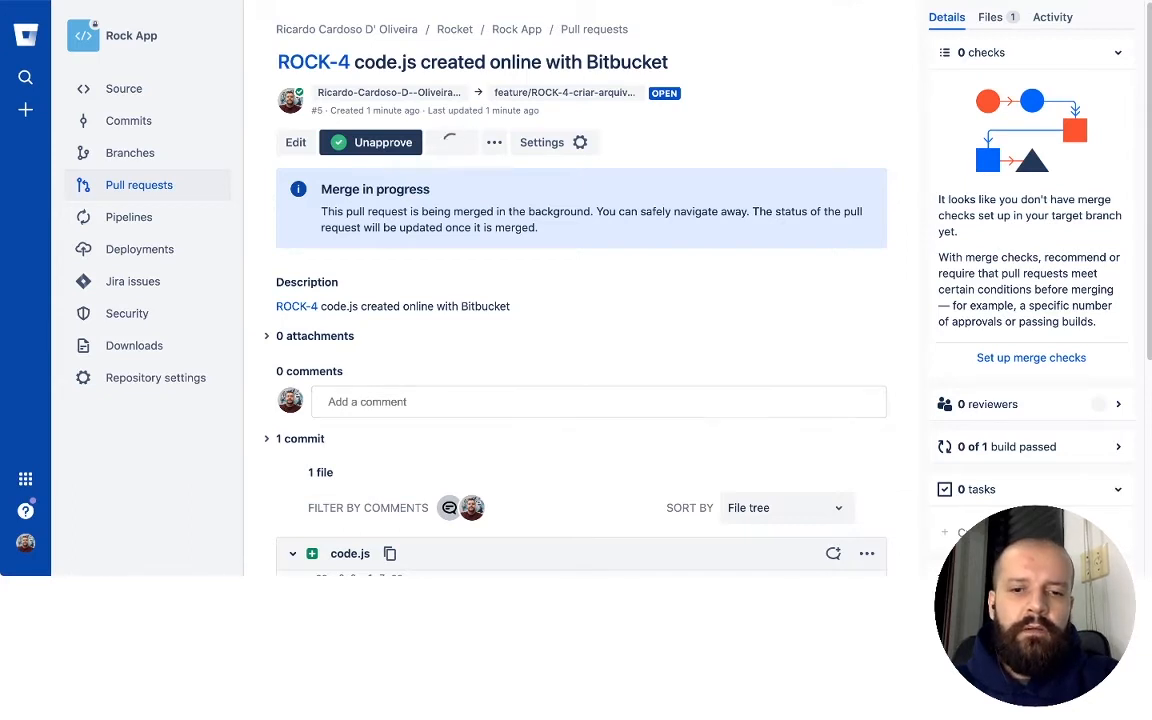
# Step: Check the pull request's merge status and changes, and open the repository's list of branches
pyautogui.scroll(-3, 580, 300)
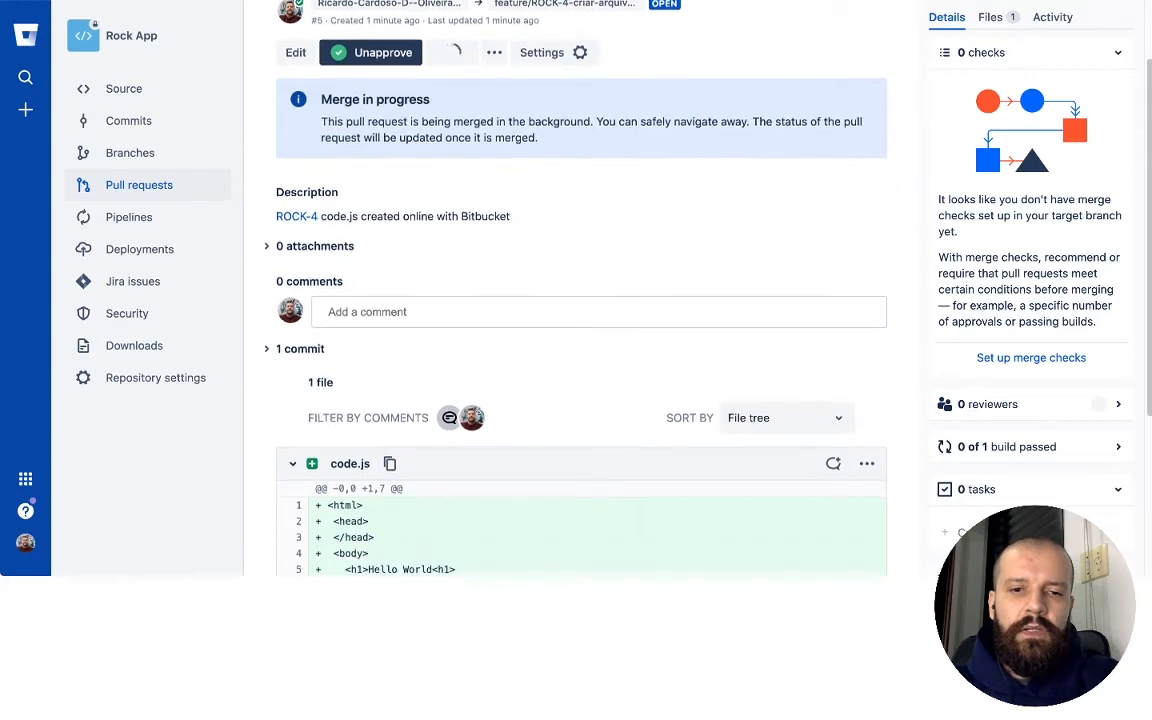
pyautogui.scroll(-1, 580, 300)
pyautogui.scroll(2, 580, 300)
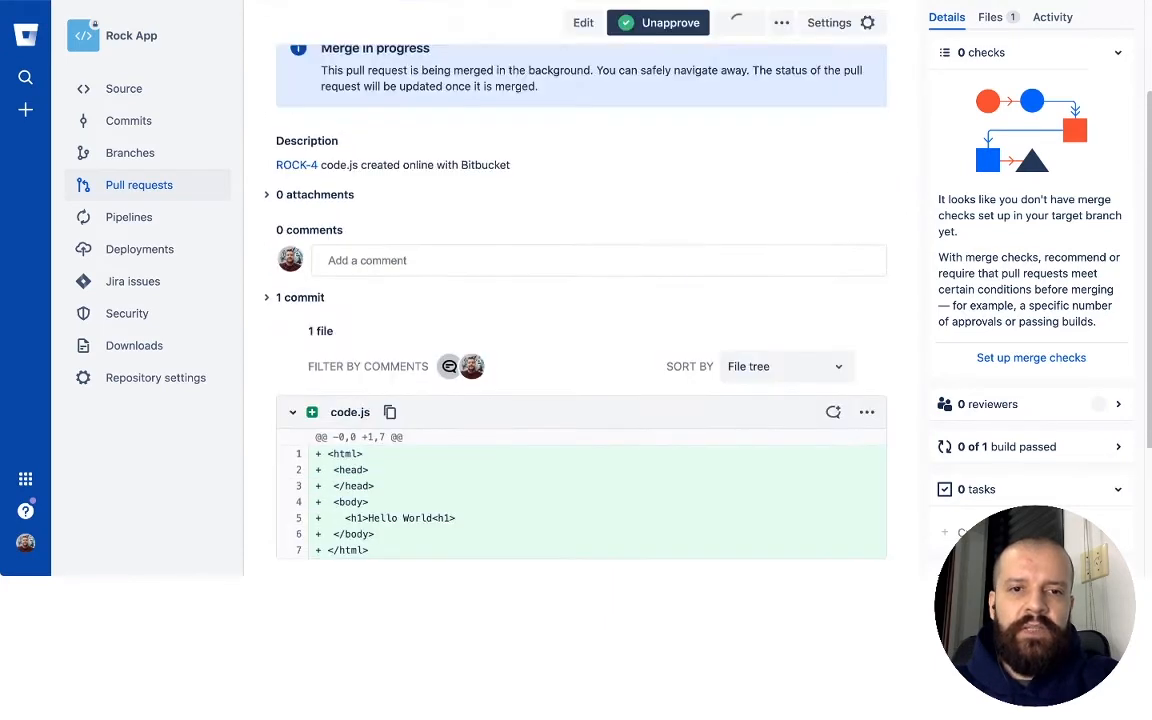
pyautogui.scroll(2, 580, 300)
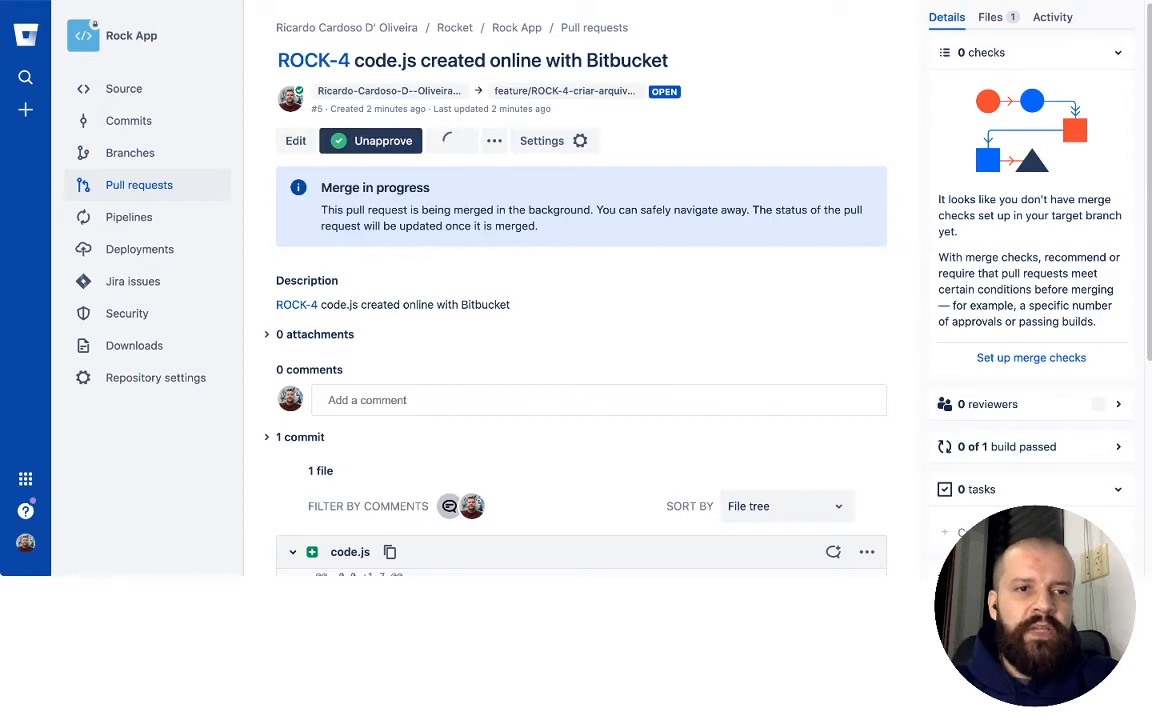
pyautogui.click(130, 152)
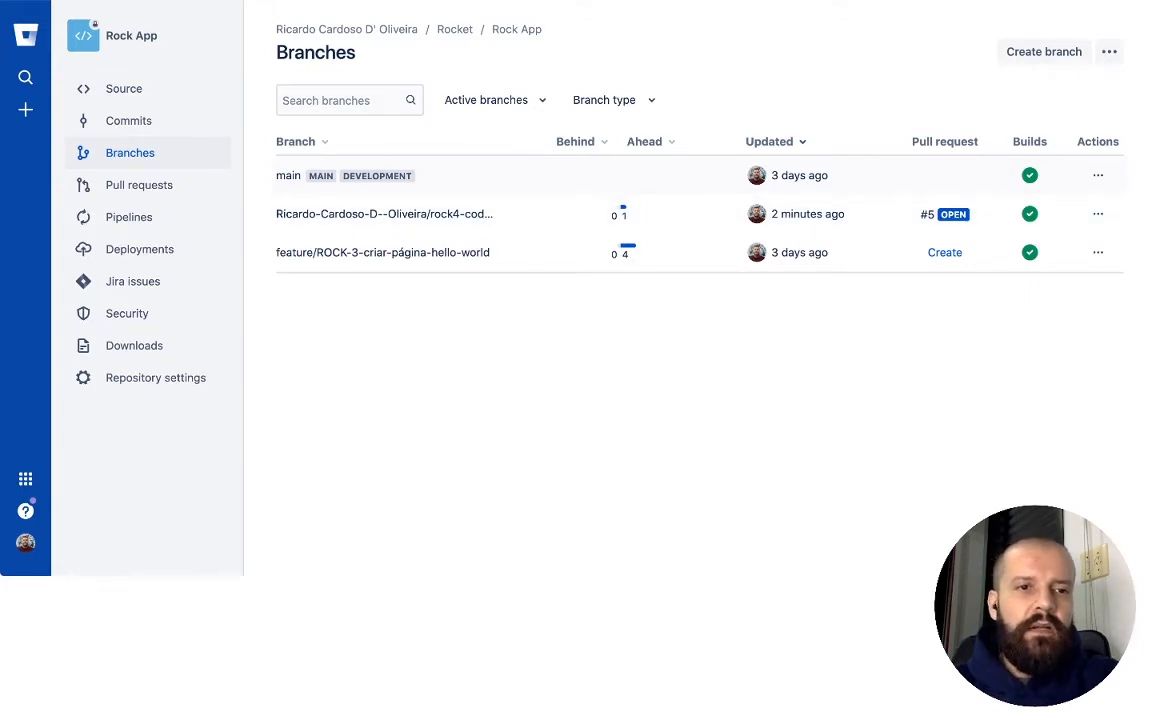
# Step: Look through the repository's commits and pull requests, and switch to Jira to reopen the ROCK-4 issue for refreshed development details
pyautogui.click(128, 120)
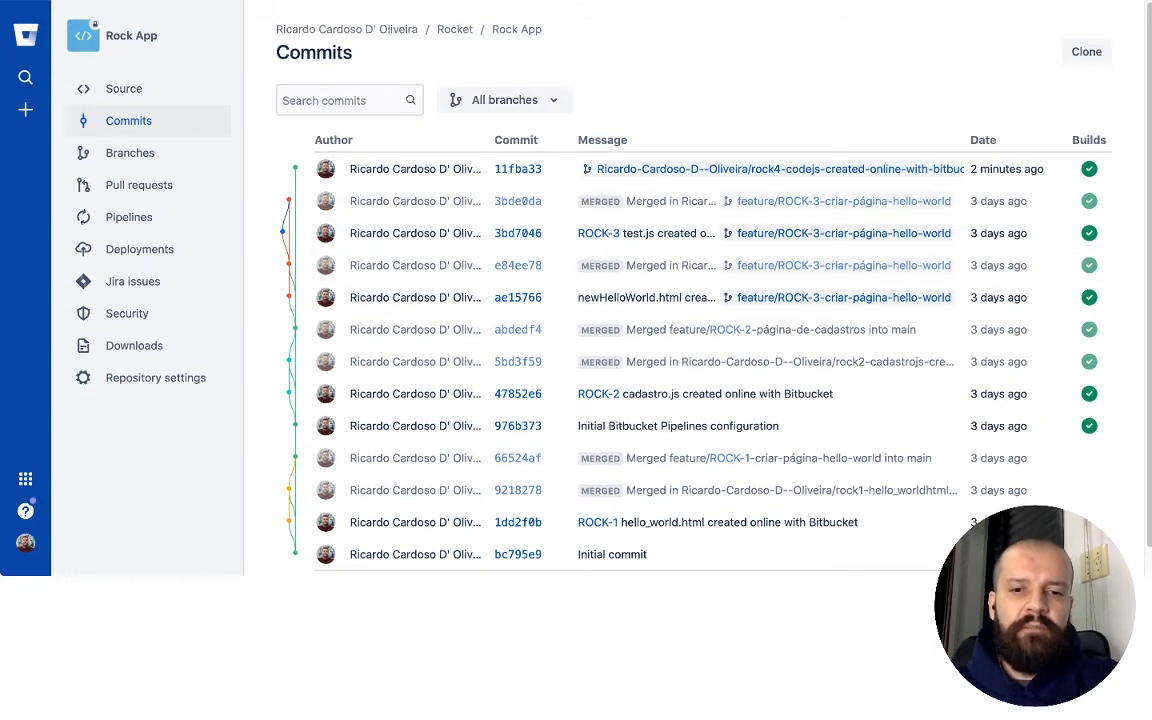
pyautogui.scroll(-1, 600, 400)
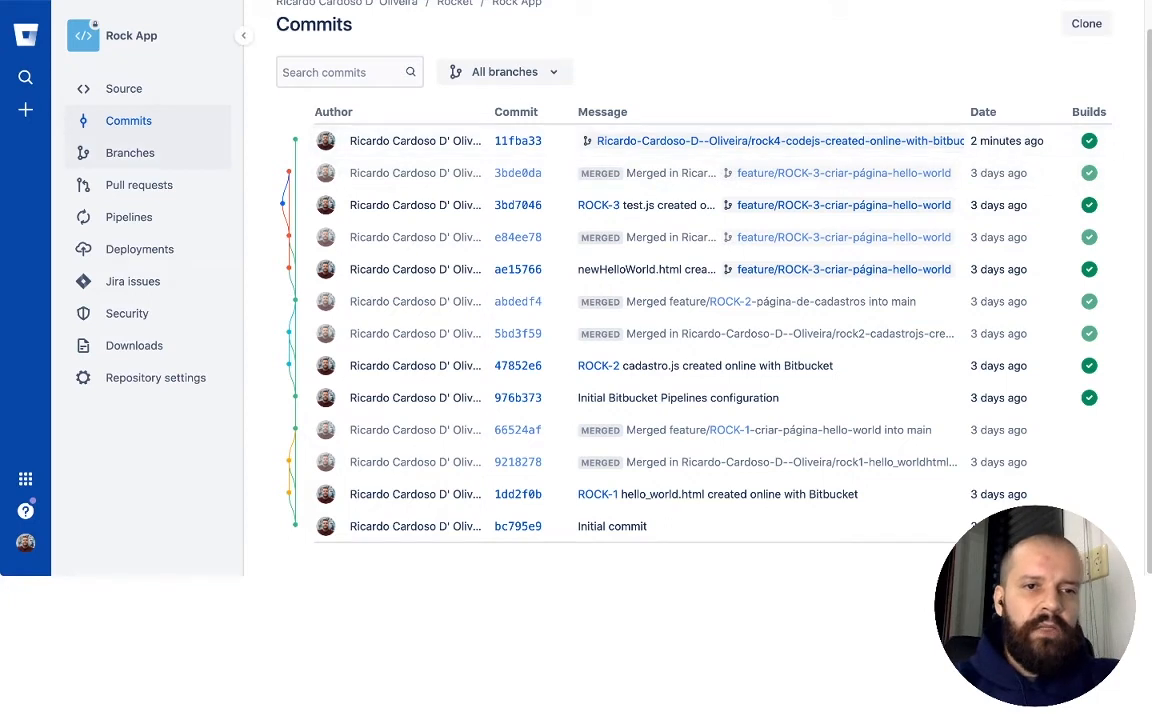
pyautogui.click(139, 185)
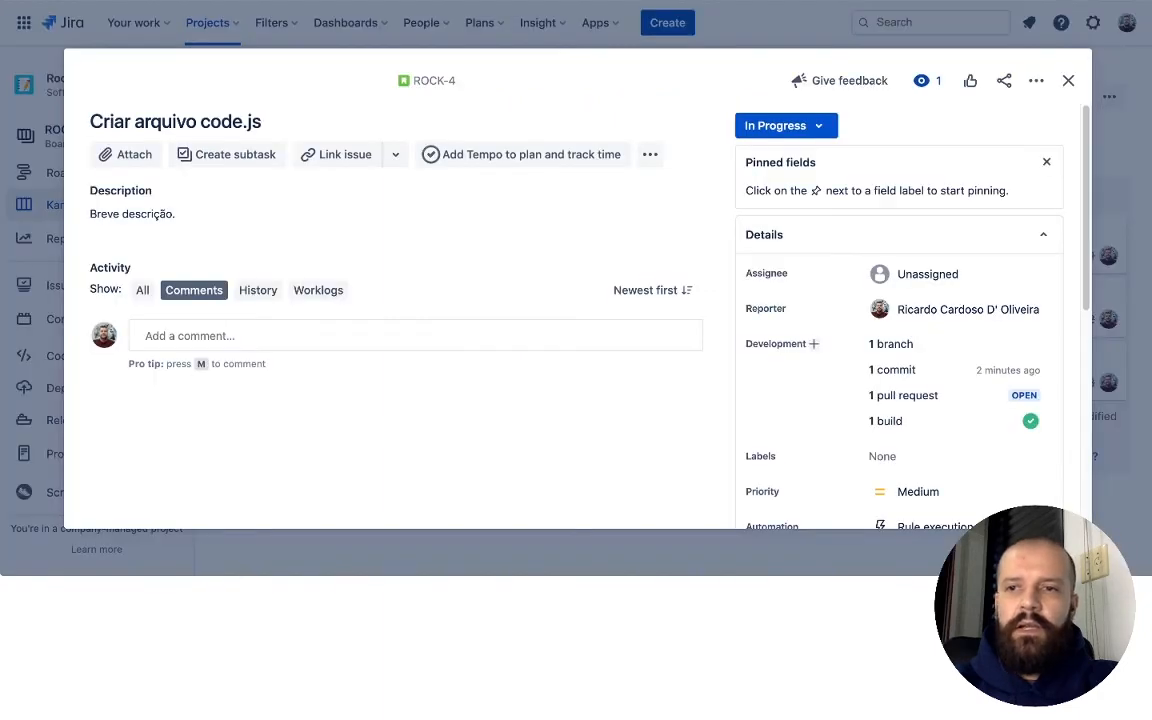
pyautogui.click(1068, 80)
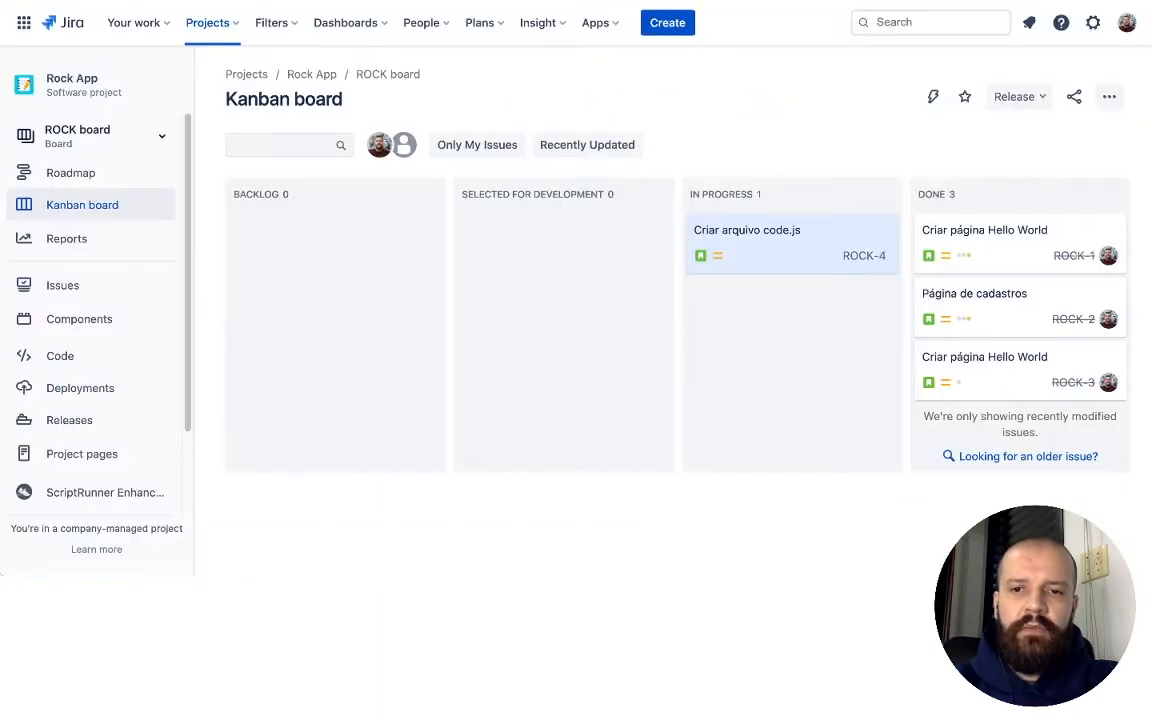
pyautogui.press('o')
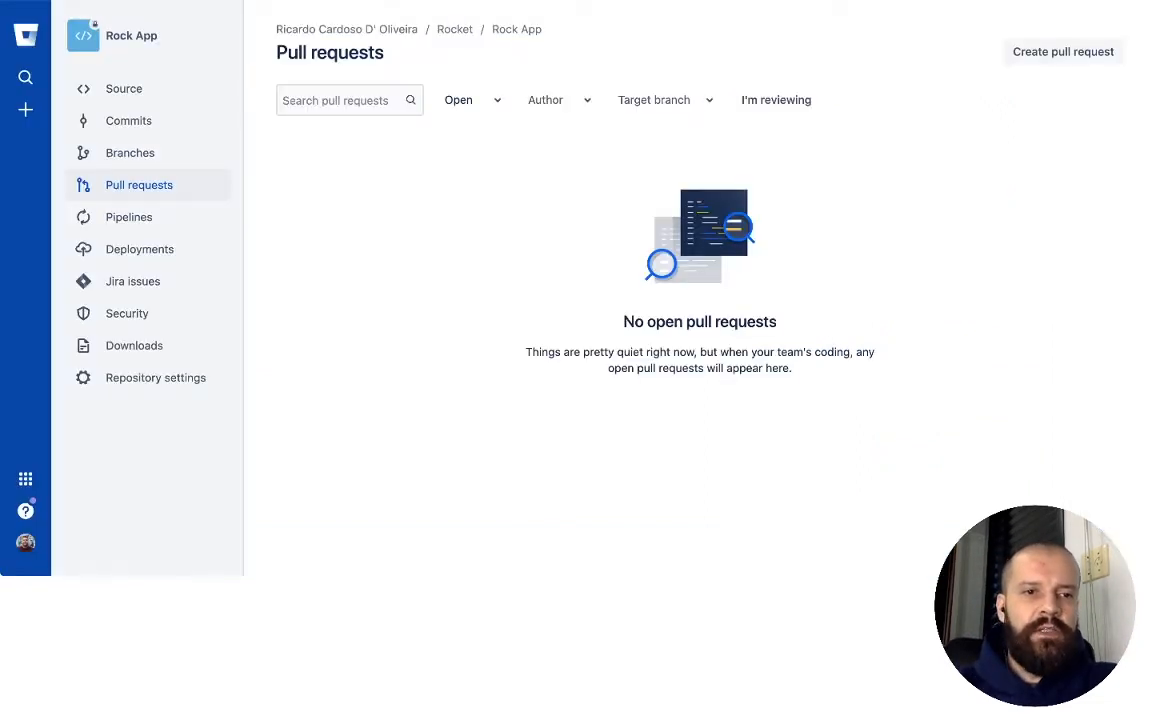
# Step: Switch back to Bitbucket and merge the feature/ROCK-4-criar-arquivo-code.js branch into main with the Merge commit strategy
pyautogui.click(130, 152)
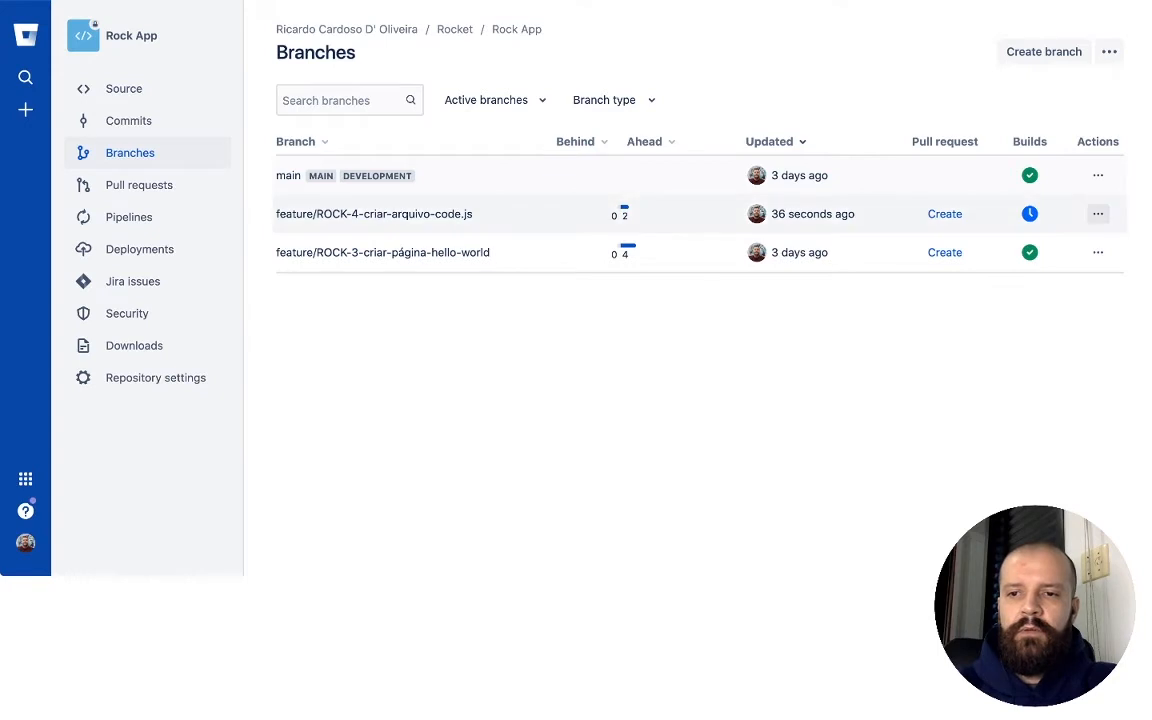
pyautogui.click(1097, 213)
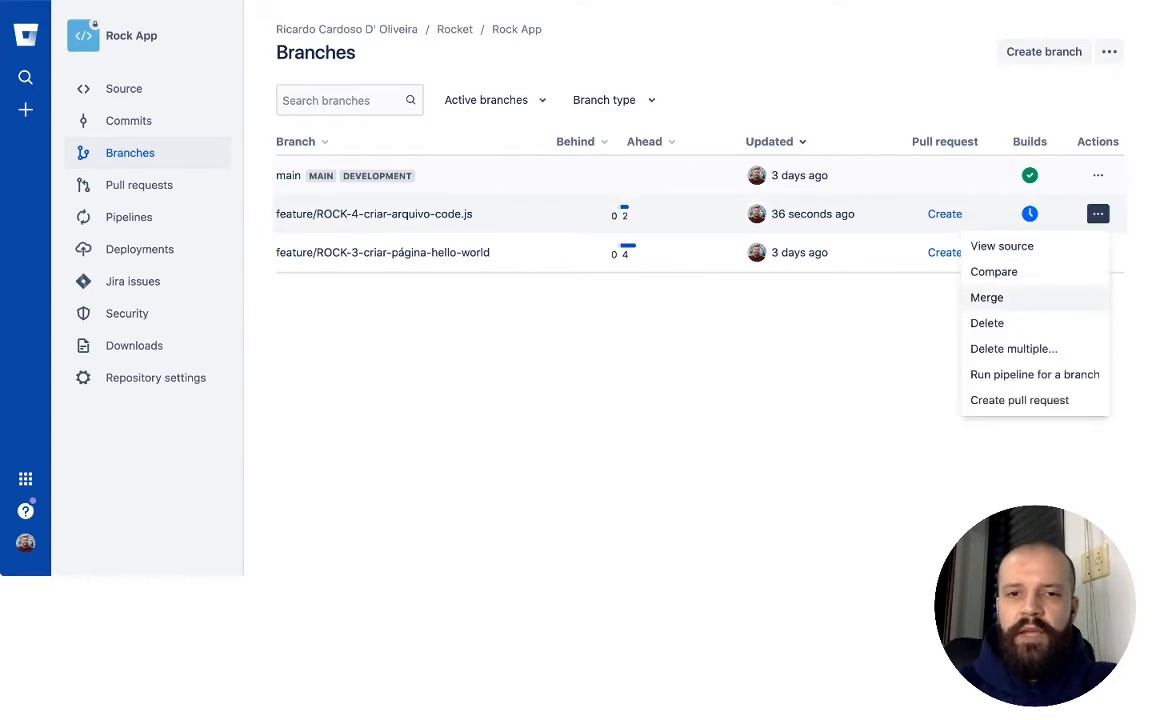
pyautogui.click(985, 291)
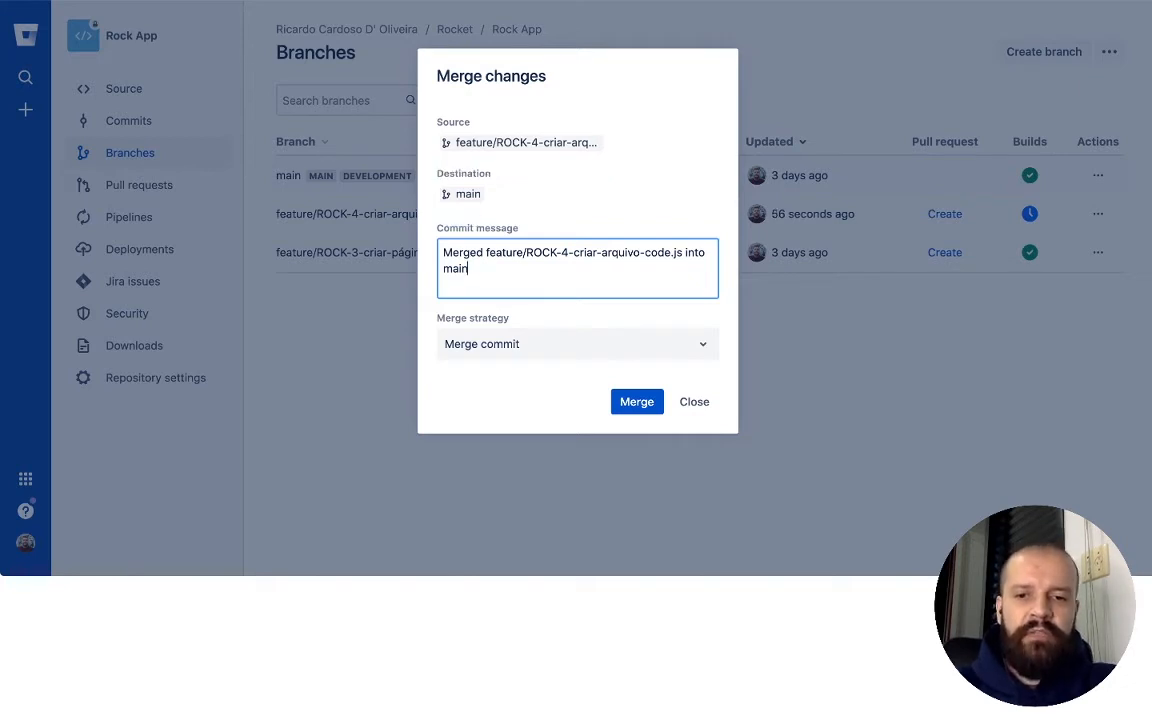
pyautogui.click(636, 401)
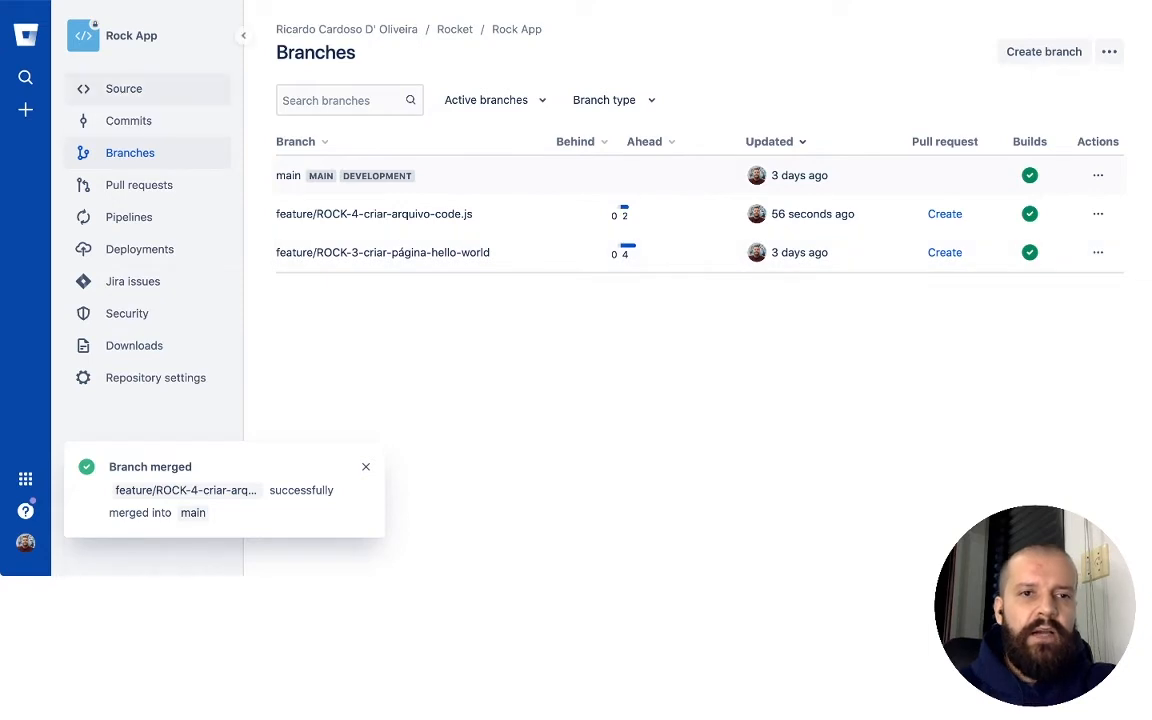
# Step: Open the repository's source files, and switch to Jira to reopen the ROCK-4 issue and examine its development and release details
pyautogui.click(124, 88)
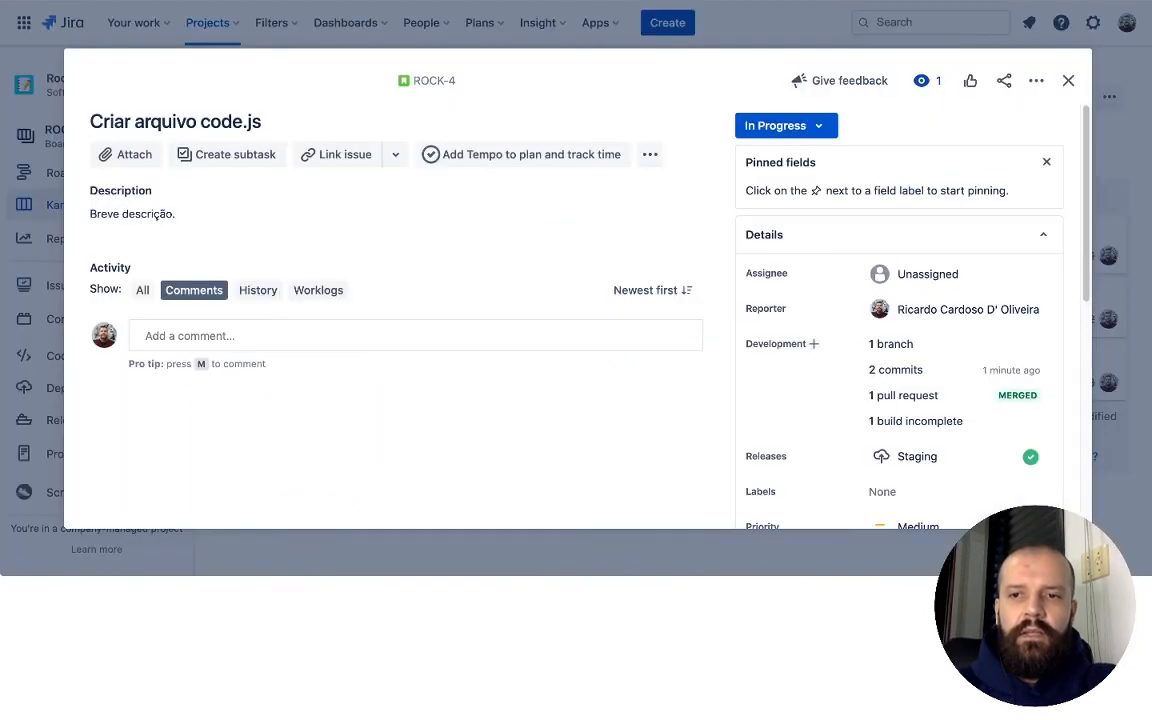
pyautogui.click(1068, 80)
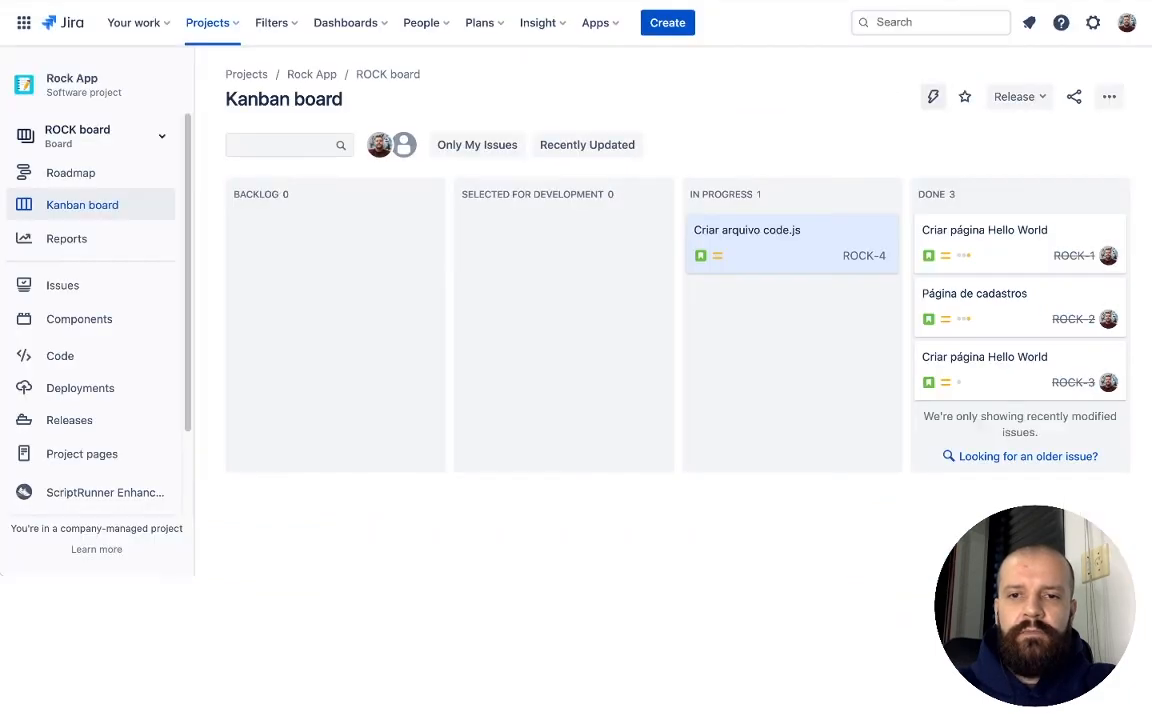
pyautogui.click(790, 240)
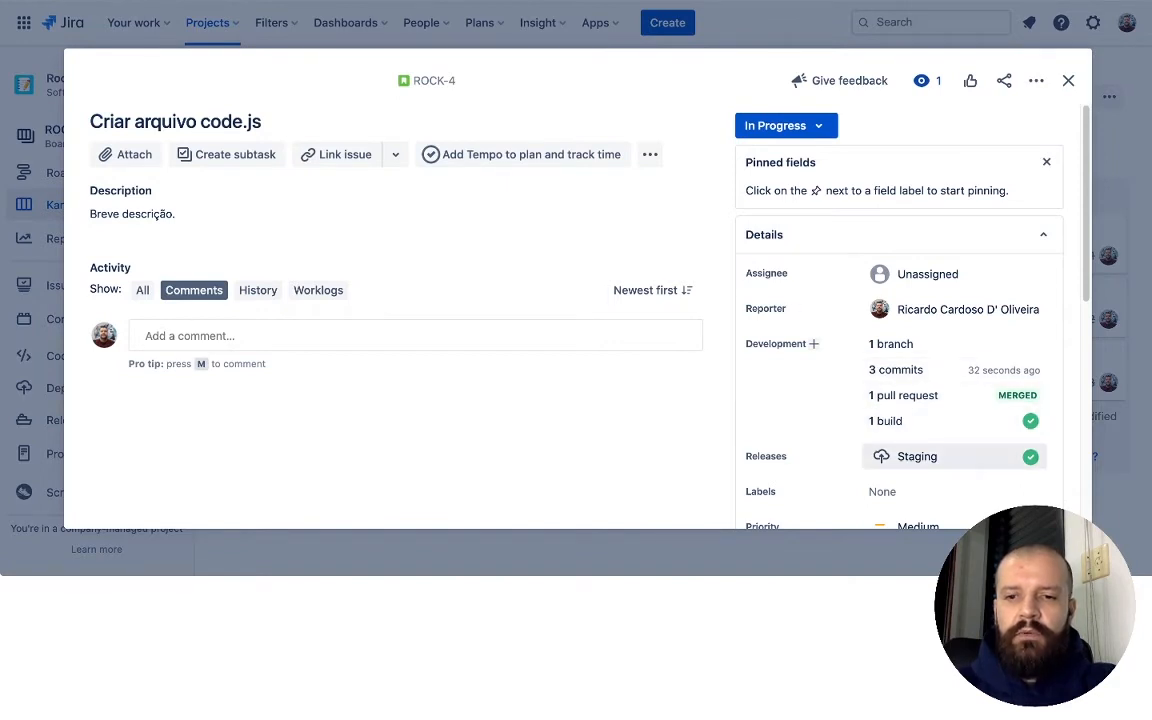
pyautogui.doubleClick(766, 457)
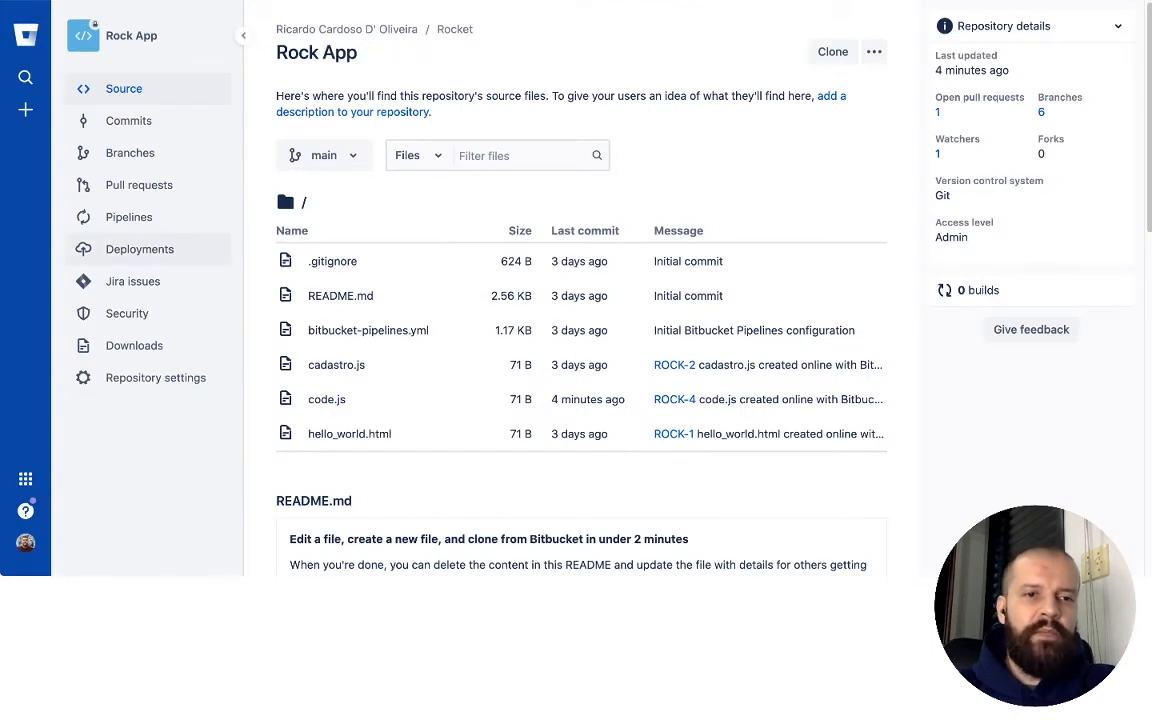
# Step: Switch back to Bitbucket, review the commits, pull requests and issues of Staging build #14, and deploy it to the Production environment
pyautogui.click(140, 249)
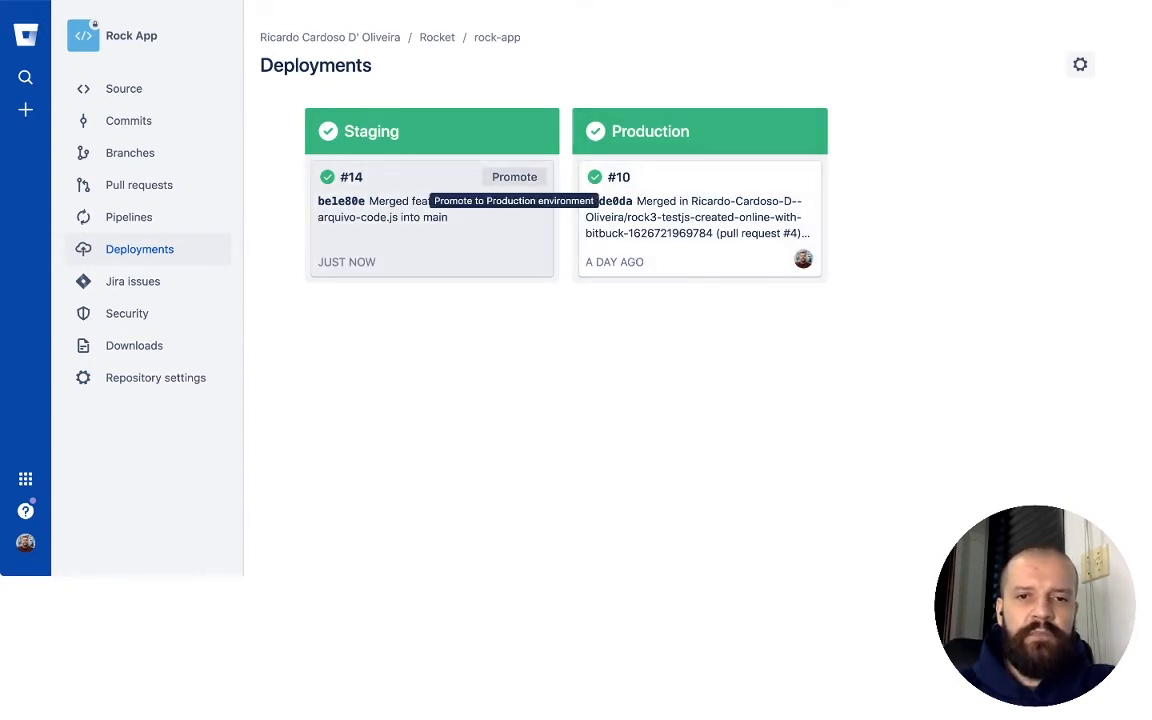
pyautogui.click(514, 177)
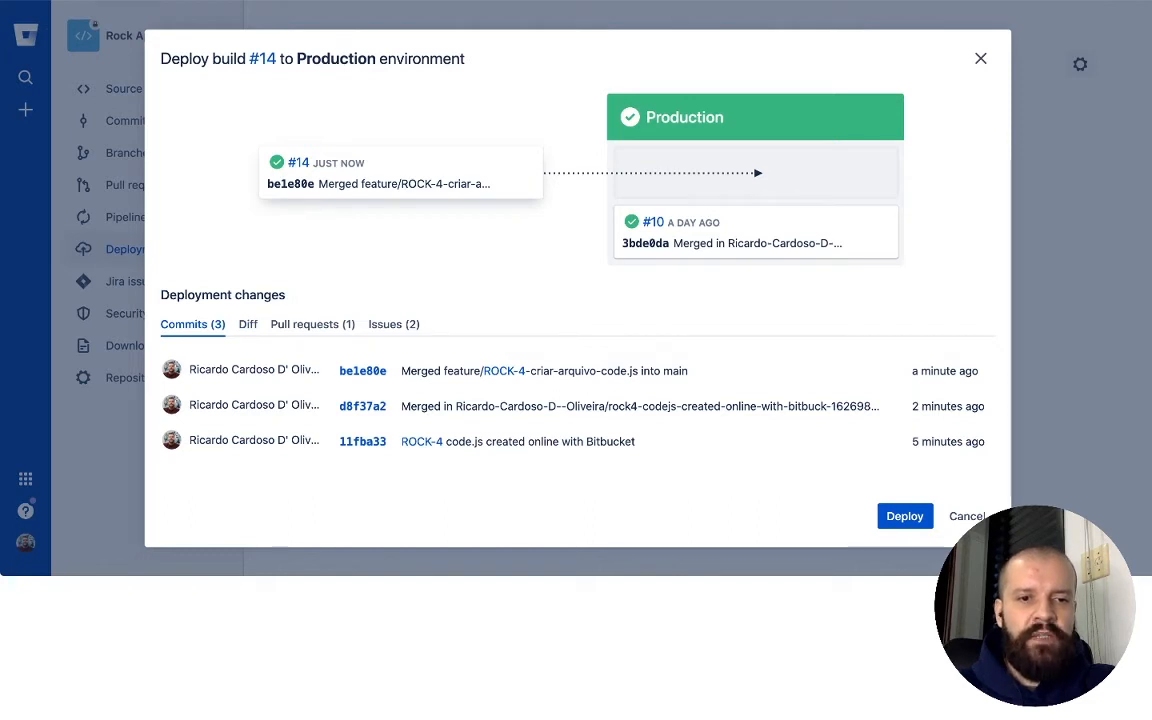
pyautogui.click(312, 324)
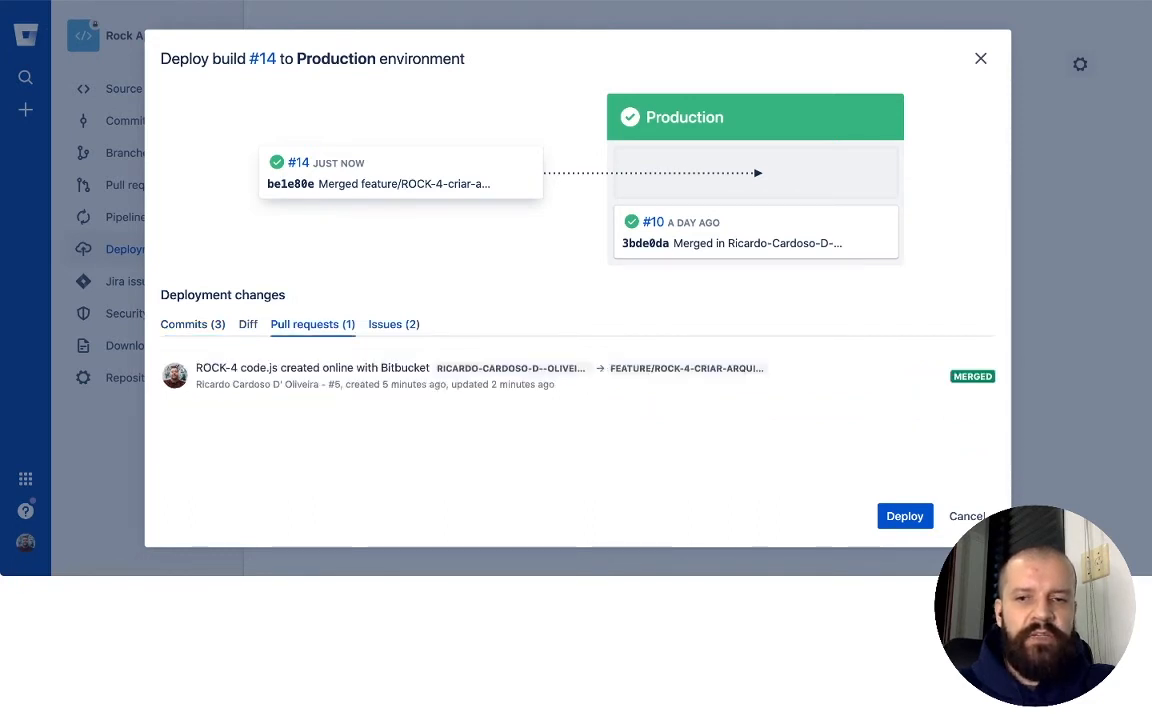
pyautogui.click(393, 324)
pyautogui.click(192, 324)
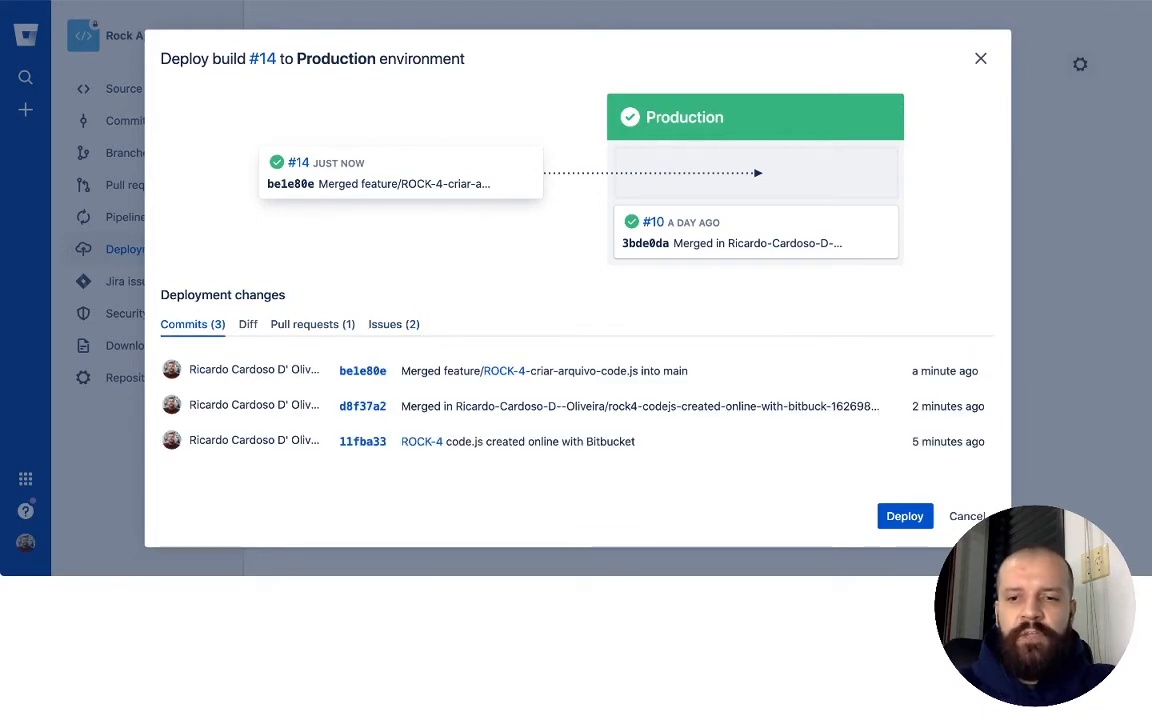
pyautogui.click(904, 516)
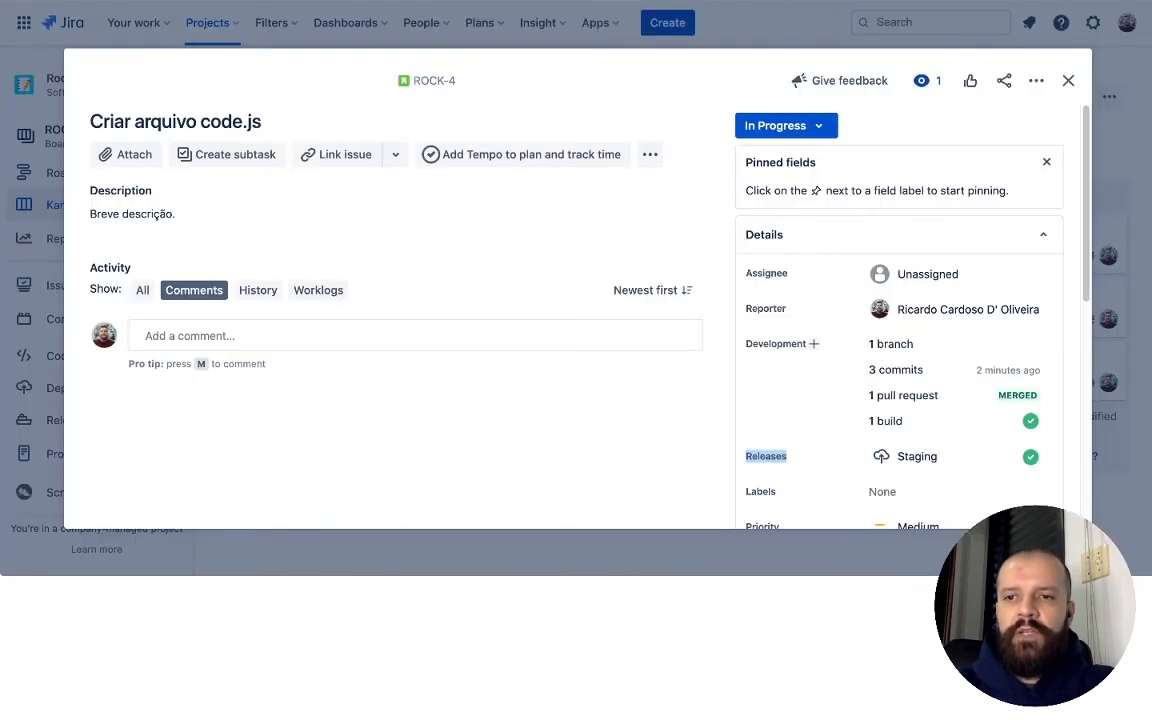
# Step: Switch to Jira, reopen the ROCK-4 issue to check its updated release information, and close the issue details
pyautogui.click(1068, 80)
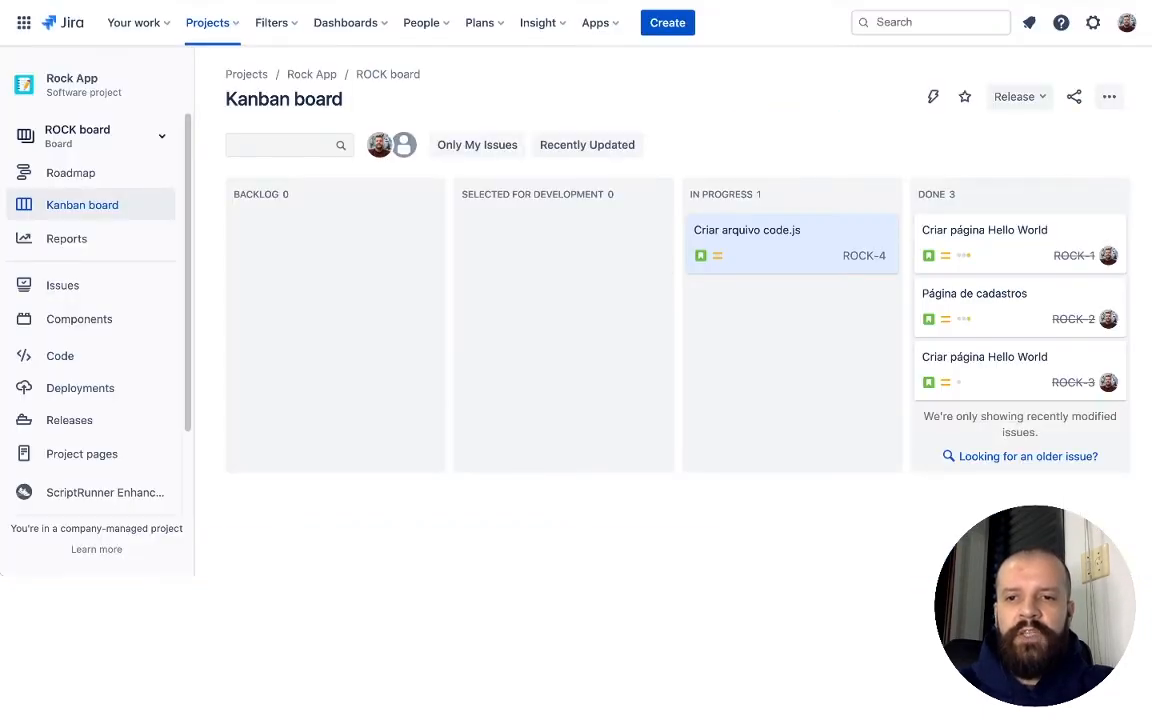
pyautogui.press('o')
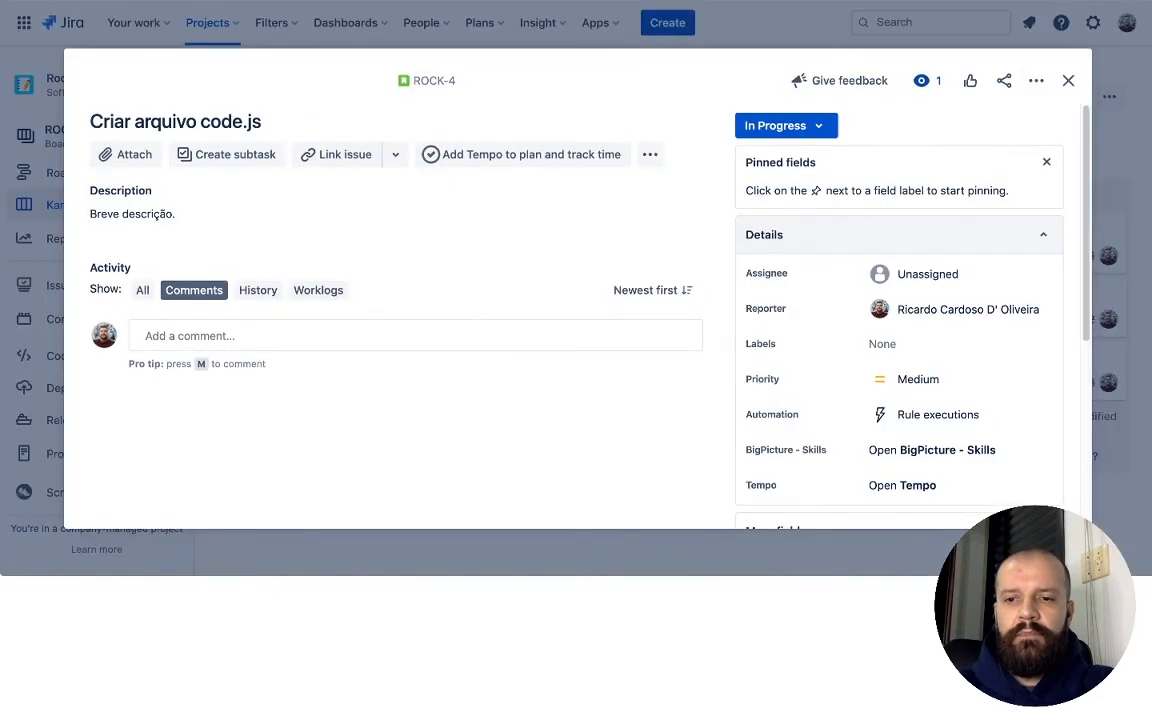
pyautogui.scroll(-1, 960, 309)
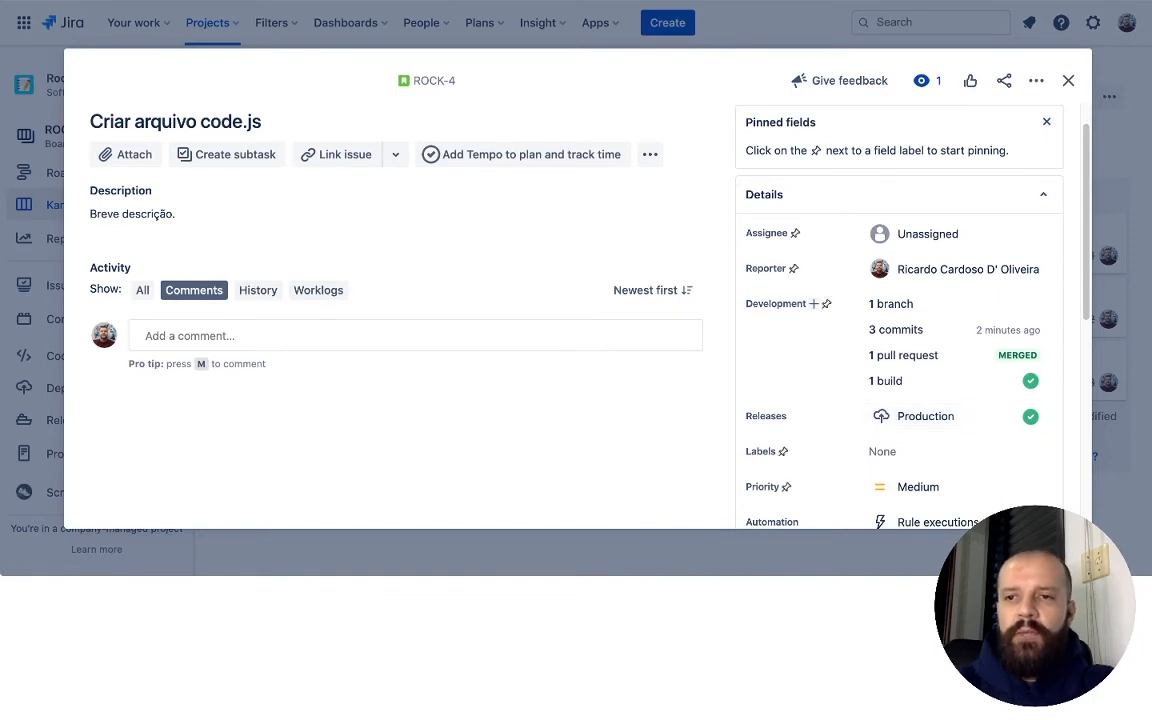
pyautogui.click(1068, 80)
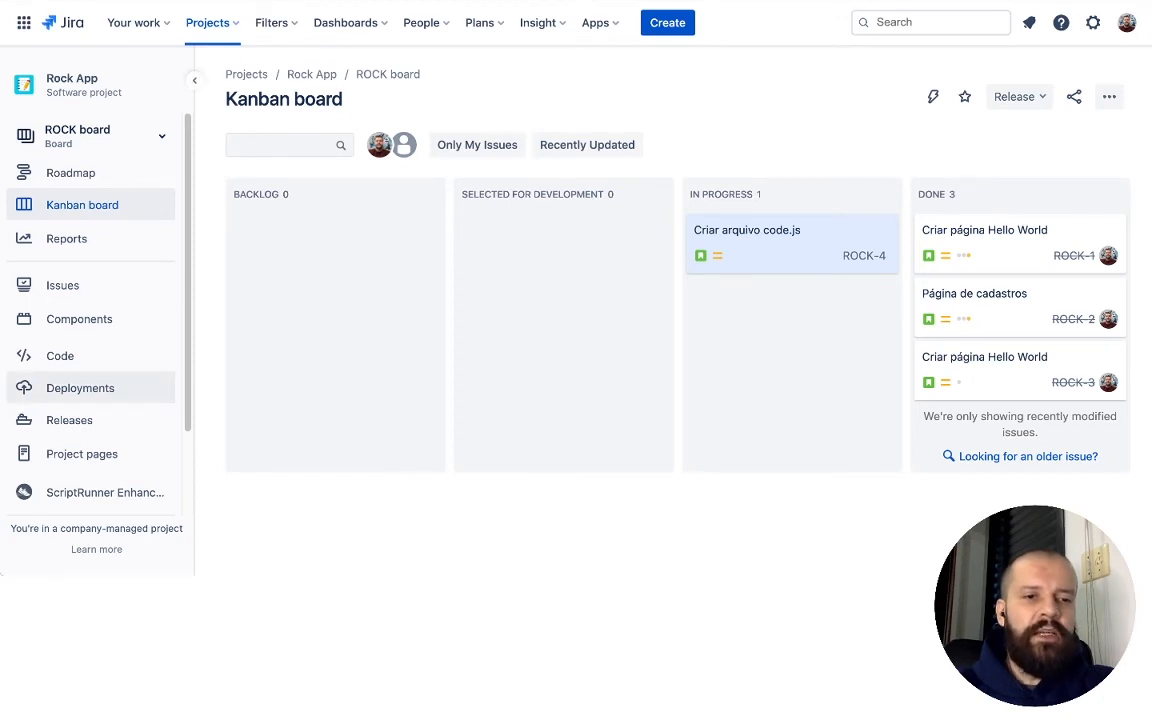
# Step: Check the project's deployments timeline, and move the "Criar arquivo code.js" card from In Progress to Done on the Kanban board
pyautogui.click(80, 388)
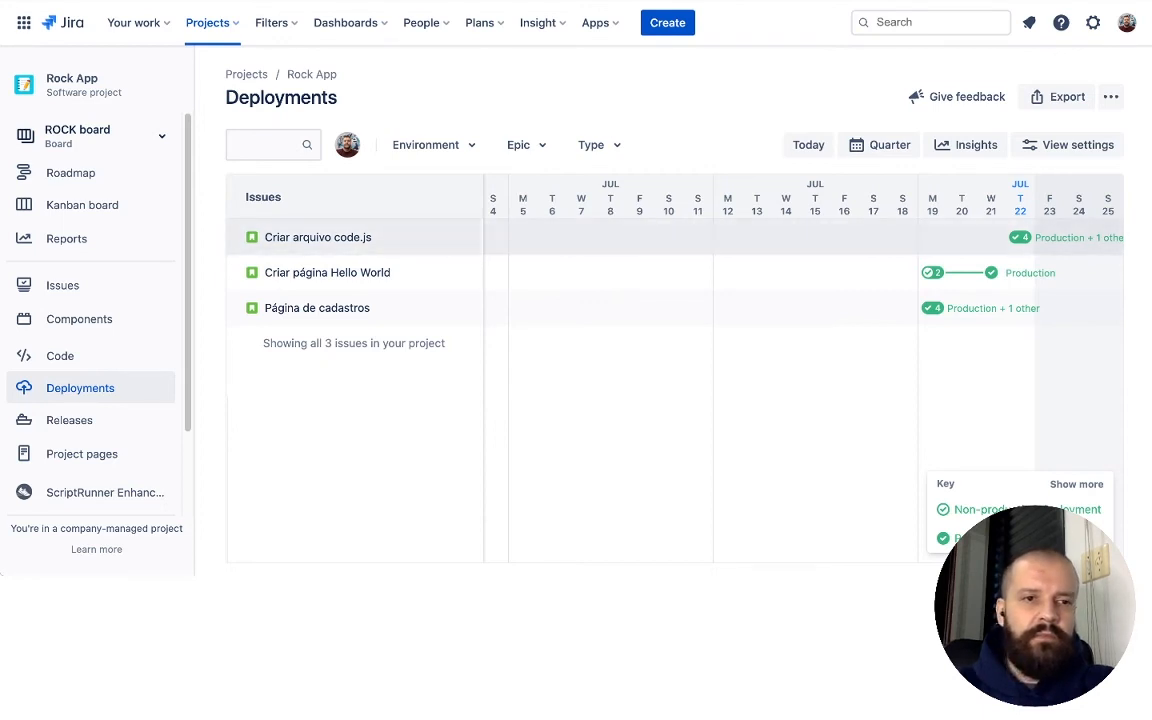
pyautogui.click(82, 205)
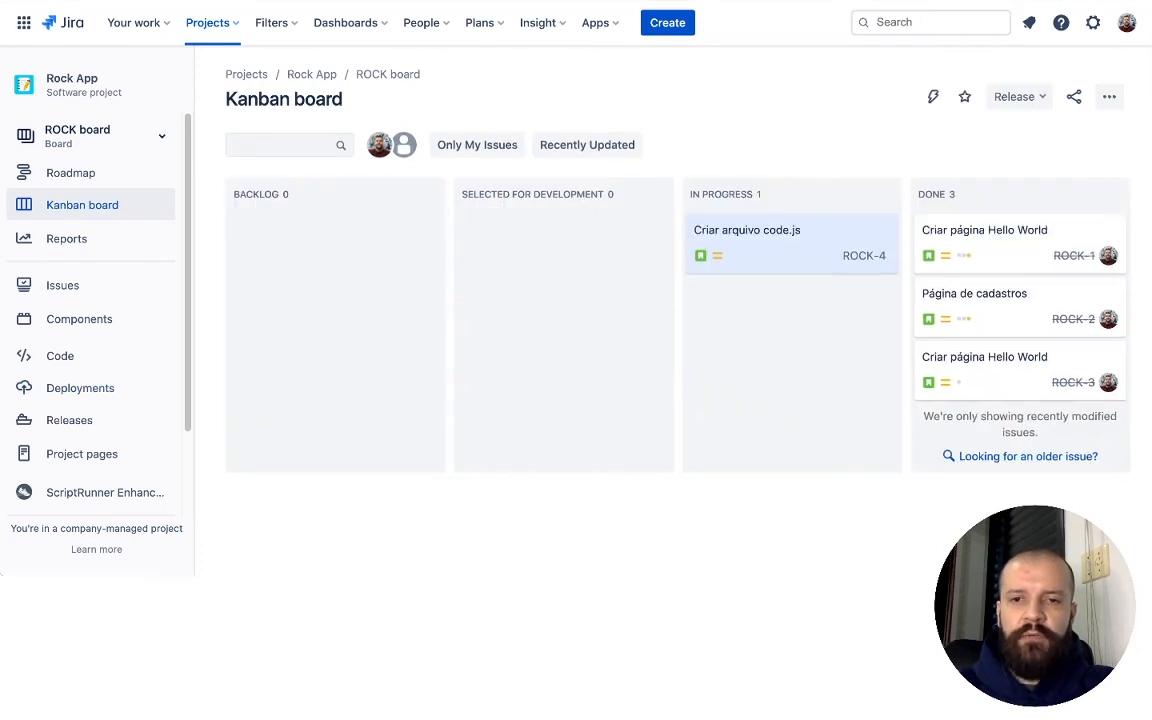
pyautogui.moveTo(790, 240); pyautogui.dragTo(1010, 300)
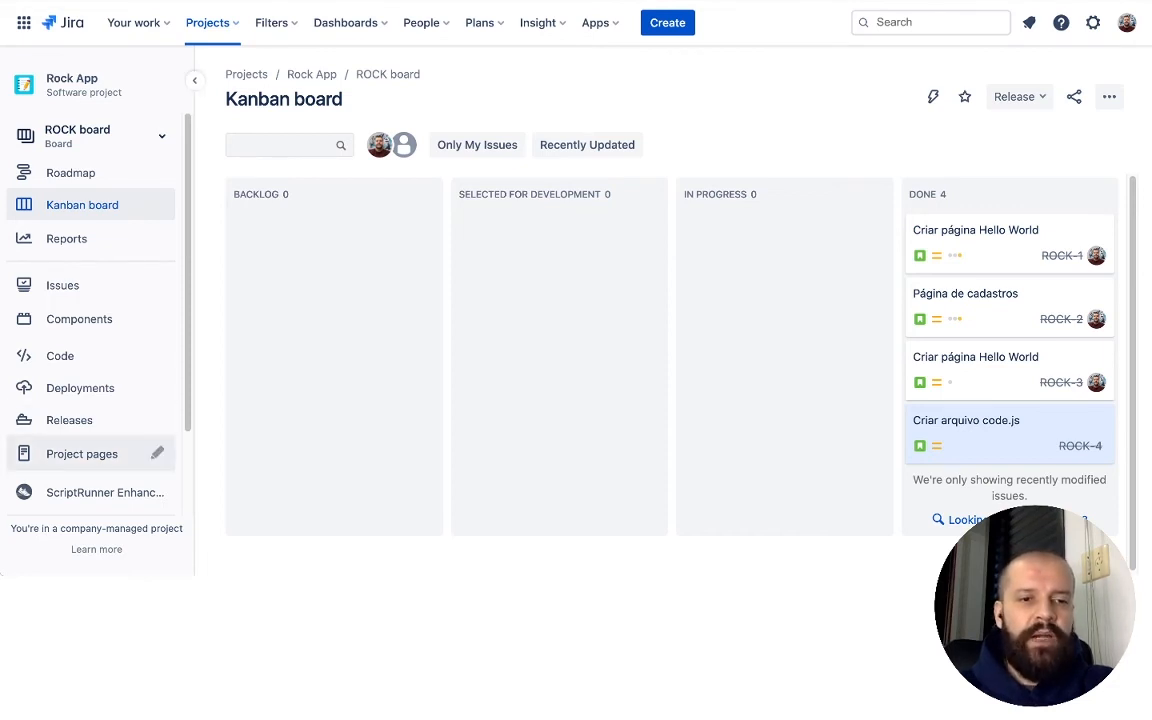
# Step: Open the automation rules in the project settings and start creating a new rule
pyautogui.scroll(-2, 100, 453)
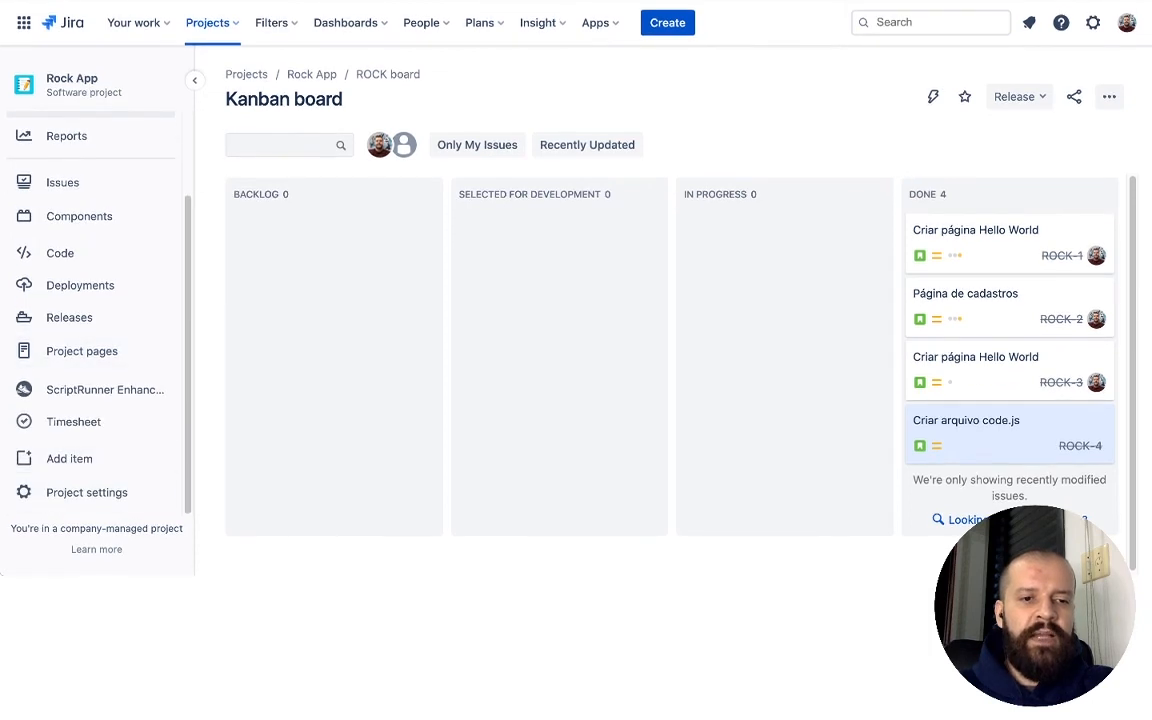
pyautogui.click(87, 492)
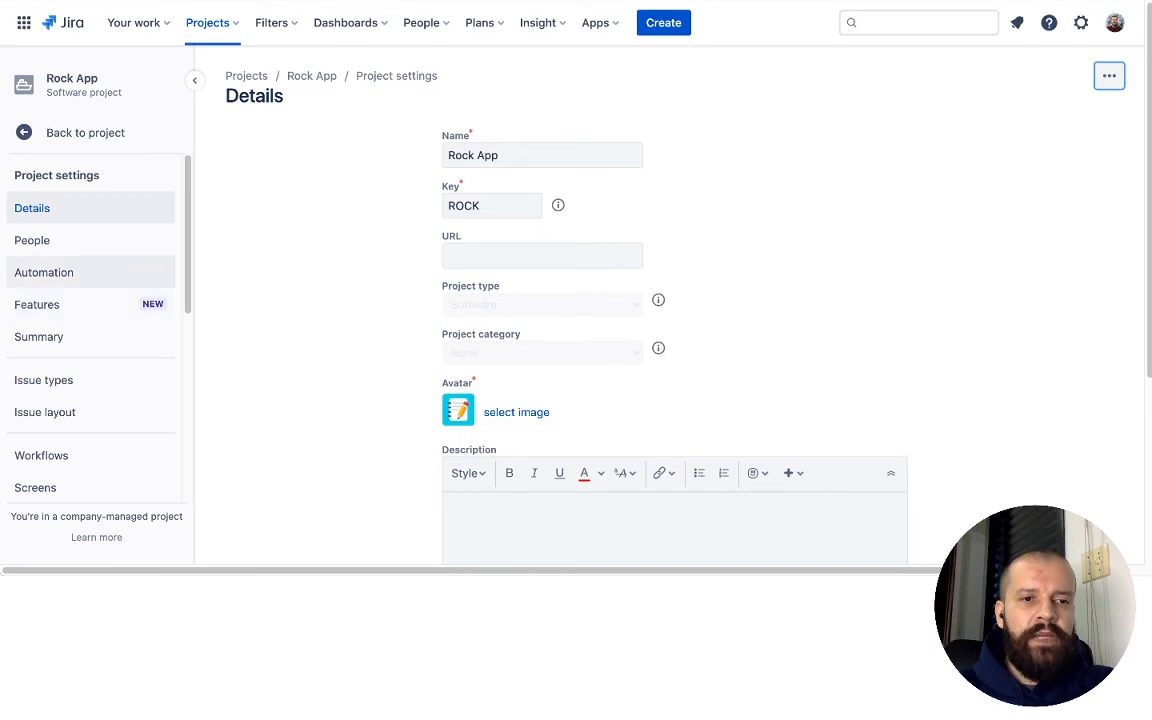
pyautogui.click(44, 272)
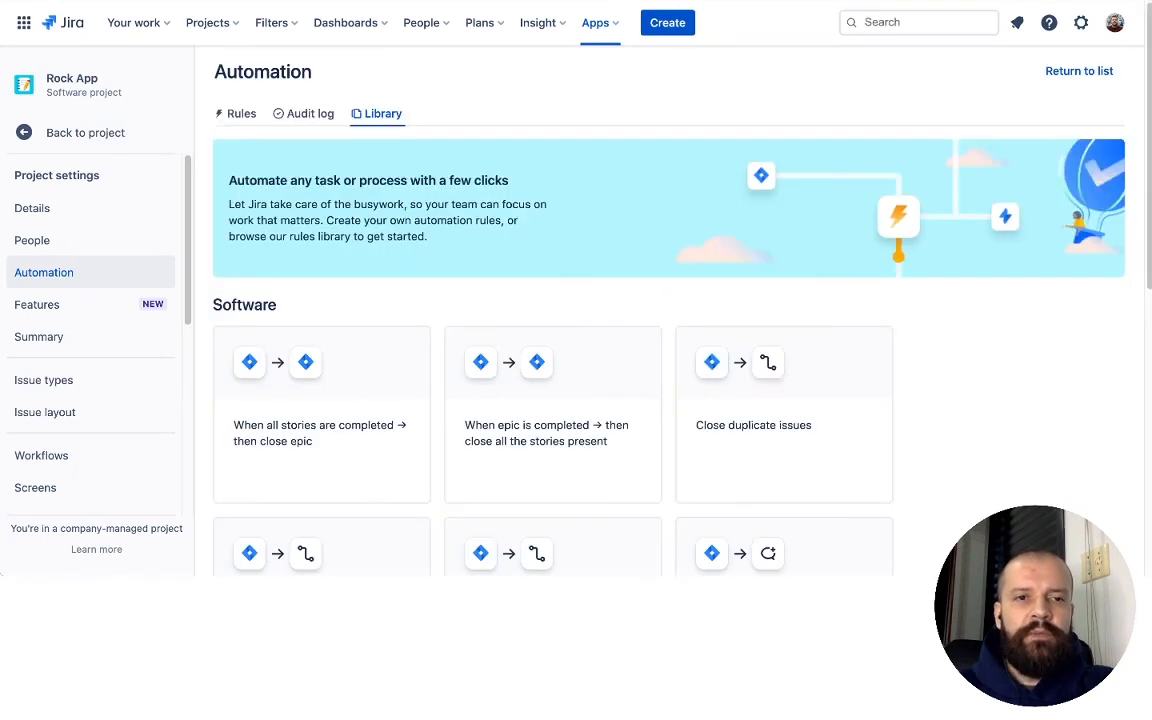
pyautogui.click(241, 114)
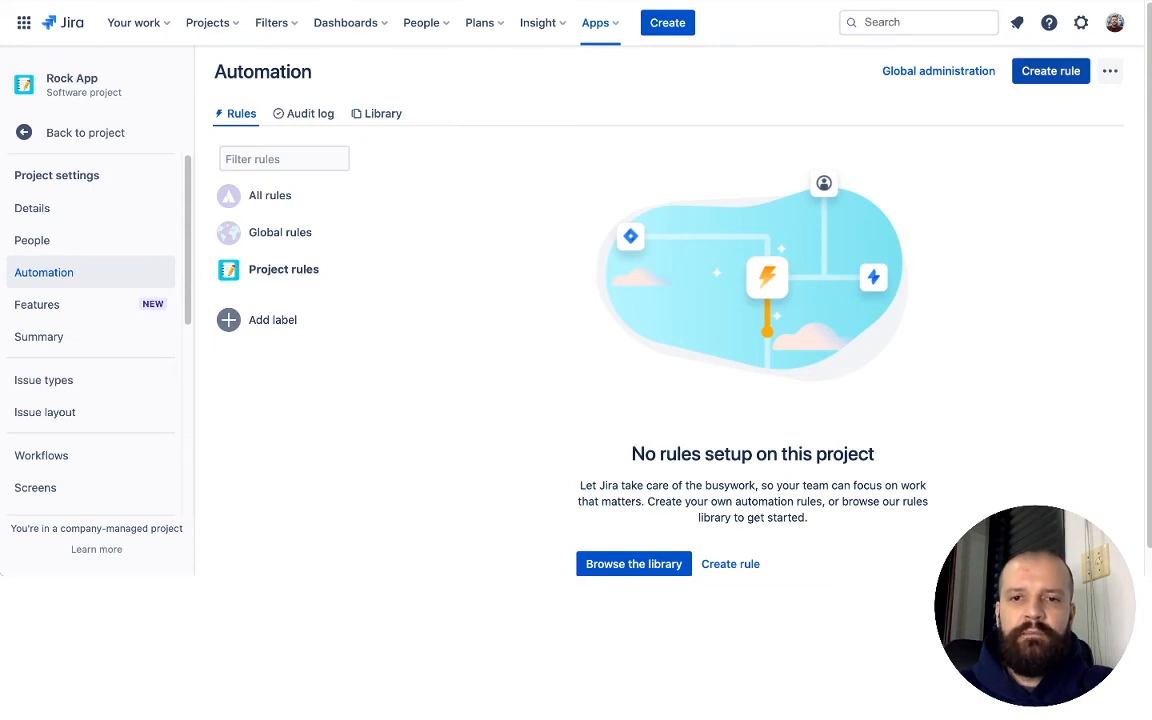
pyautogui.click(1051, 71)
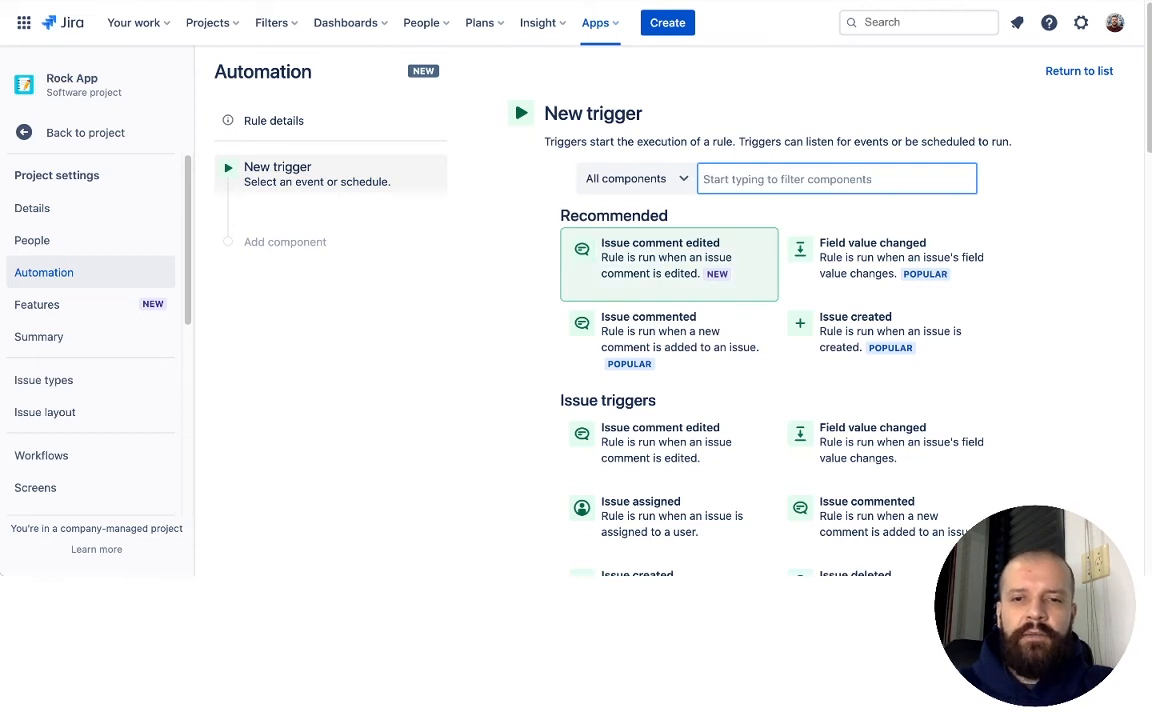
# Step: Look through the trigger component categories for the new rule and filter the triggers to DevOps
pyautogui.press('Down')
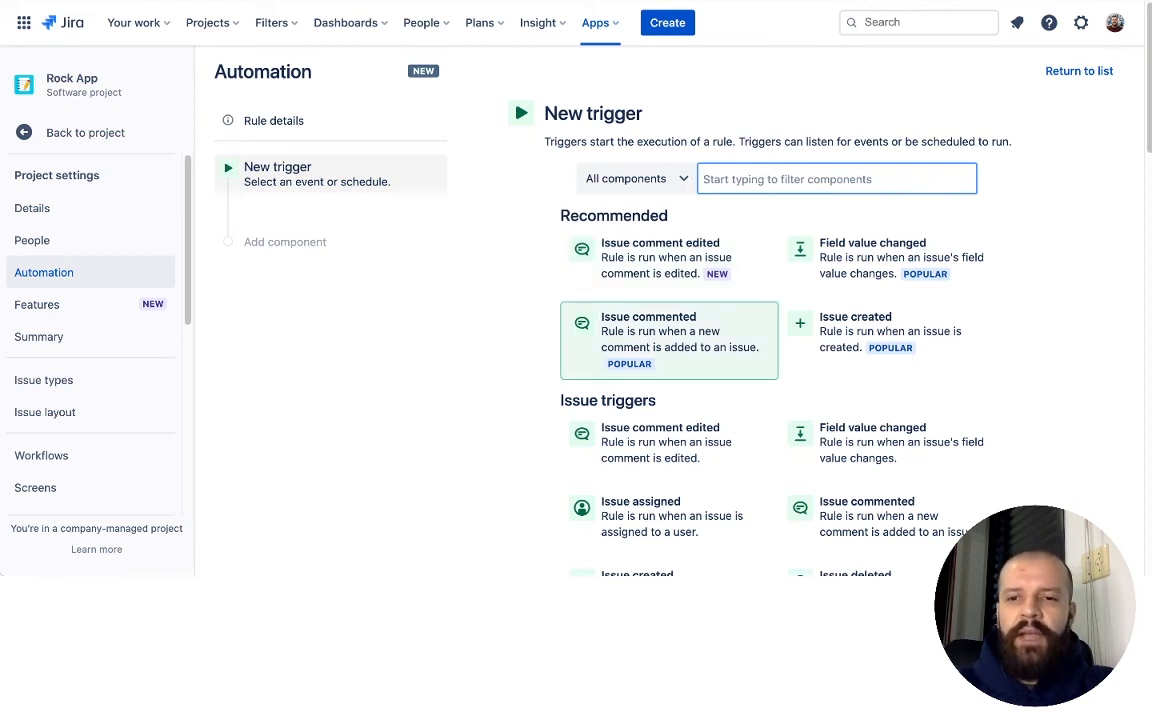
pyautogui.press('Right')
pyautogui.press('Up')
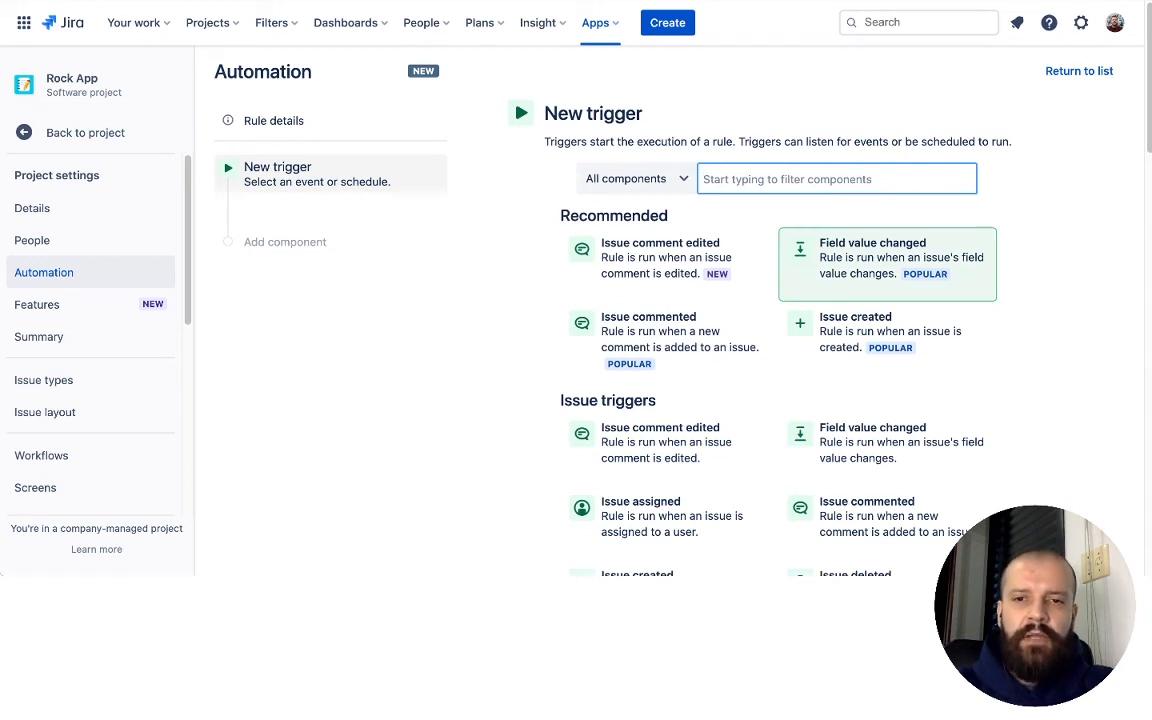
pyautogui.press('Up')
pyautogui.hotkey('shift', 'Tab')
pyautogui.press('Down')
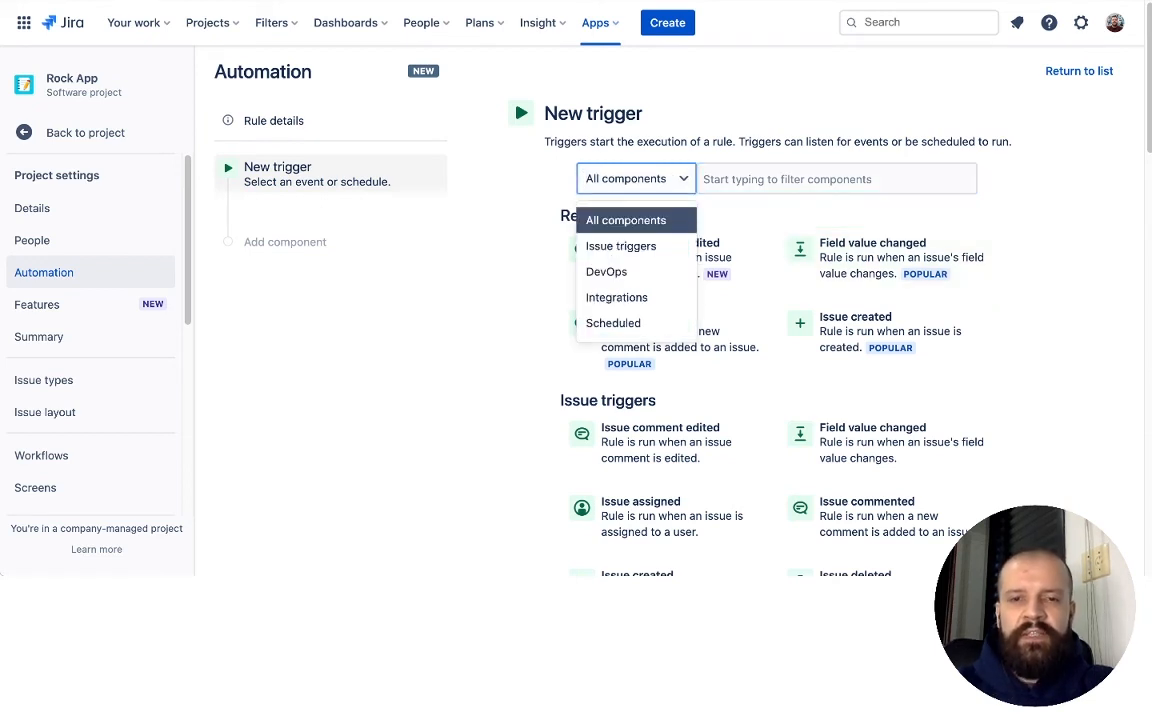
pyautogui.press('Down')
pyautogui.press('Down')
pyautogui.press('Down')
pyautogui.press('Down')
pyautogui.press('Down')
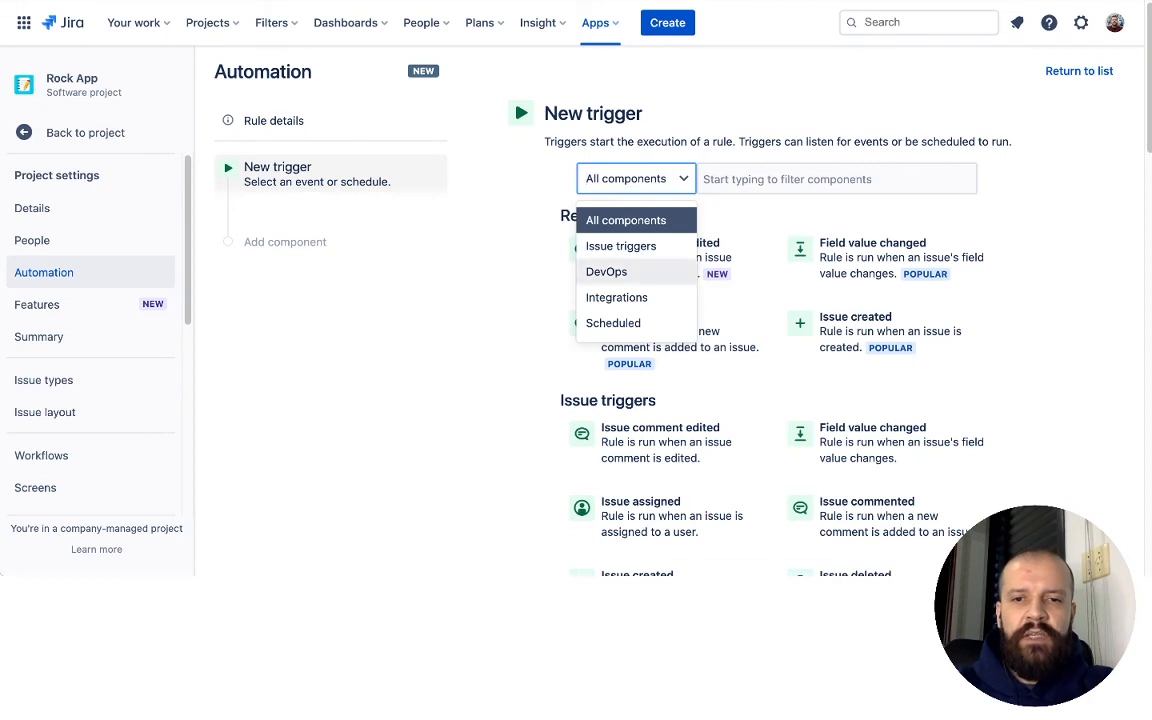
pyautogui.press('Down')
pyautogui.press('Down')
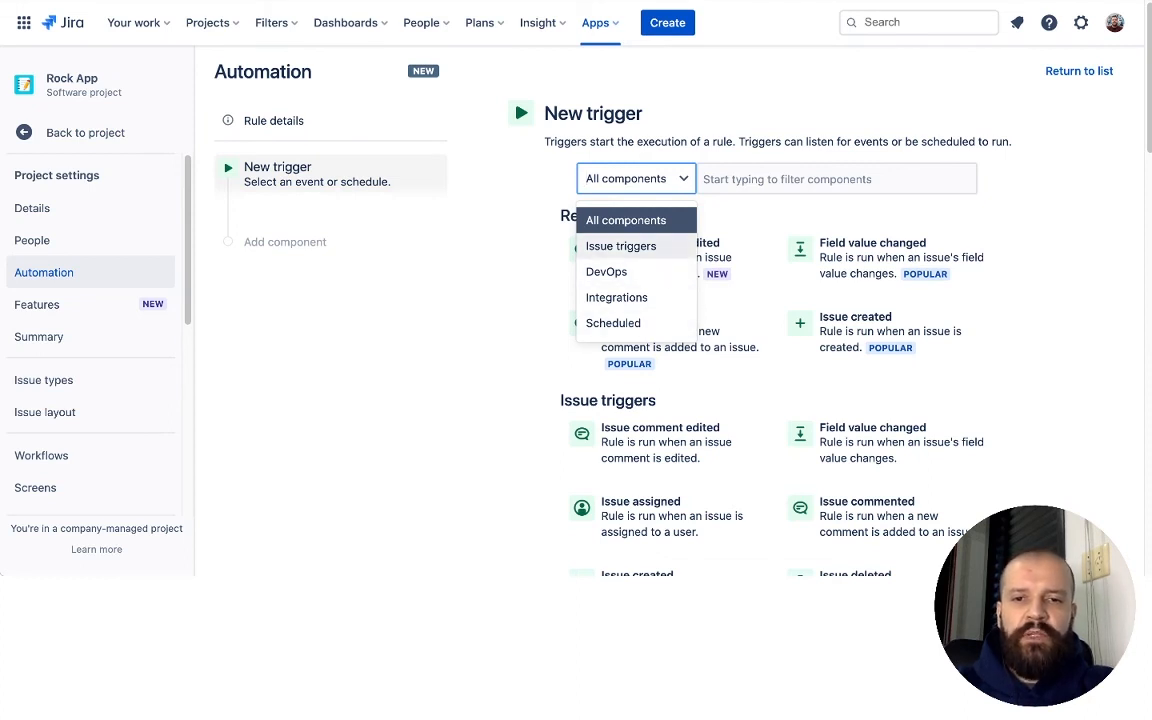
pyautogui.press('Down')
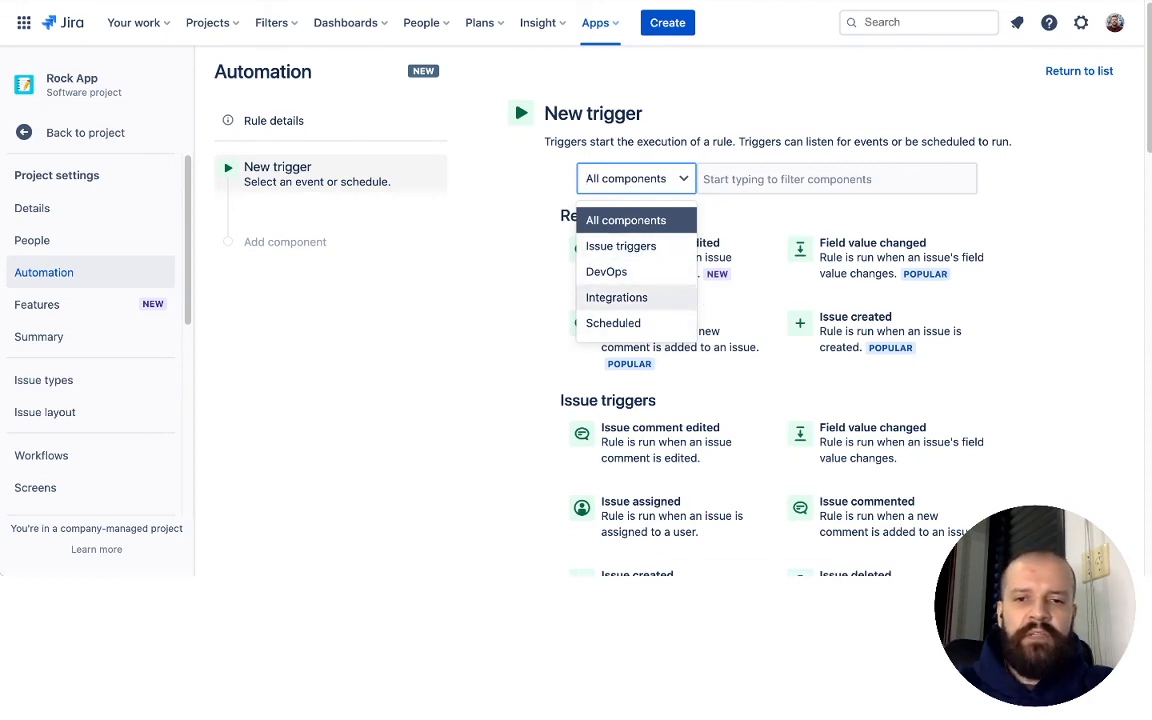
pyautogui.press('Up')
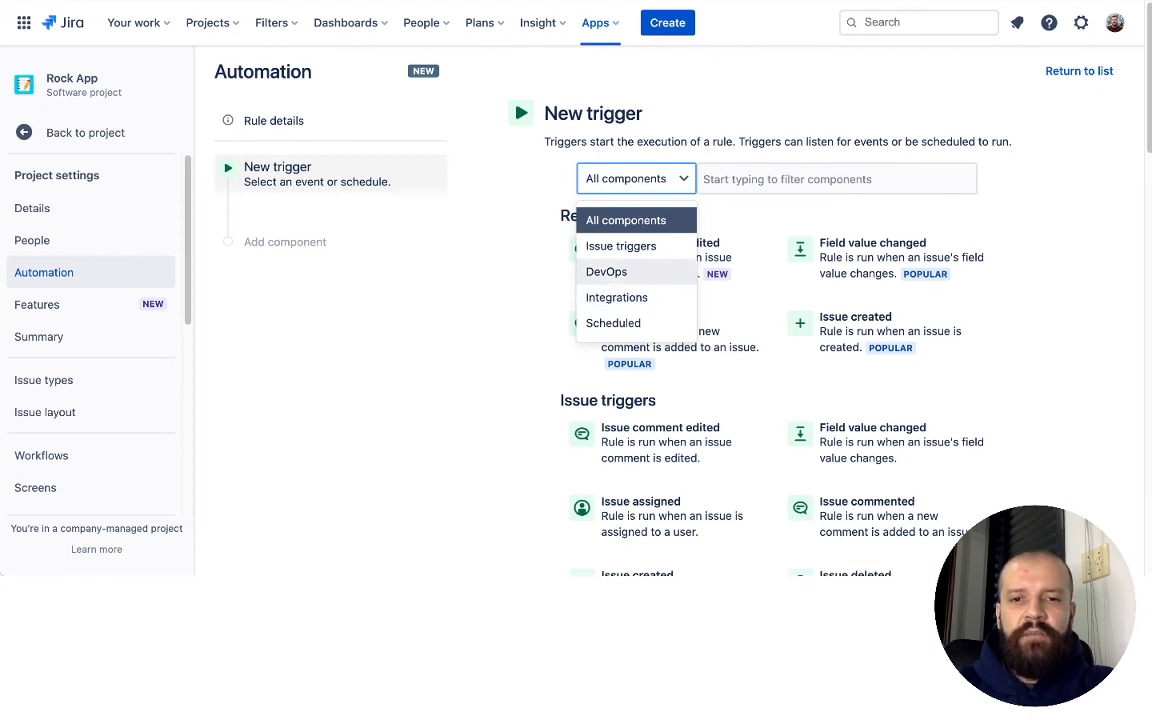
pyautogui.press('Return')
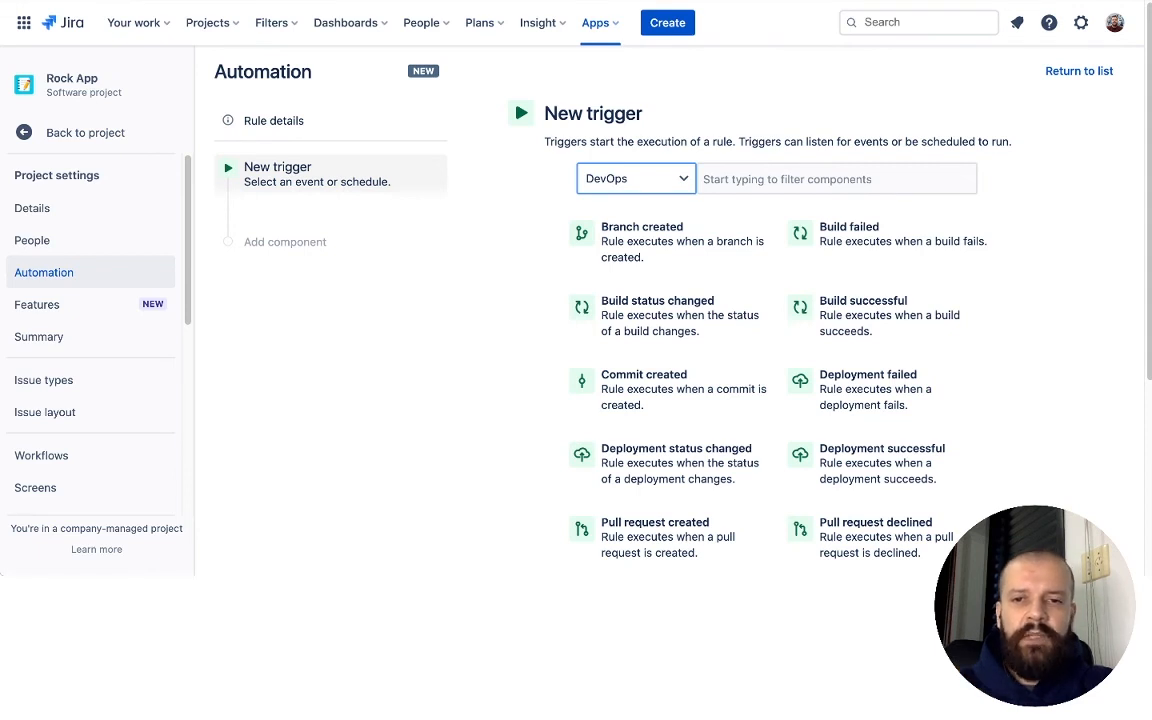
# Step: Set the rule's trigger to Branch created and save it
pyautogui.press('Tab')
pyautogui.press('Tab')
pyautogui.press('Return')
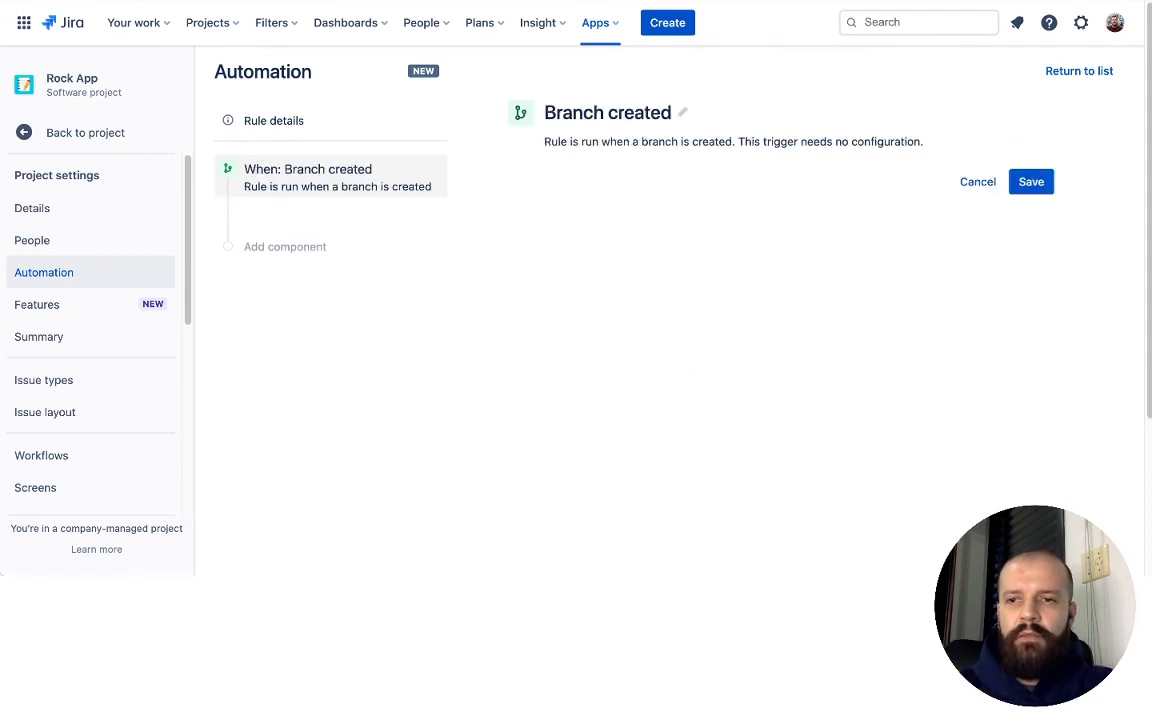
pyautogui.press('Return')
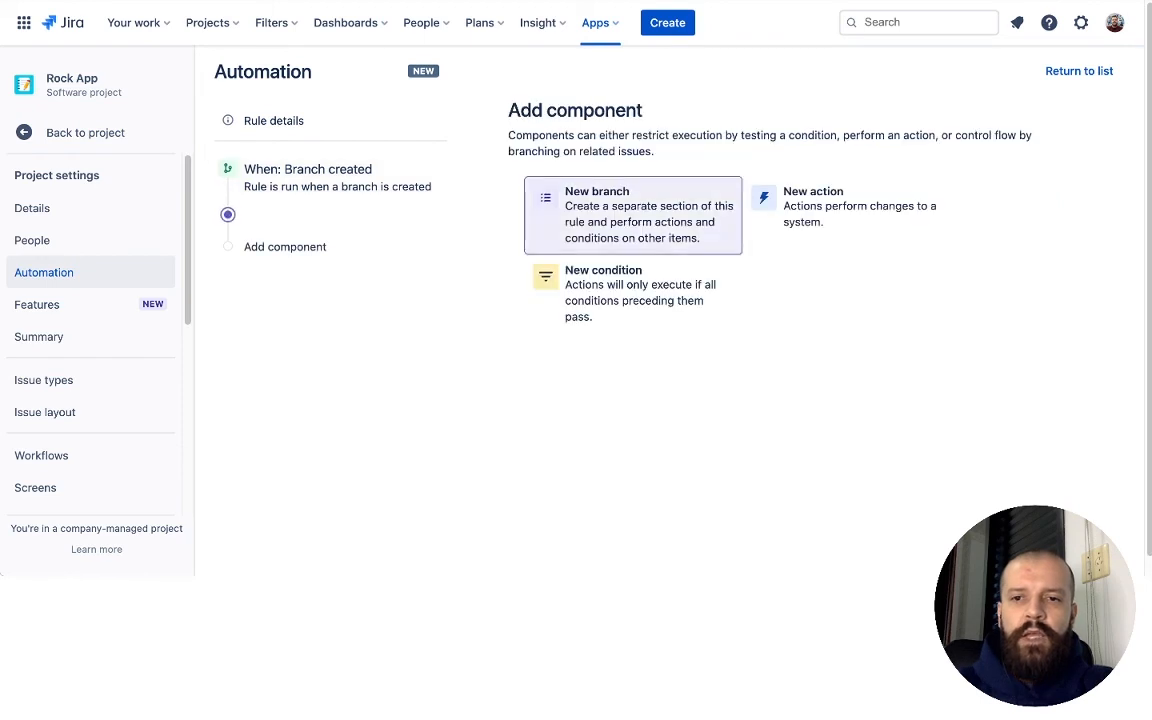
# Step: Add a Transition issue action to the rule with In Progress as the destination status, and save it
pyautogui.press('Tab')
pyautogui.press('Tab')
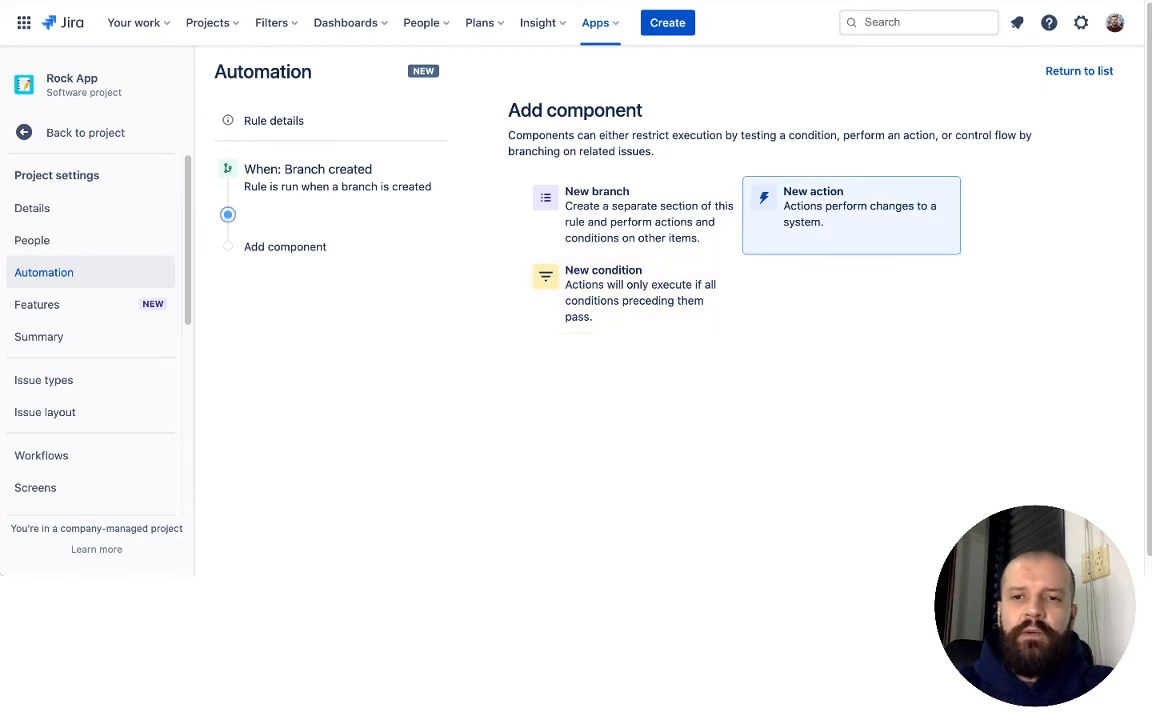
pyautogui.press('Return')
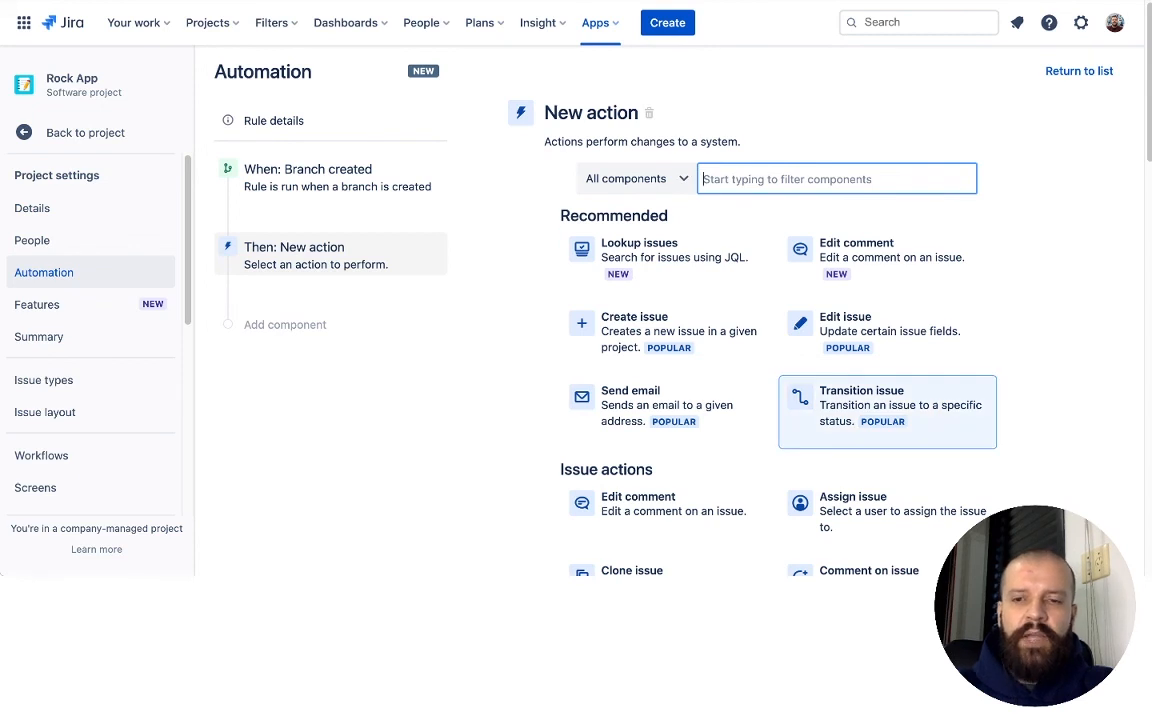
pyautogui.press('Return')
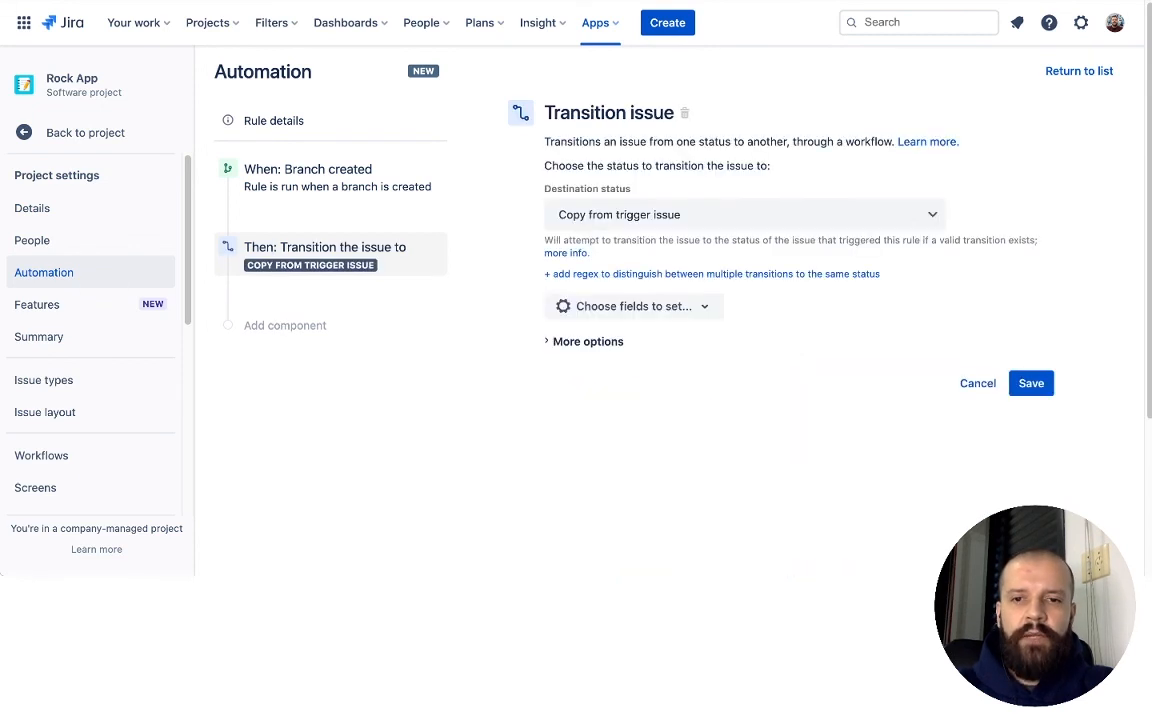
pyautogui.click(744, 214)
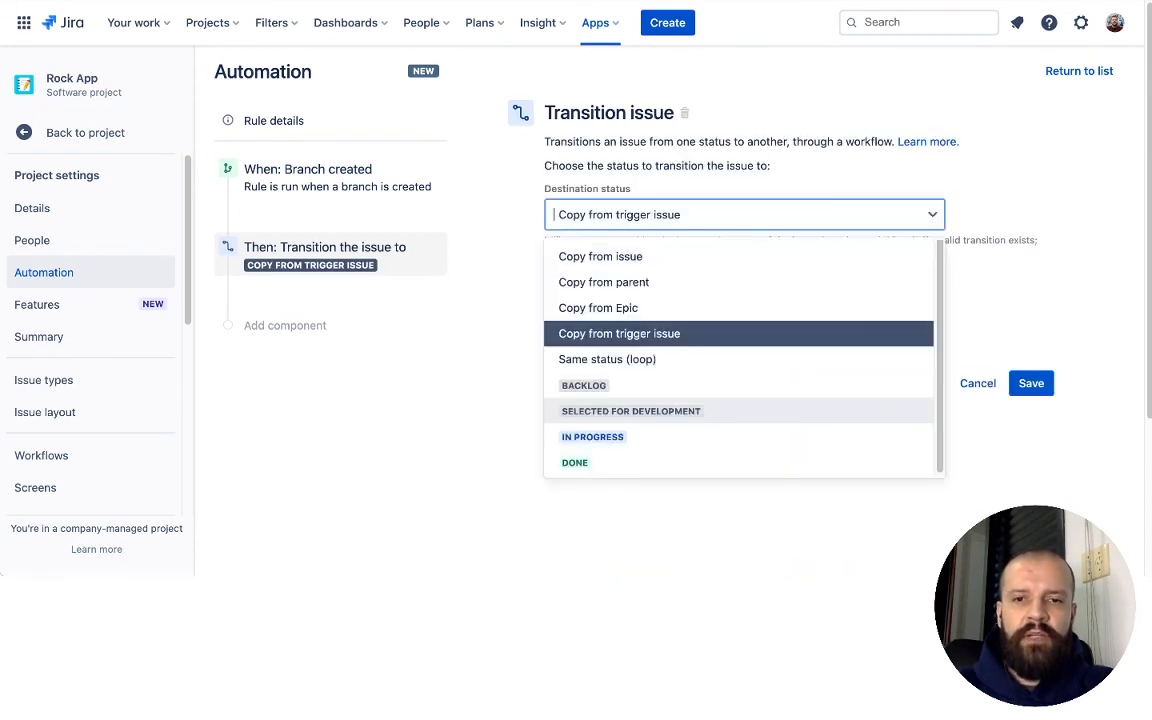
pyautogui.click(592, 436)
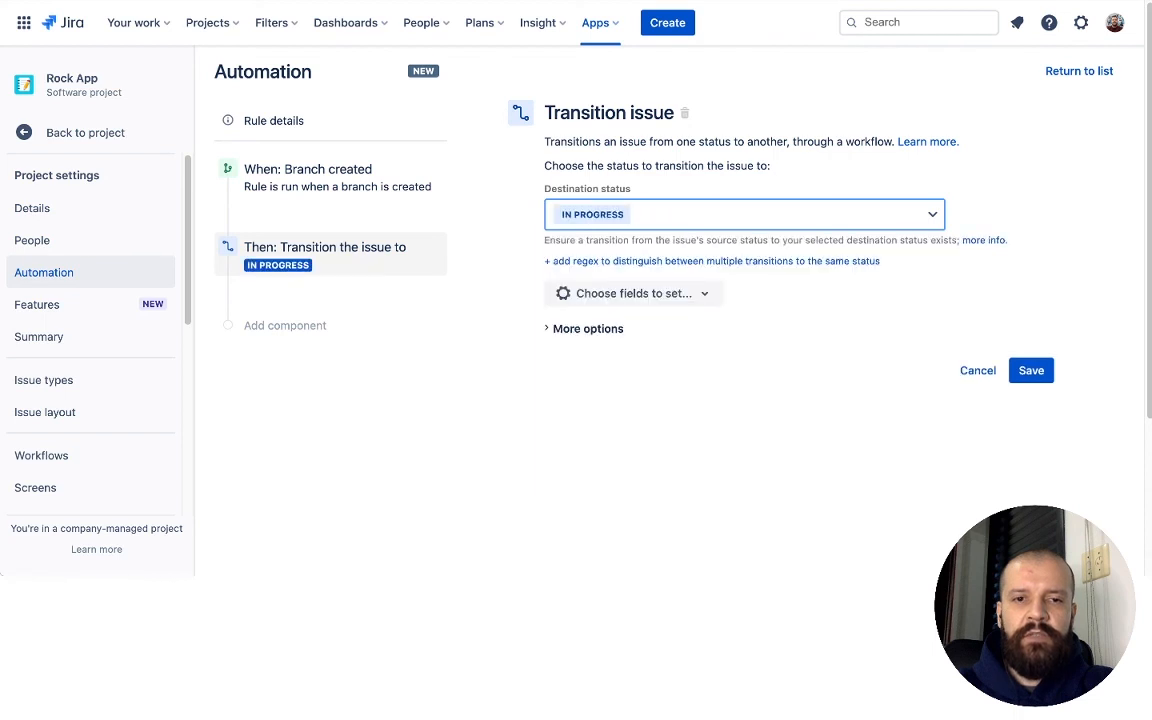
pyautogui.click(1031, 370)
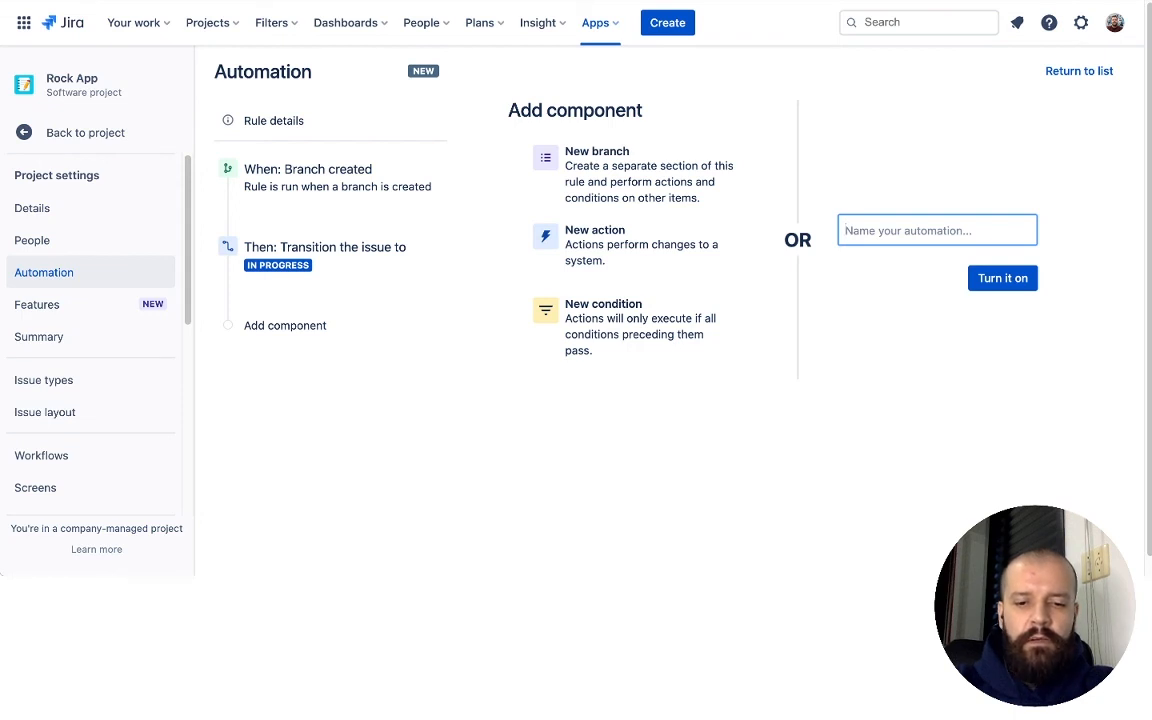
# Step: Name the automation "Mover issue para In Progress ao criar uma nova branch", turn it on, and leave the rule editor
pyautogui.write('Mover i')
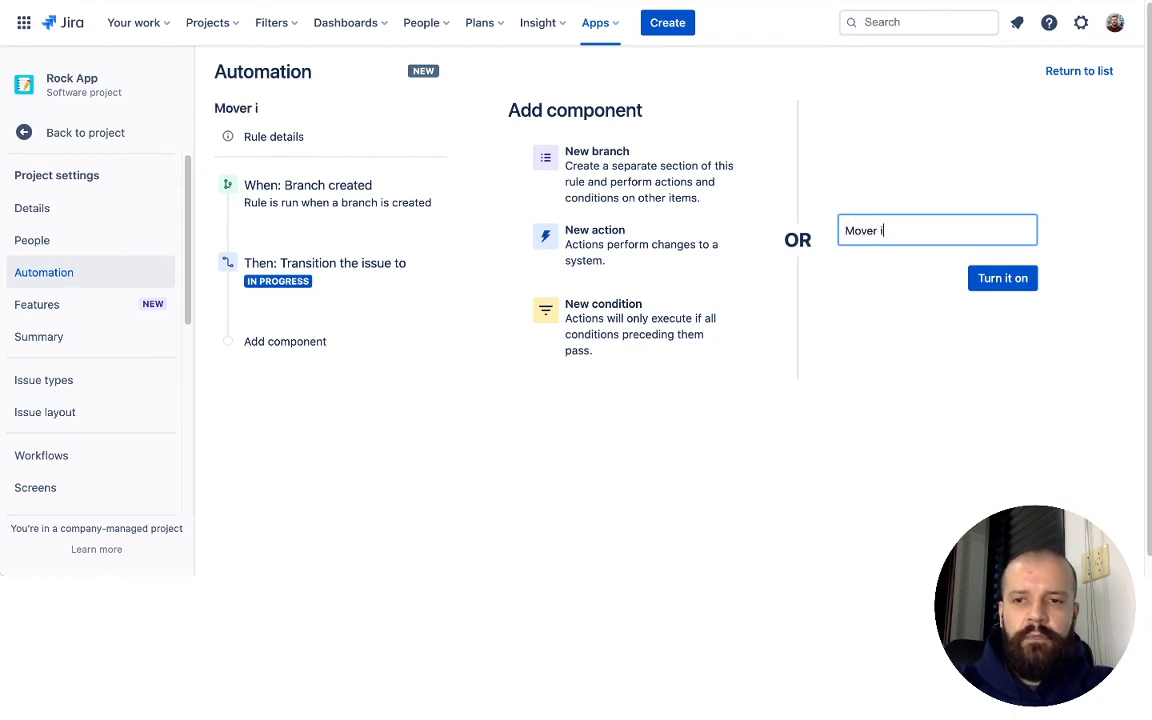
pyautogui.write('ssue para In ')
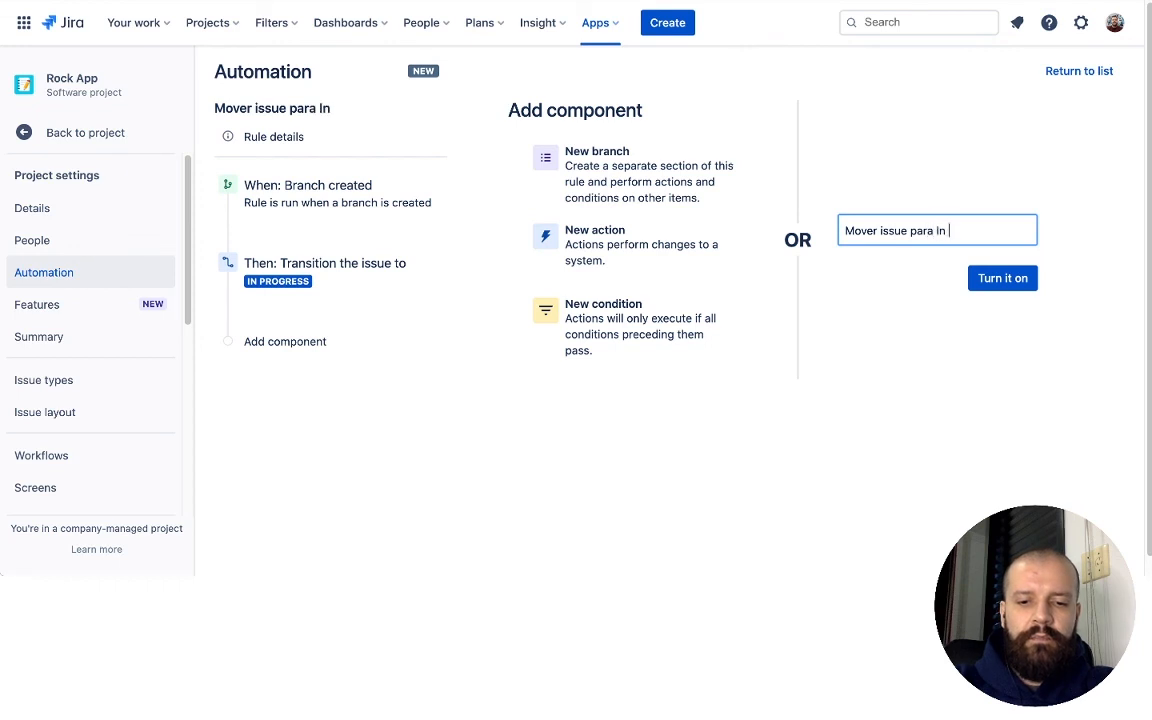
pyautogui.write('Progrees')
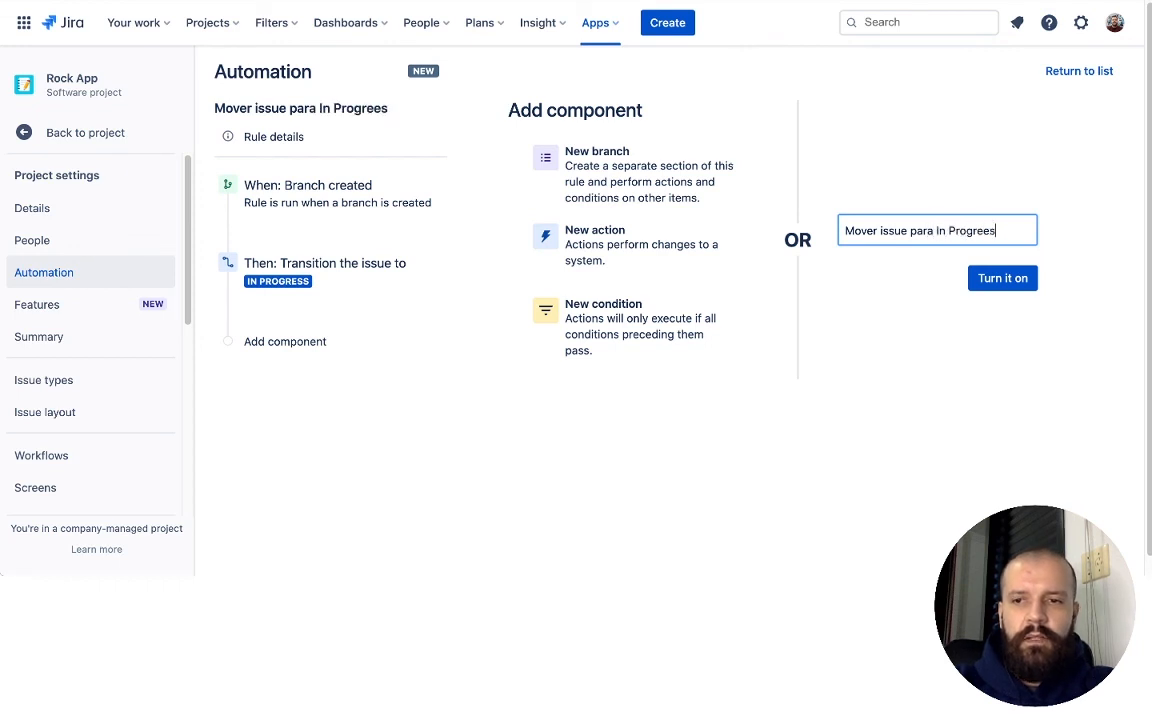
pyautogui.press('BackSpace')
pyautogui.press('BackSpace')
pyautogui.write('ss ao ')
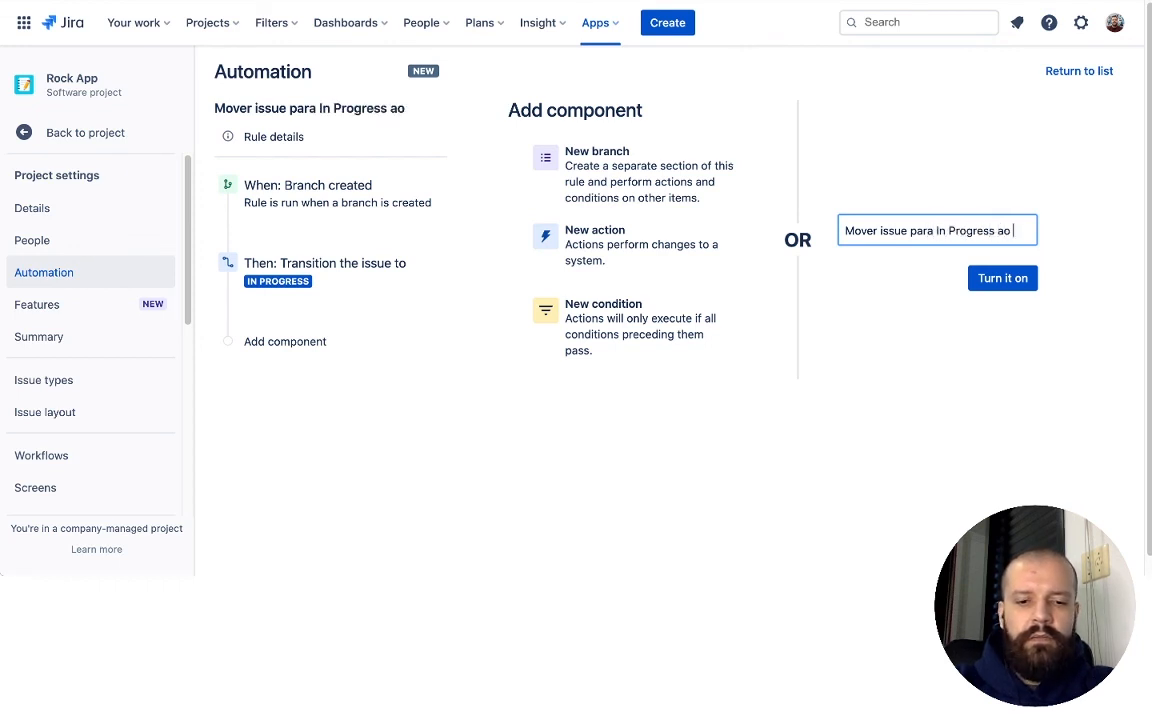
pyautogui.write('criar')
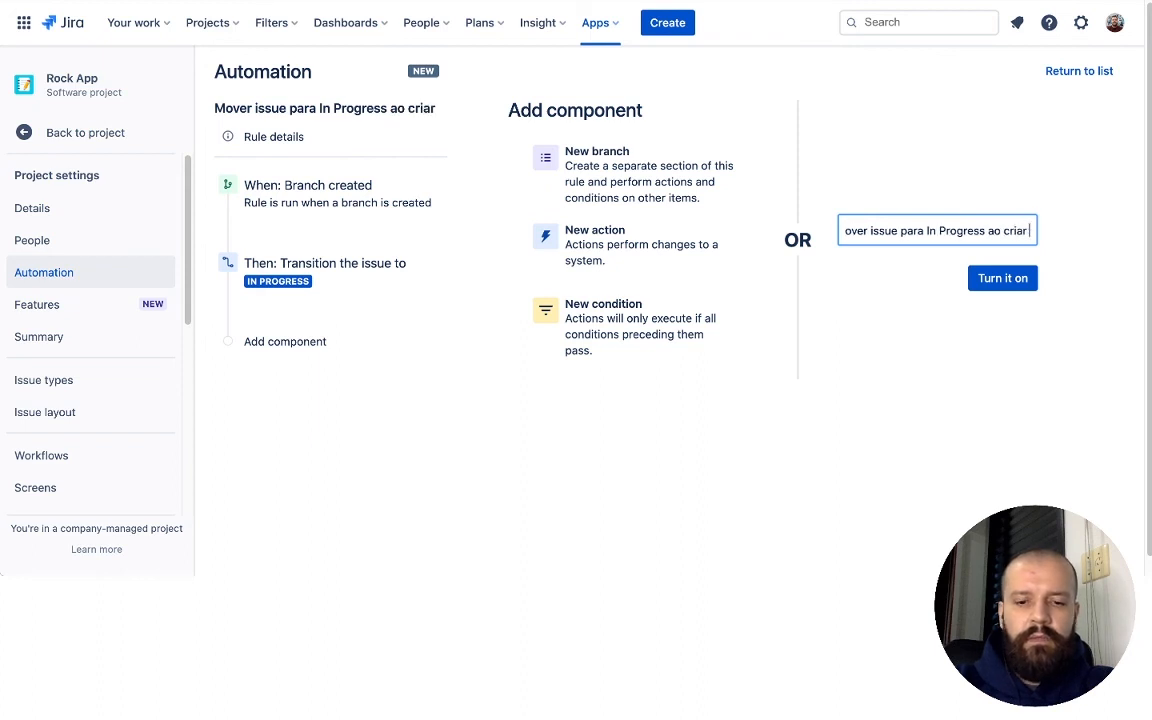
pyautogui.write(' uma nova branch')
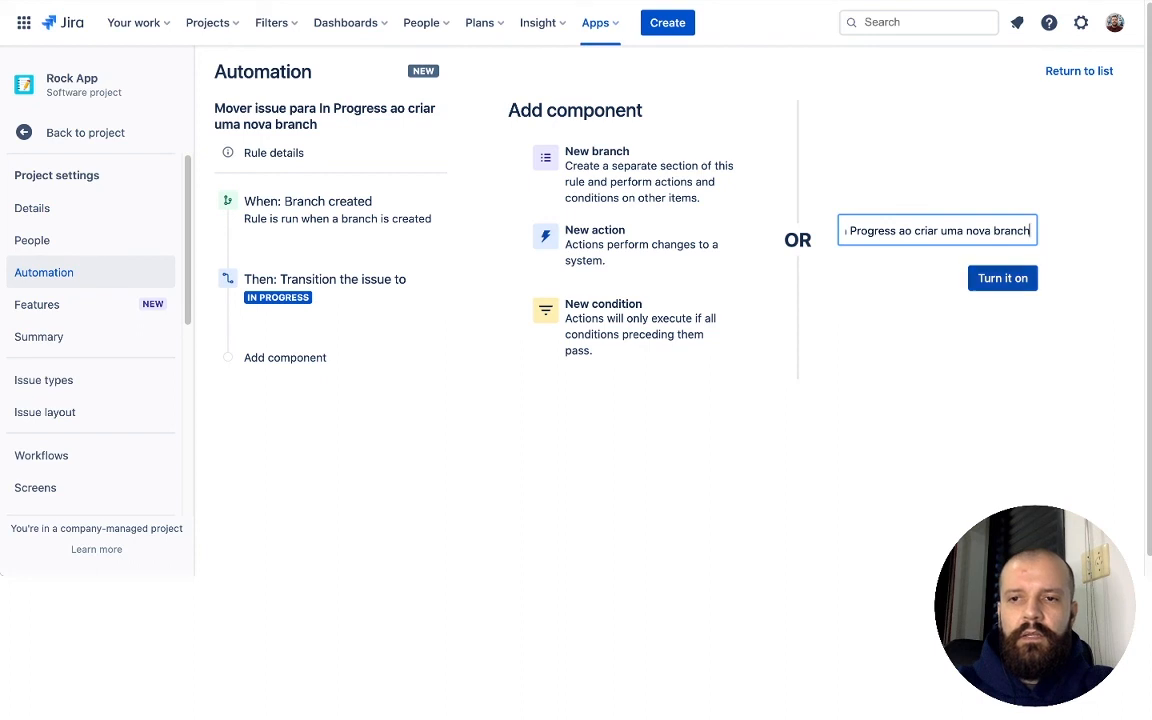
pyautogui.press('Return')
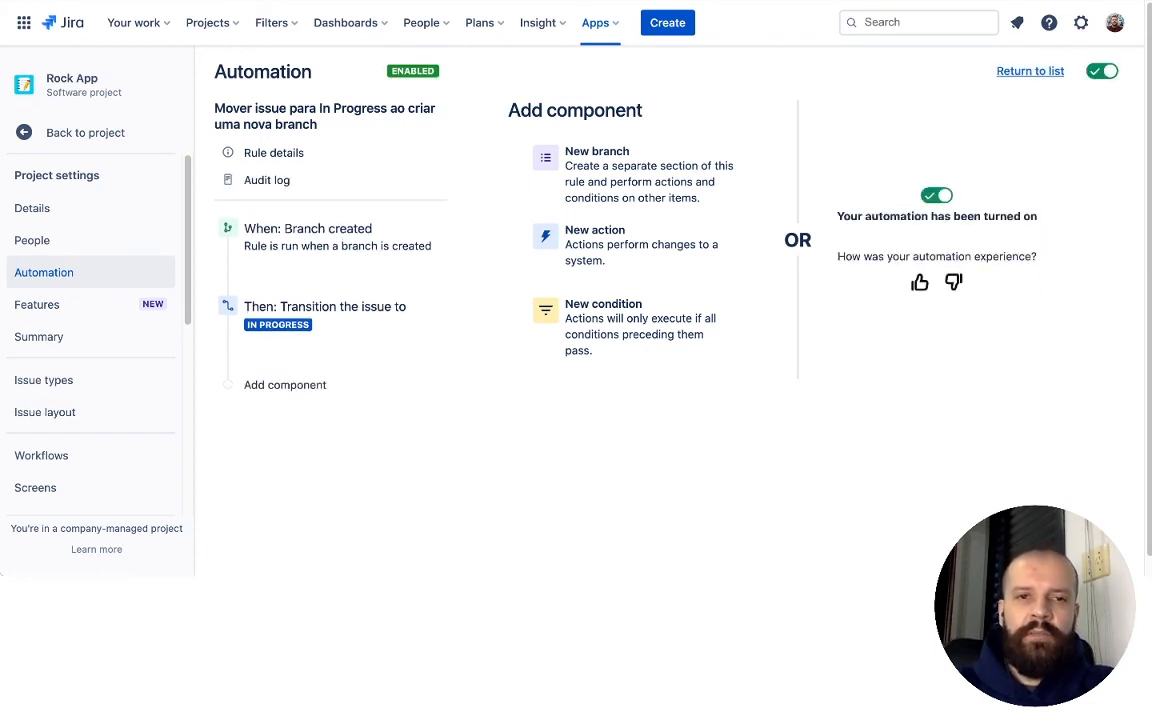
pyautogui.click(1030, 71)
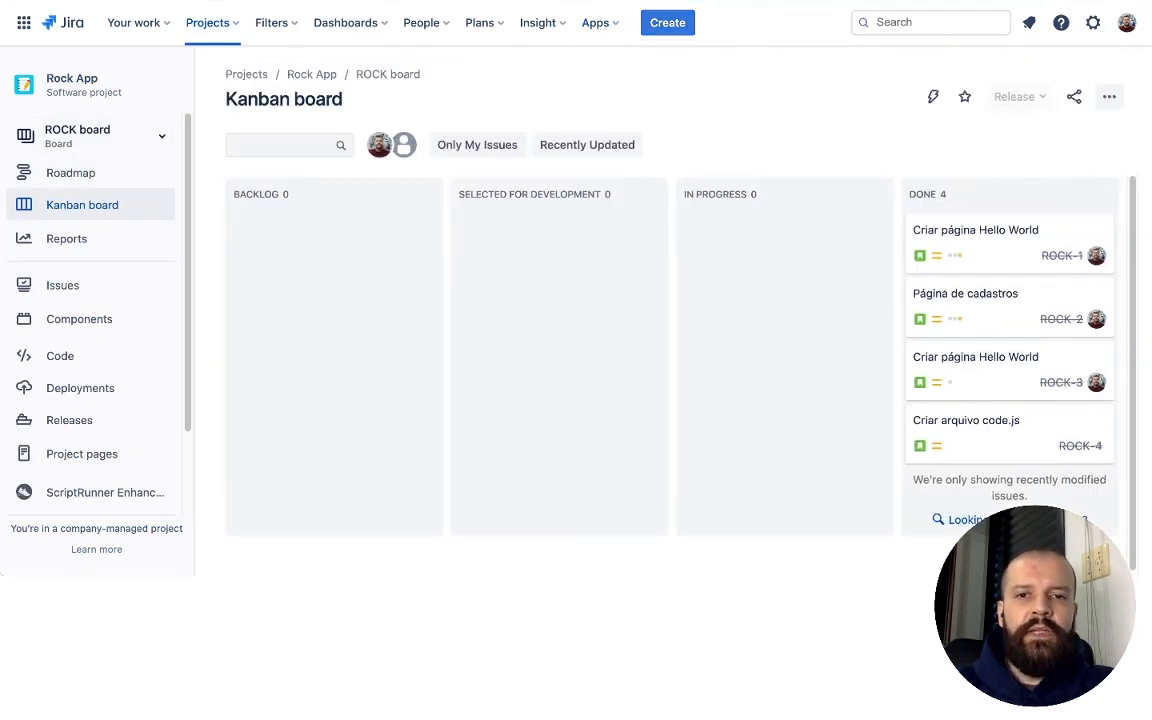
# Step: Create a story in the Rock App project with the summary "Issue de automação"
pyautogui.press('c')
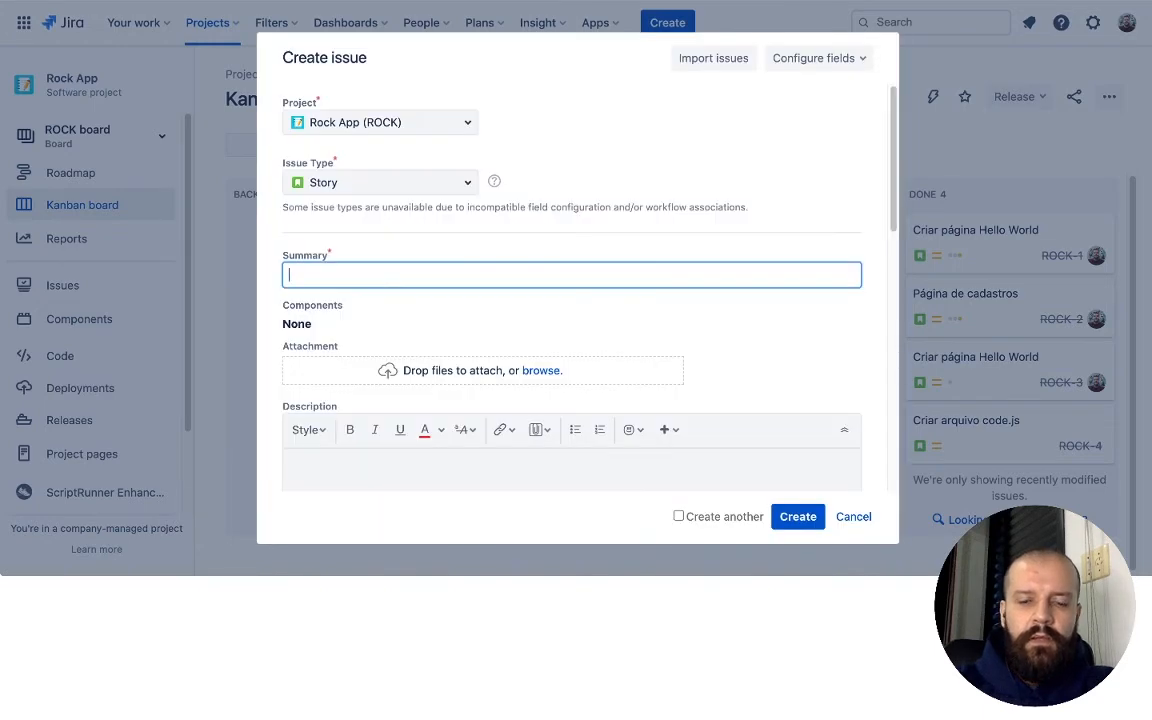
pyautogui.write('Issue')
pyautogui.write(' de a')
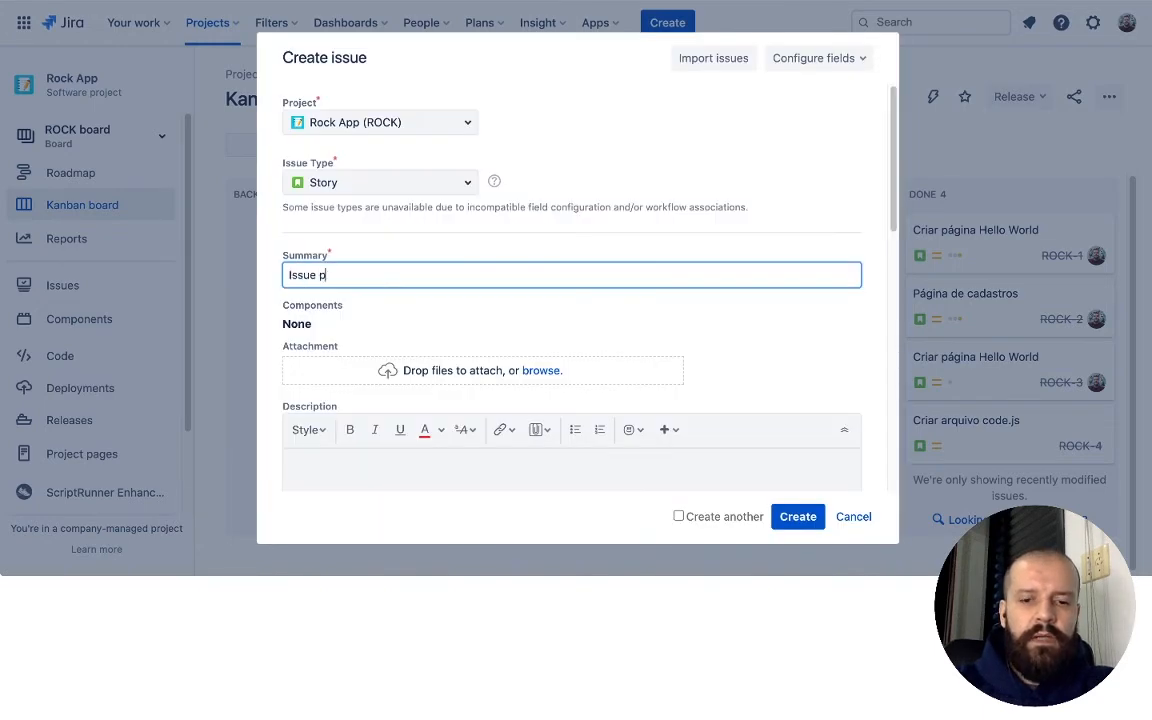
pyautogui.write('utomação')
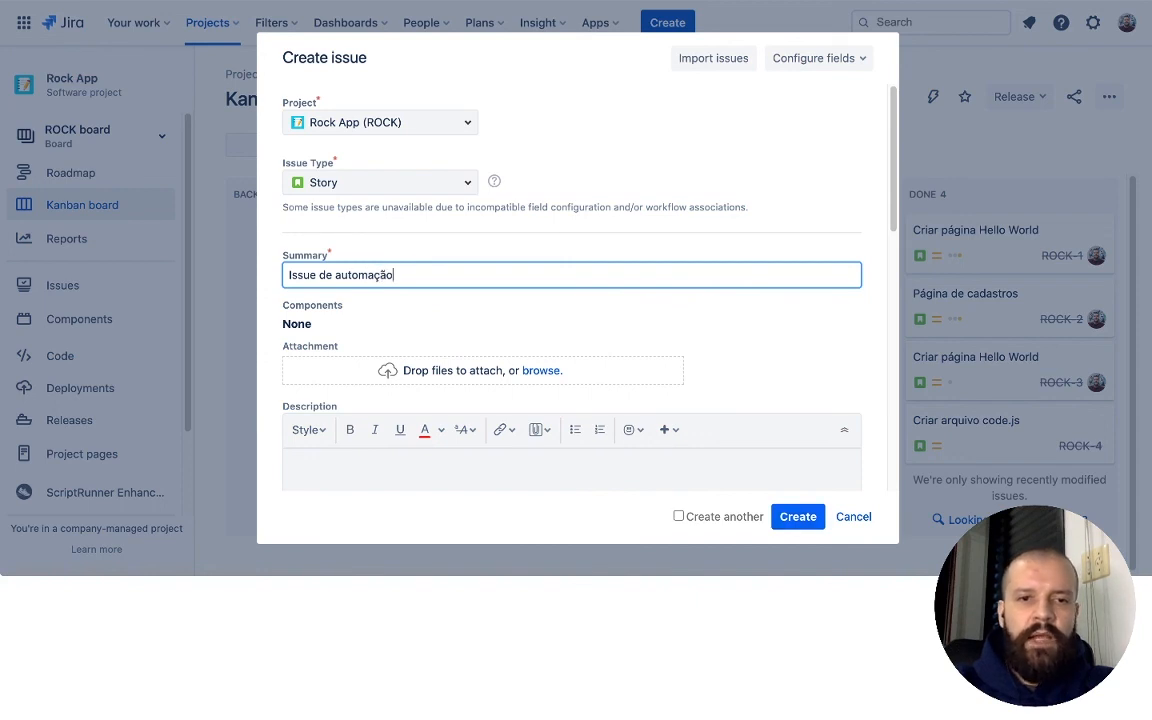
pyautogui.press('Return')
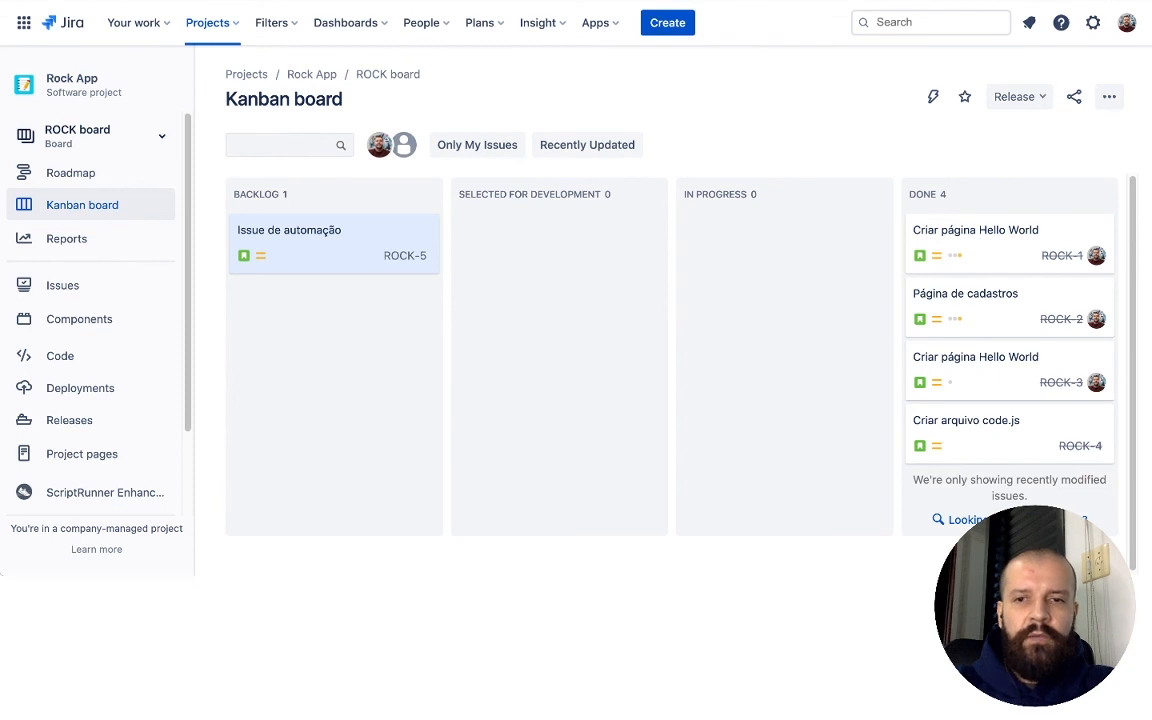
# Step: Create the Bitbucket branch feature/ROCK-5-issue-de-automação from main for the new story, and refresh the Jira Kanban board to check its card
pyautogui.press('o')
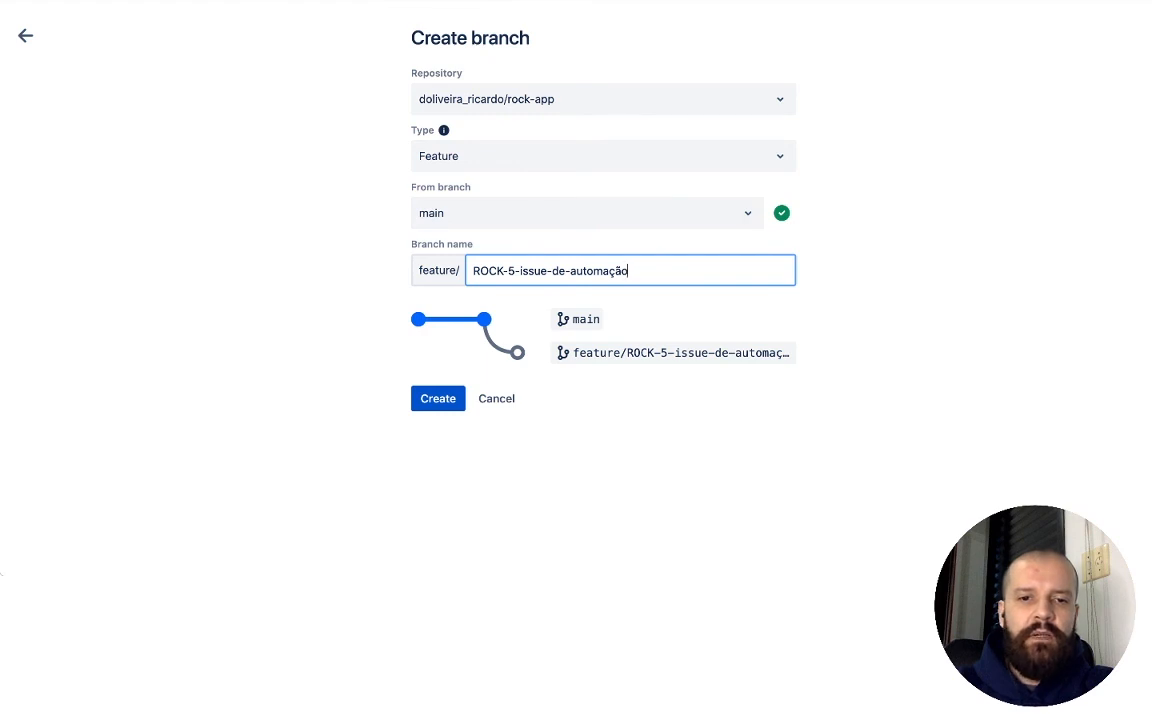
pyautogui.click(438, 398)
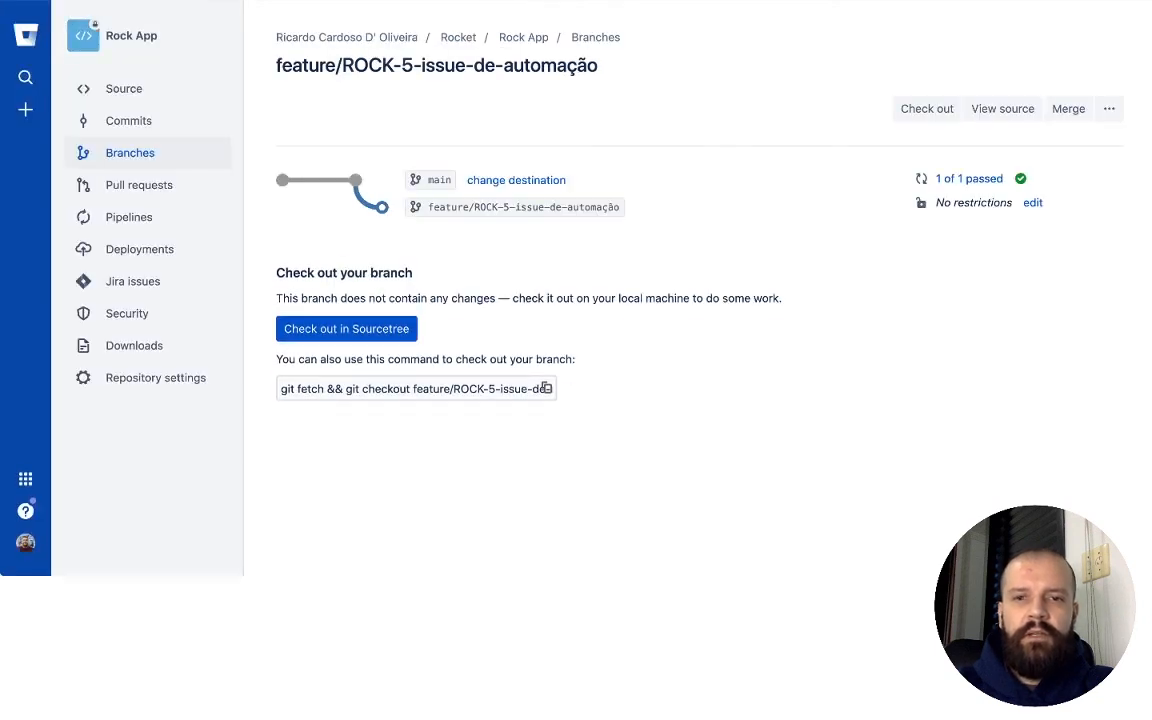
pyautogui.hotkey('ctrl', 'w')
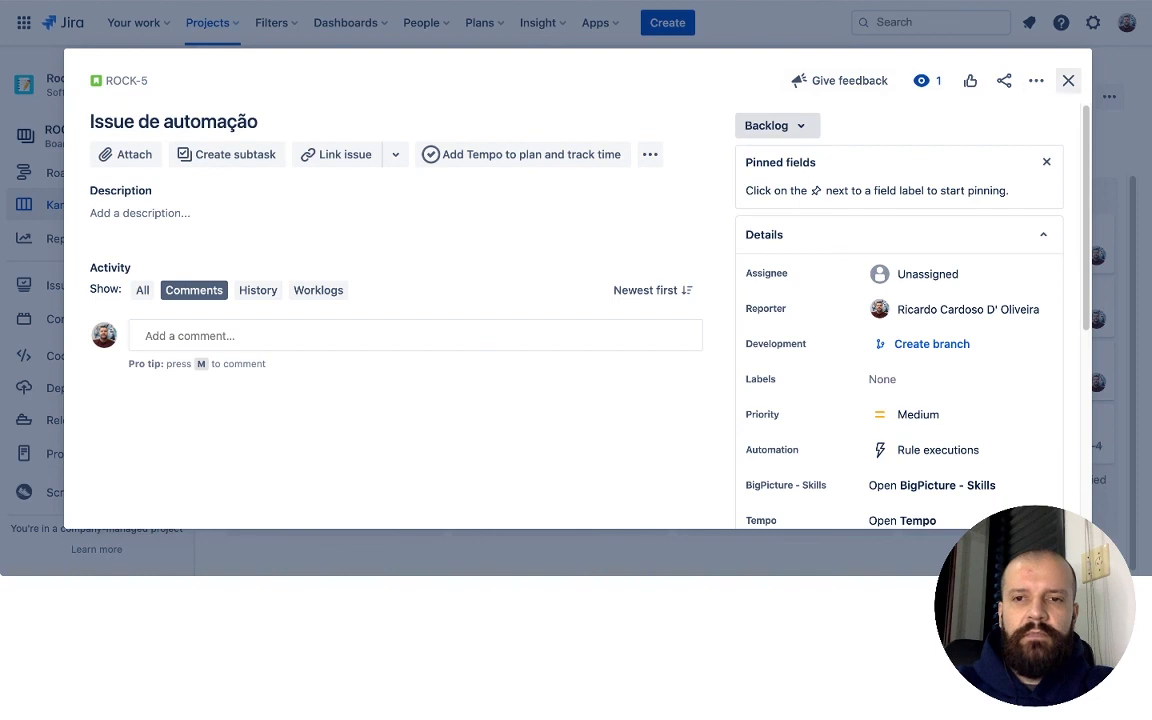
pyautogui.click(1068, 80)
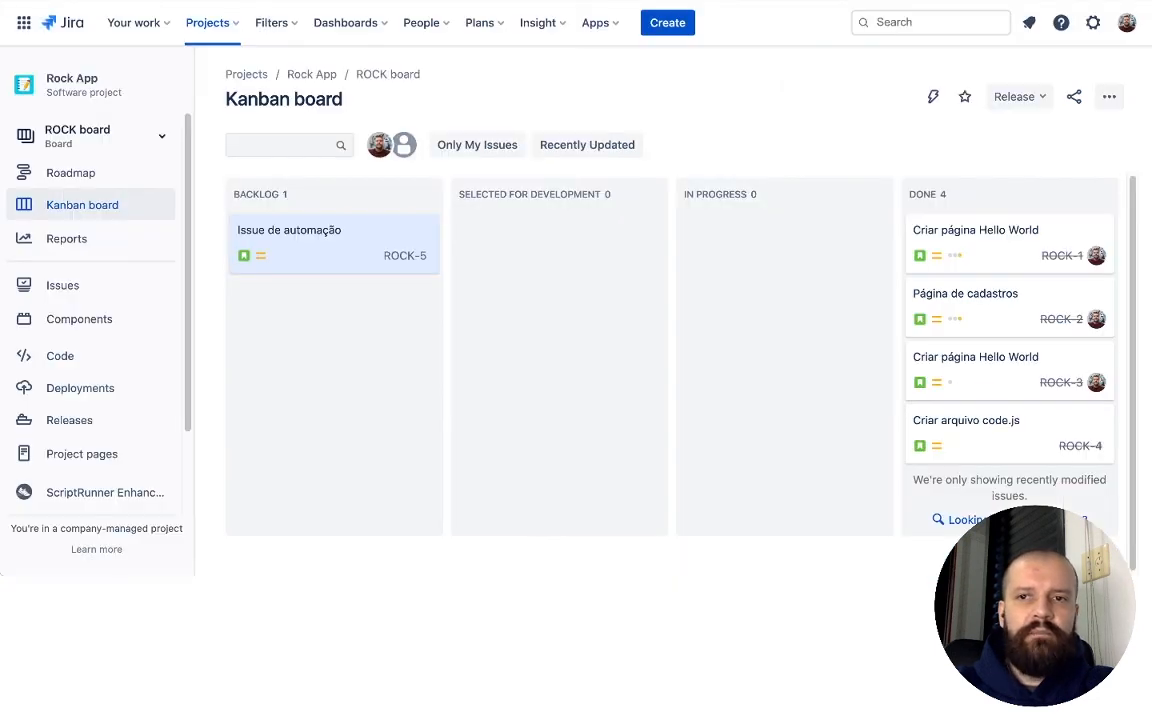
pyautogui.press('F5')
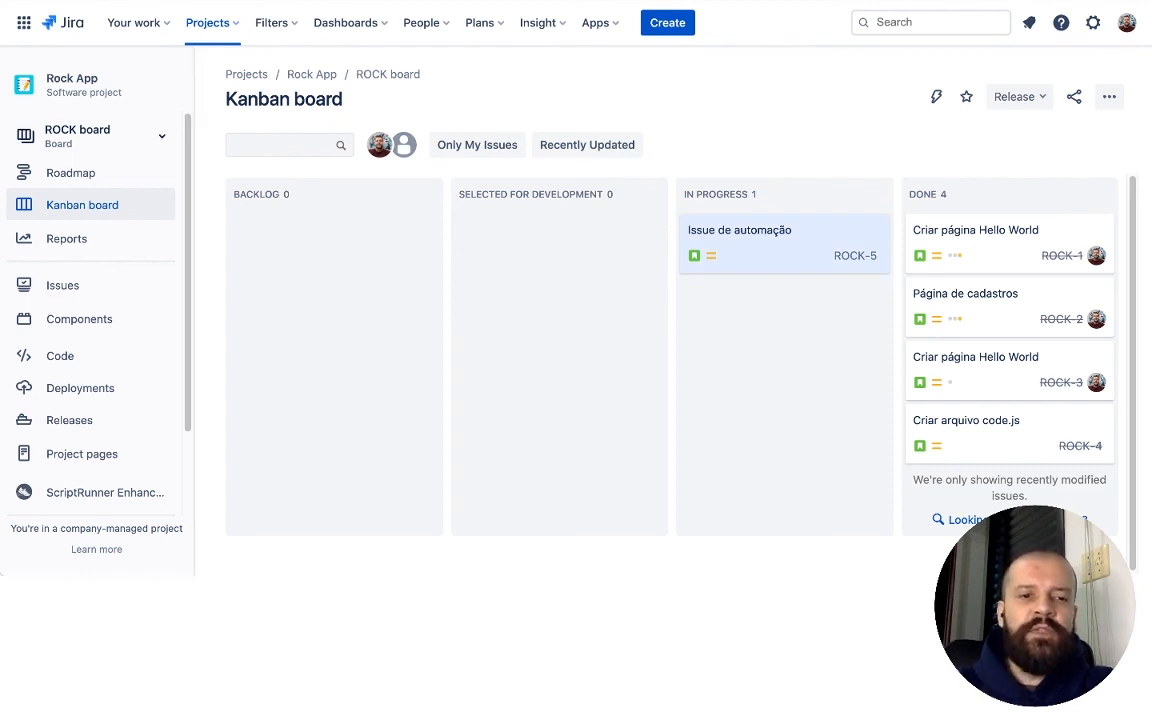
# Step: Open the branch-creation rule in the project's automation settings and examine the details of its latest execution in the audit log
pyautogui.scroll(-2, 90, 390)
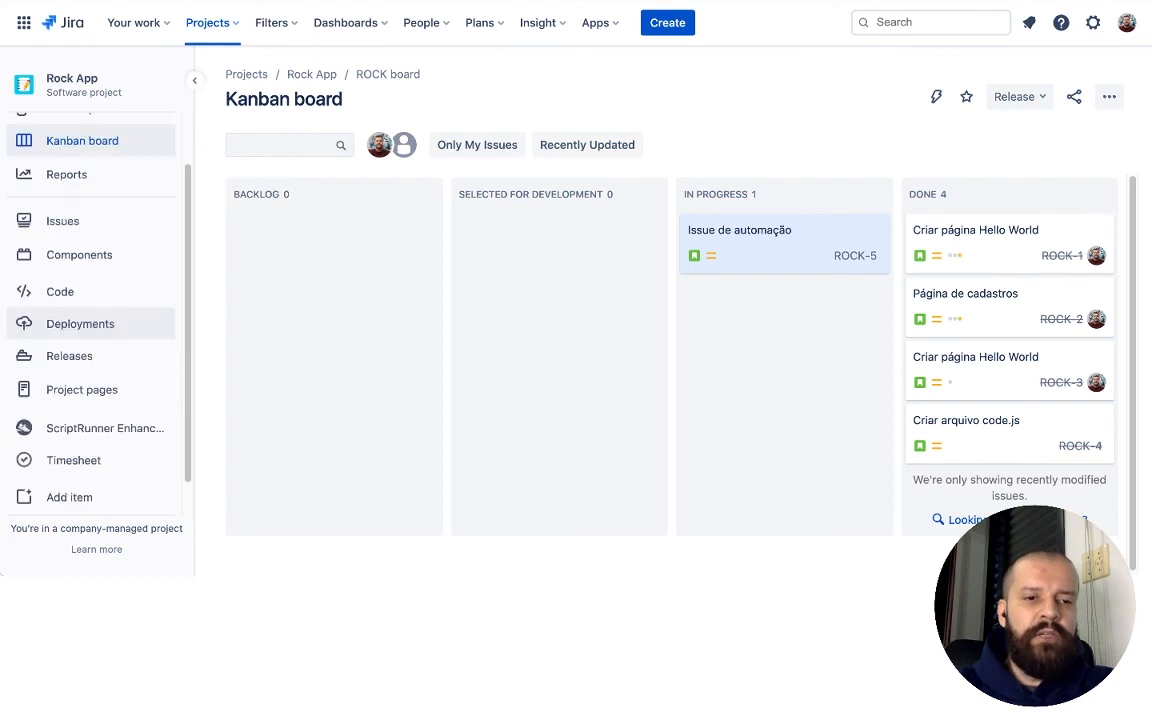
pyautogui.click(87, 492)
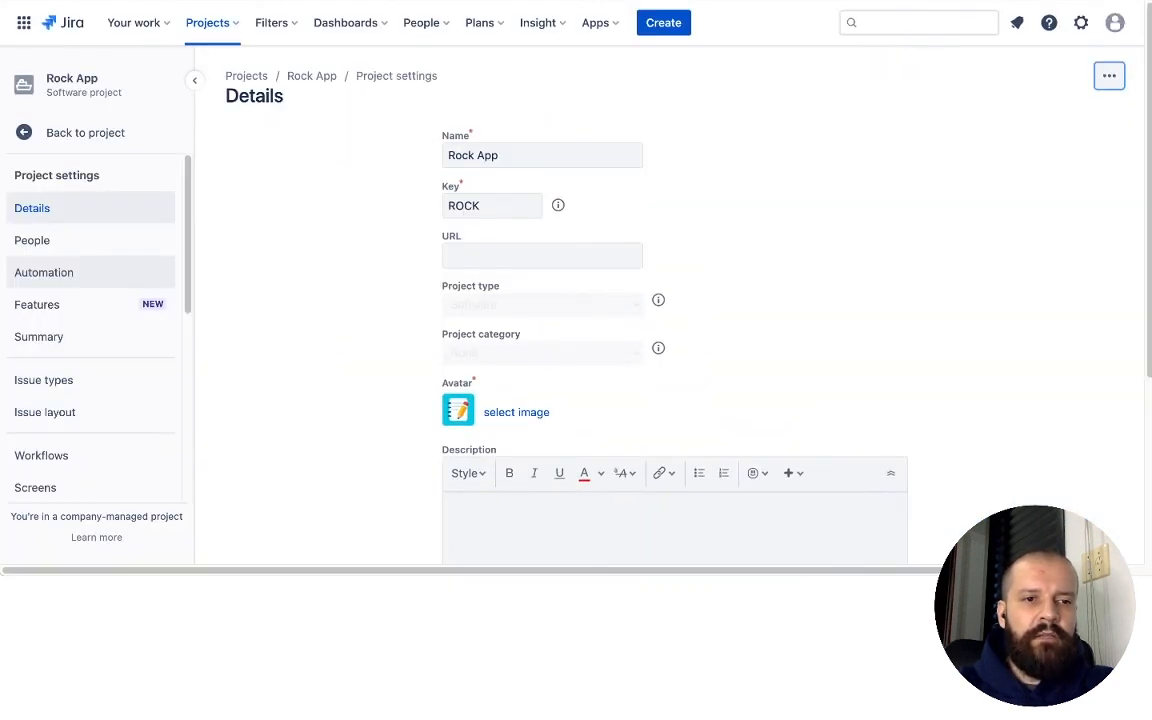
pyautogui.click(44, 272)
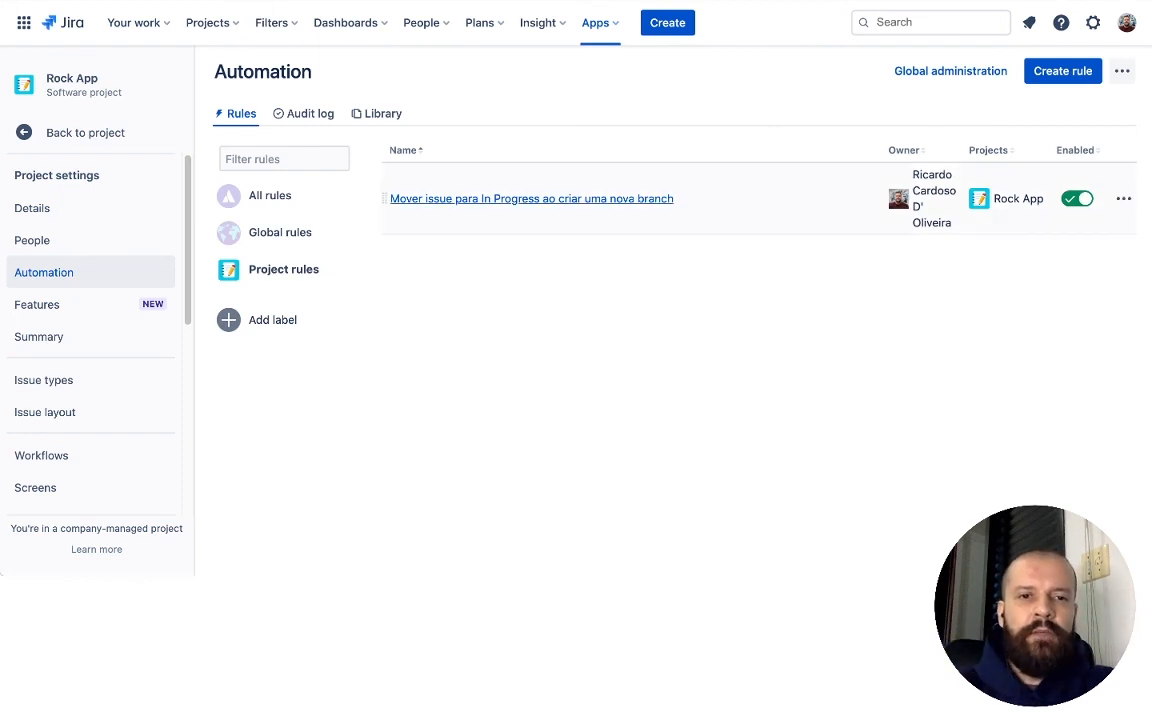
pyautogui.click(531, 198)
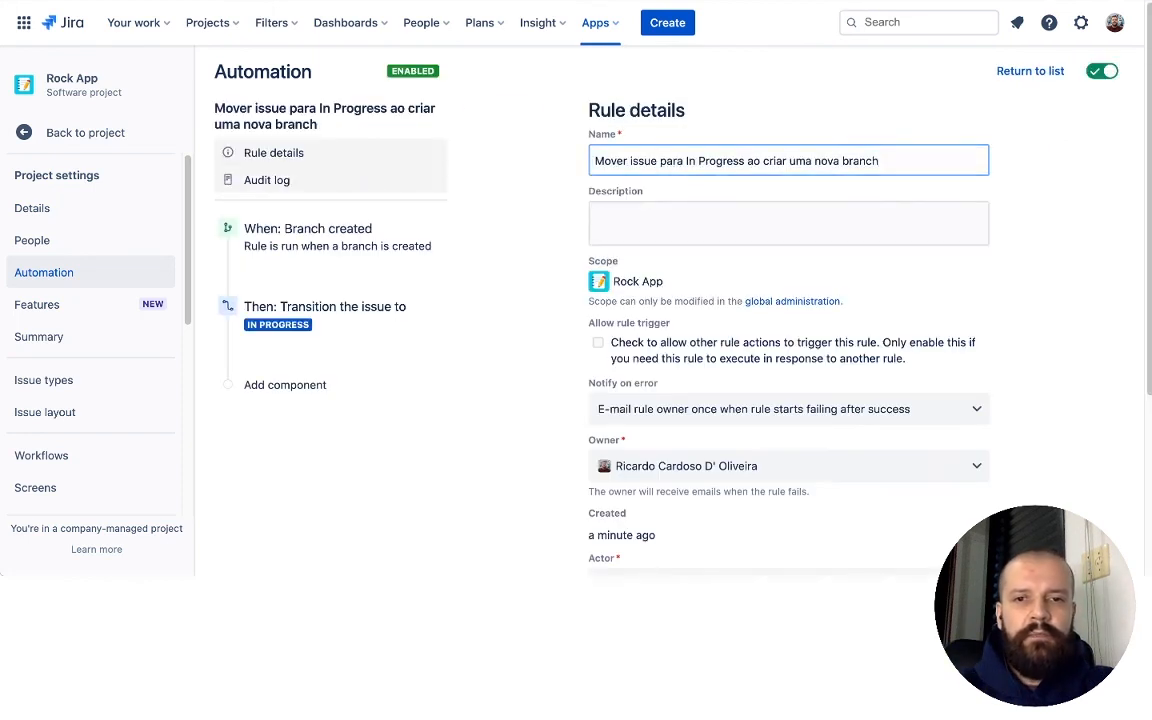
pyautogui.click(266, 180)
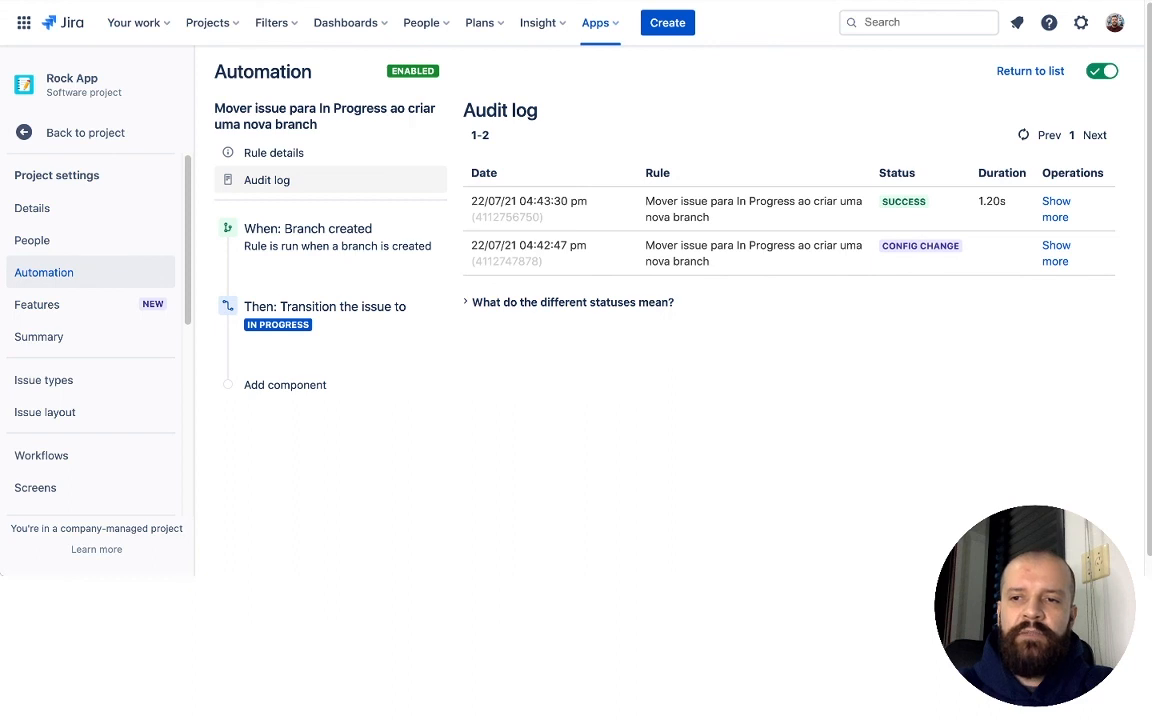
pyautogui.click(1056, 208)
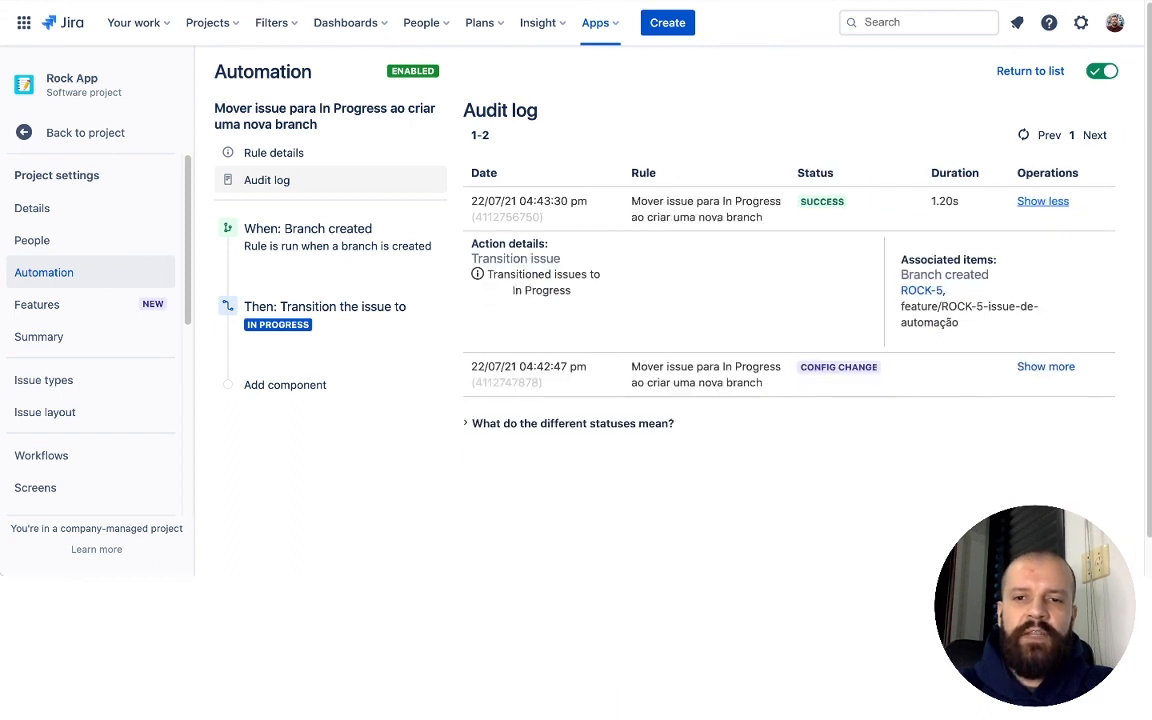